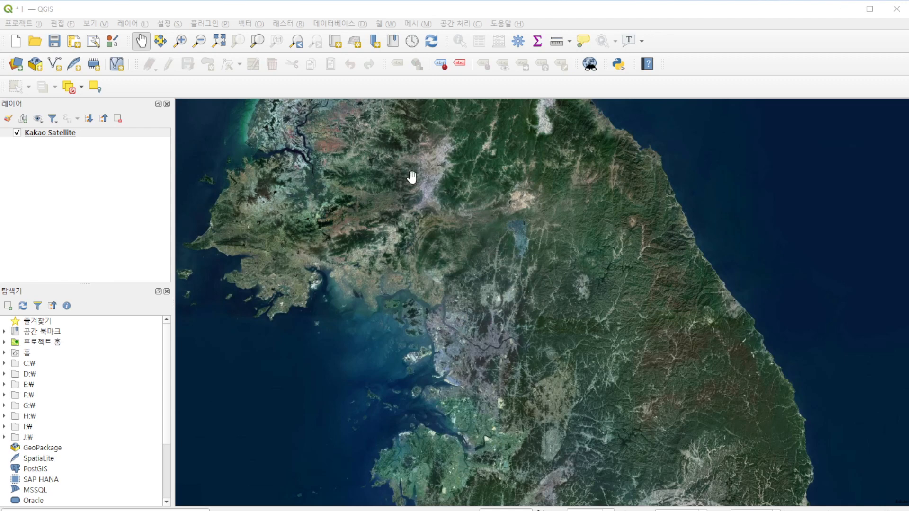
Start adding a vector layer and browse for its dataset in the I:\ocam\연속지적도 통합 folder
click(141, 25)
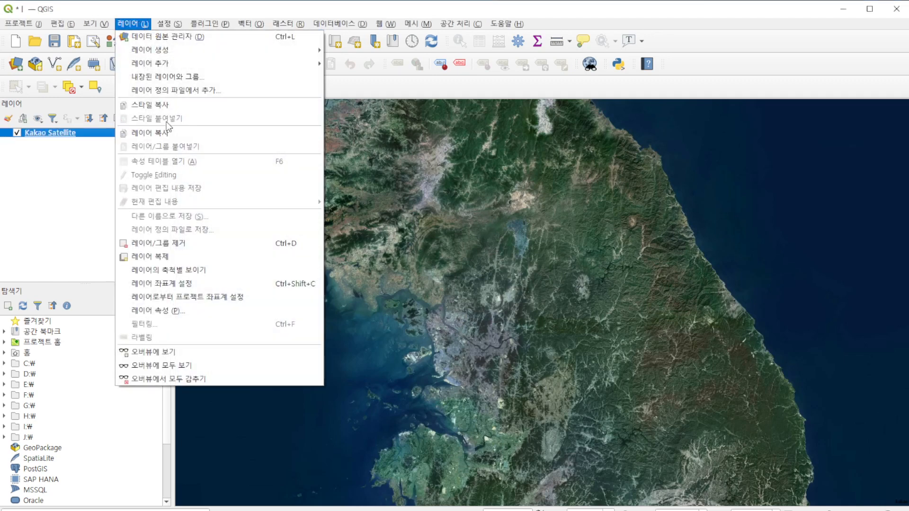
mouse_move(159, 66)
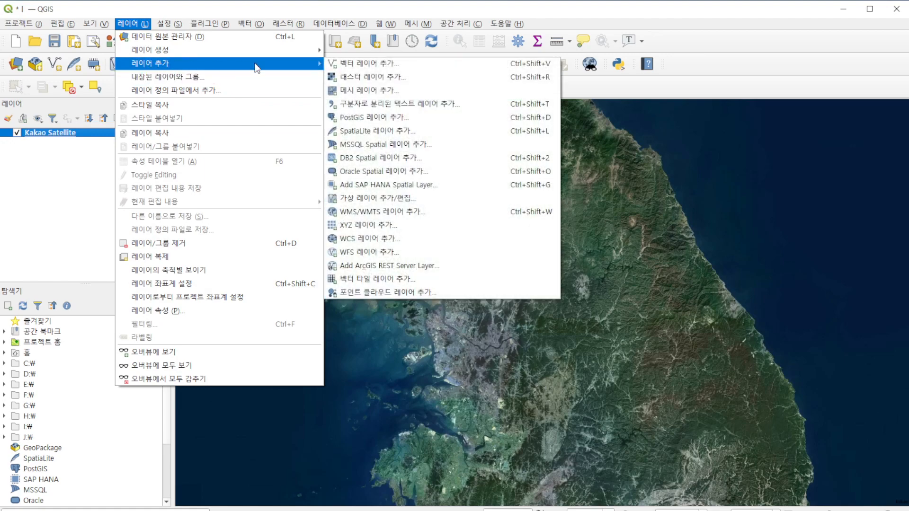
click(359, 63)
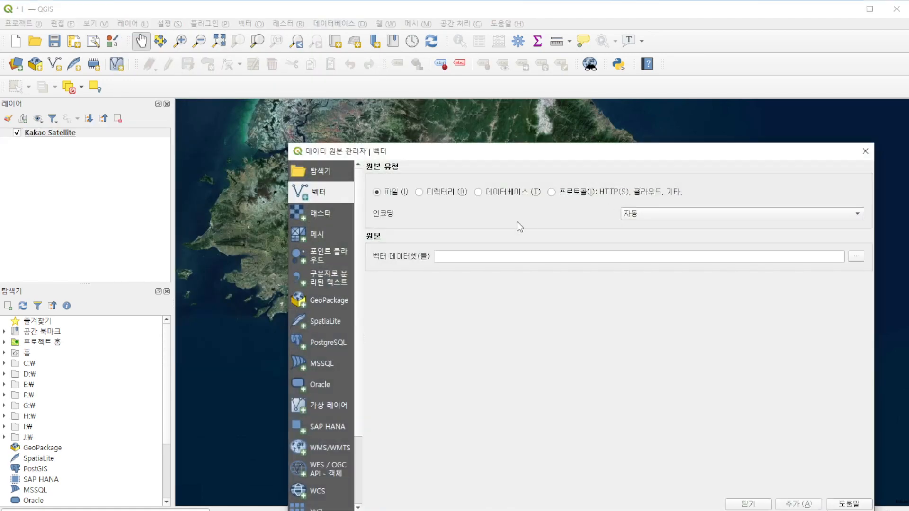
click(856, 257)
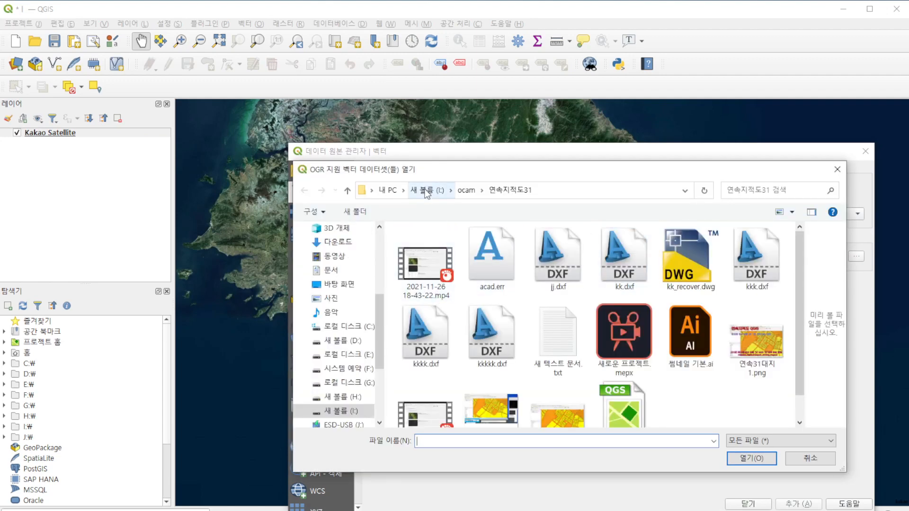
click(392, 190)
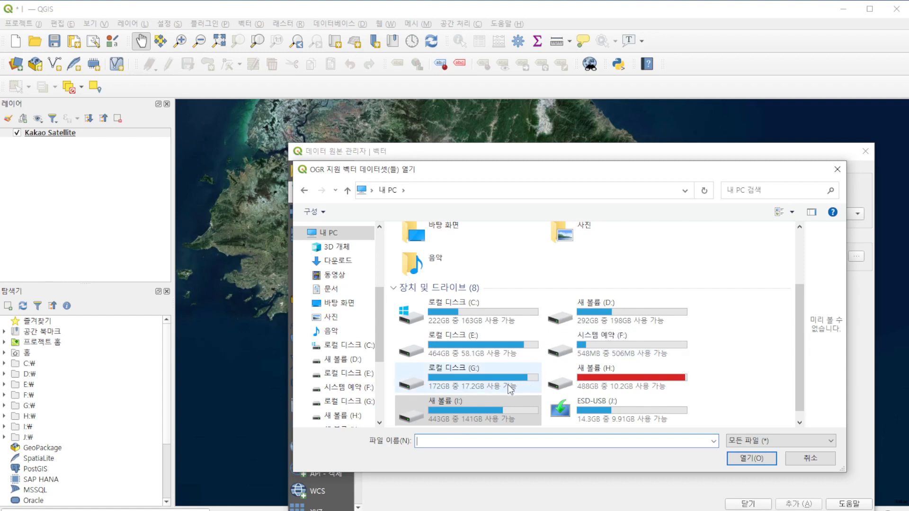
click(503, 402)
double_click(503, 402)
click(446, 257)
double_click(439, 270)
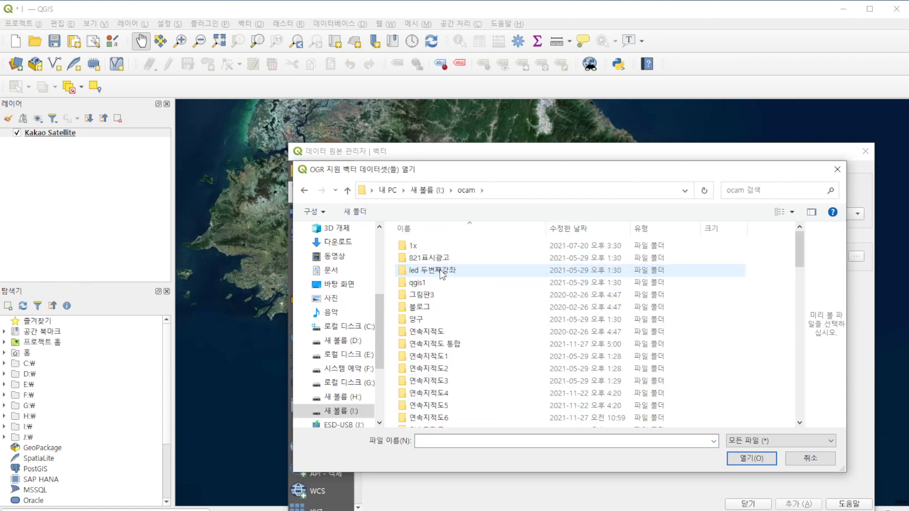
double_click(462, 343)
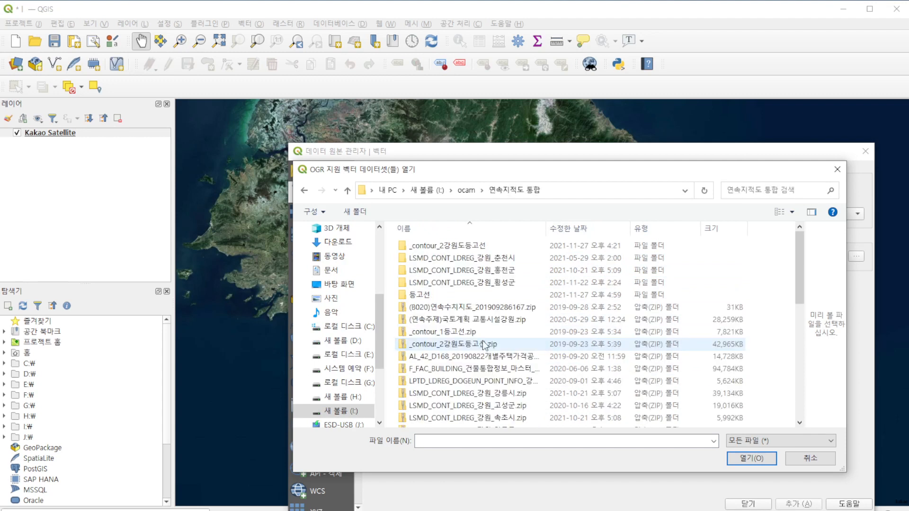
Add LSMD_CONT_LDREG_42110.shp from the LSMD_CONT_LDREG_강원_춘천시 folder to the project and close the data source manager
double_click(502, 257)
click(511, 260)
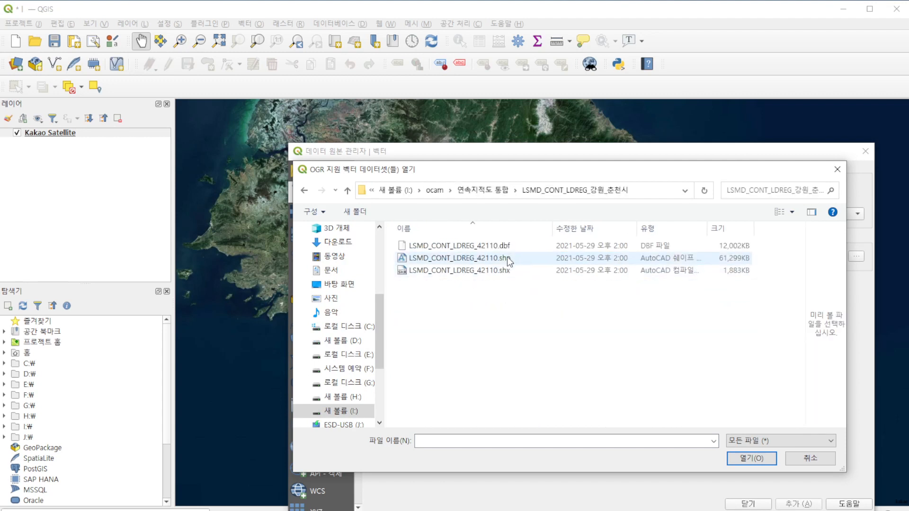
click(748, 459)
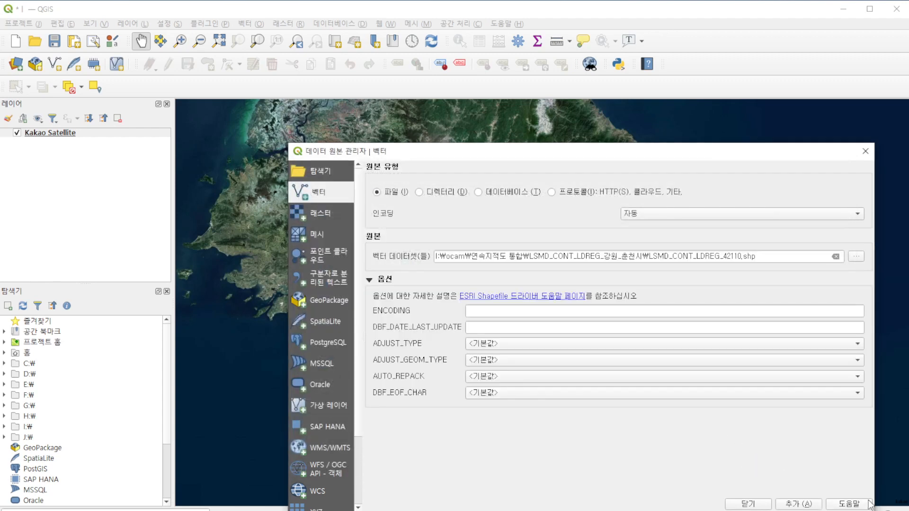
click(789, 505)
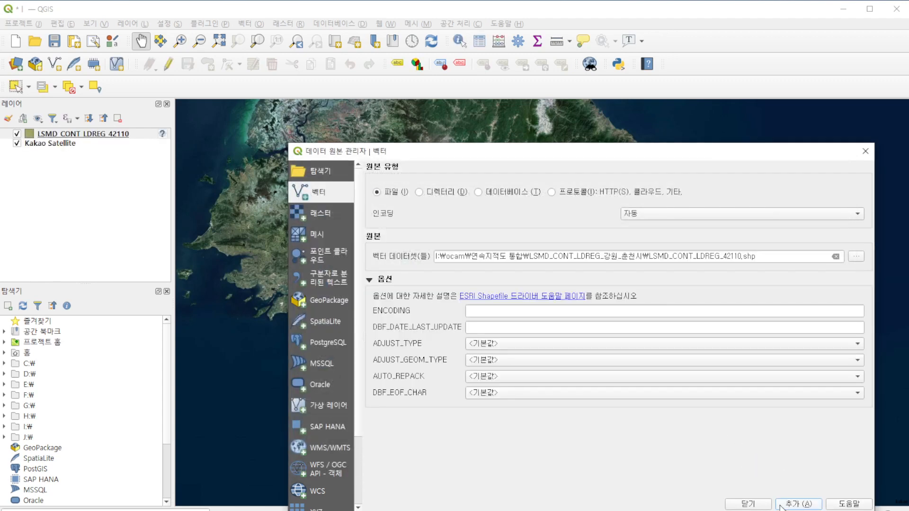
click(759, 507)
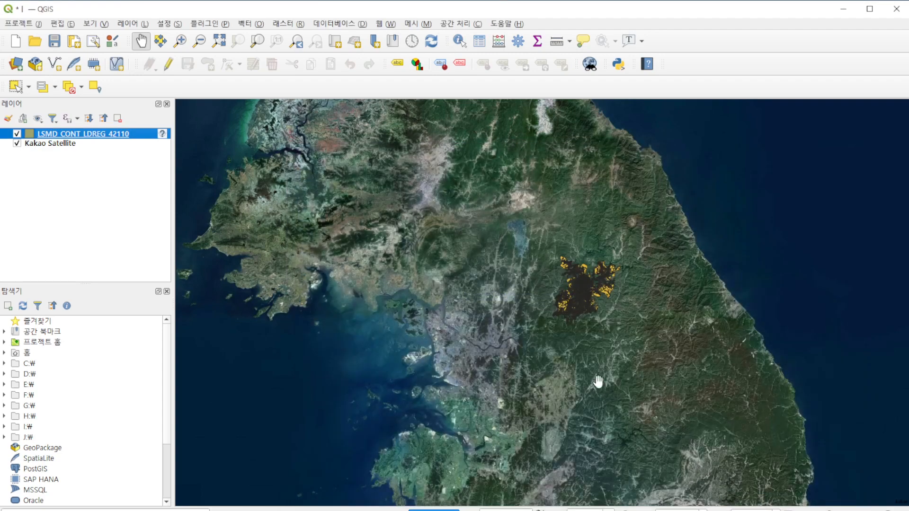
In the LSMD_CONT_LDREG_42110 layer's properties, change its simple fill symbol layer to the type 외곽선: 단순 라인
scroll(587, 292, up, 2)
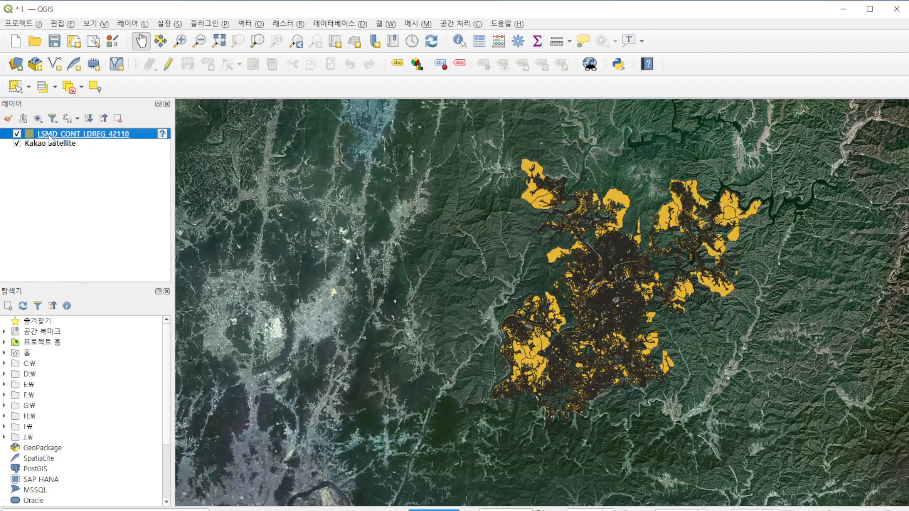
right_click(56, 133)
click(117, 378)
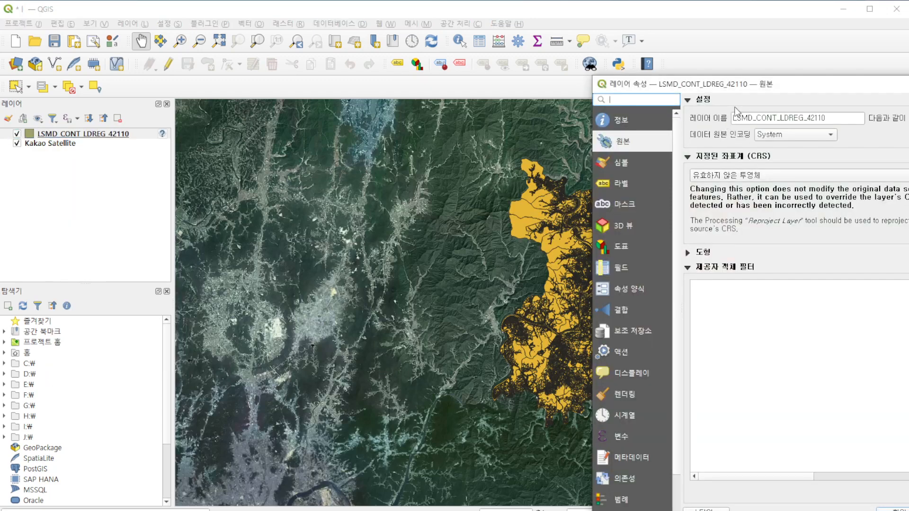
drag(782, 93, 191, 60)
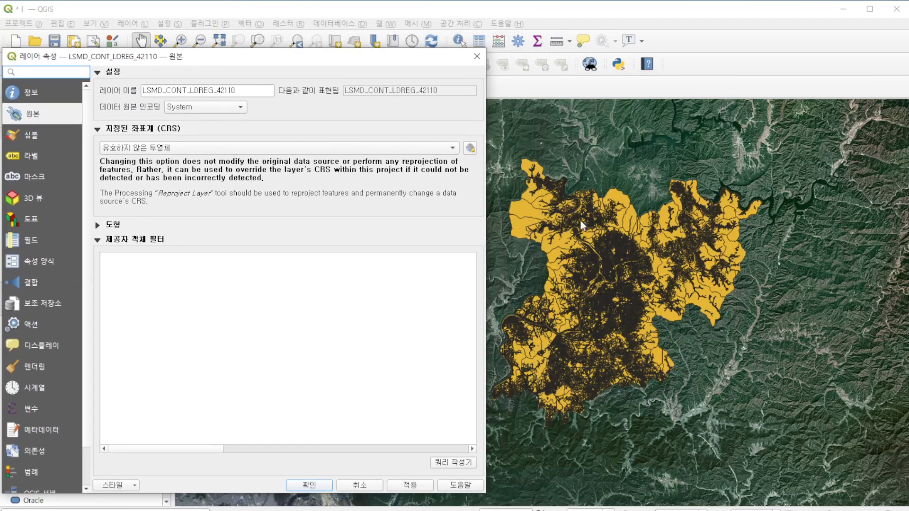
click(30, 157)
click(38, 134)
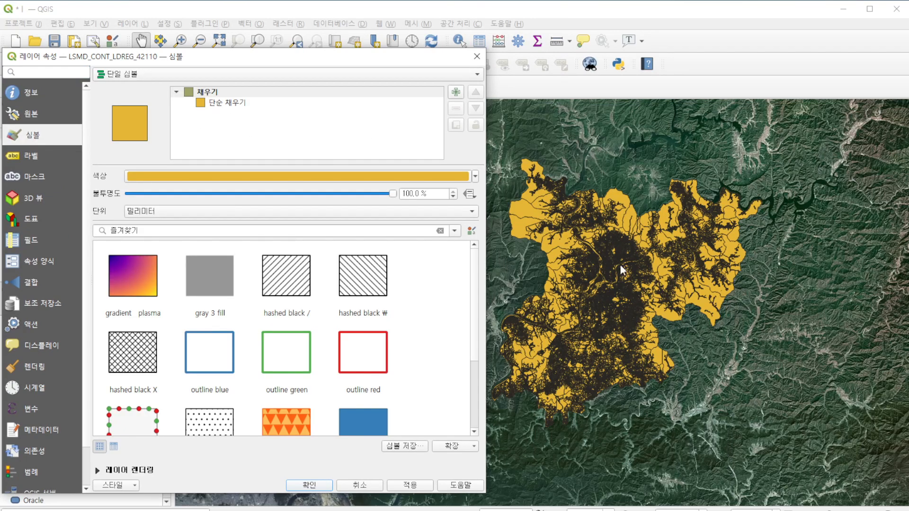
click(228, 103)
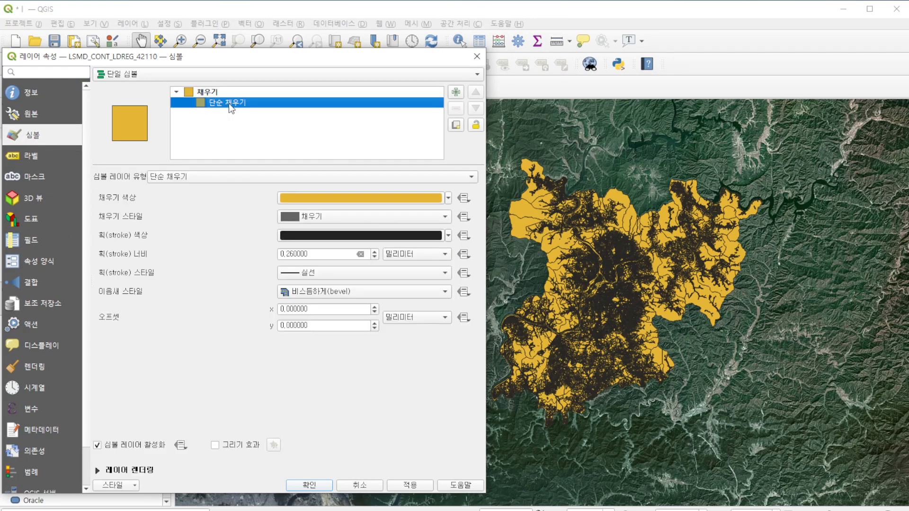
click(216, 177)
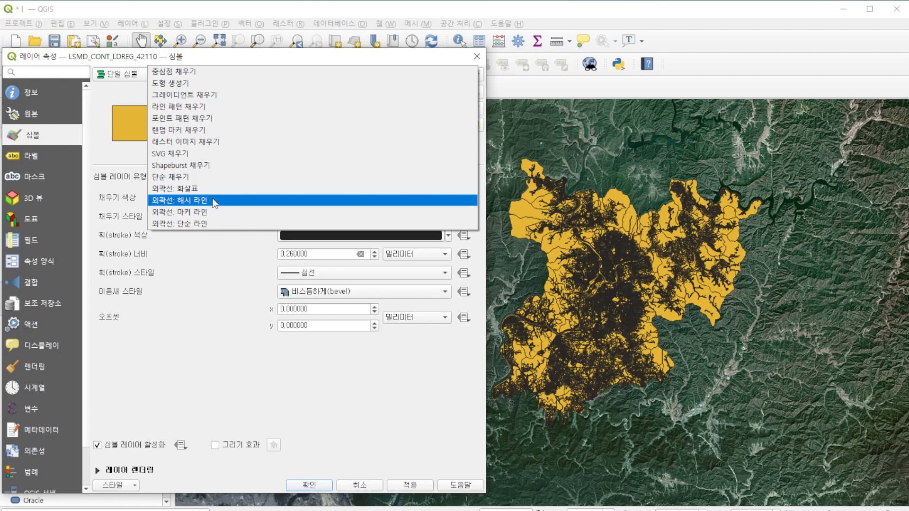
click(207, 223)
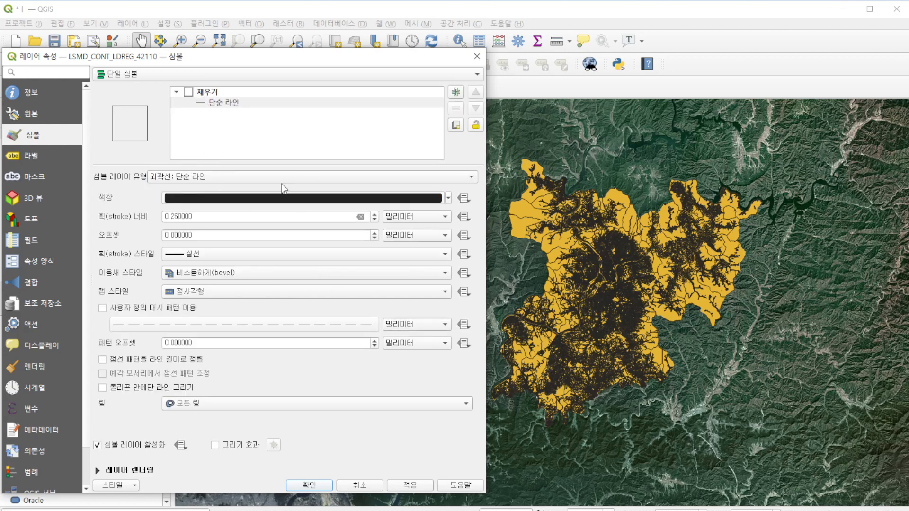
Set the parcel outline's stroke width to 0.0 and its colour to red
drag(211, 215, 72, 213)
text(0.0)
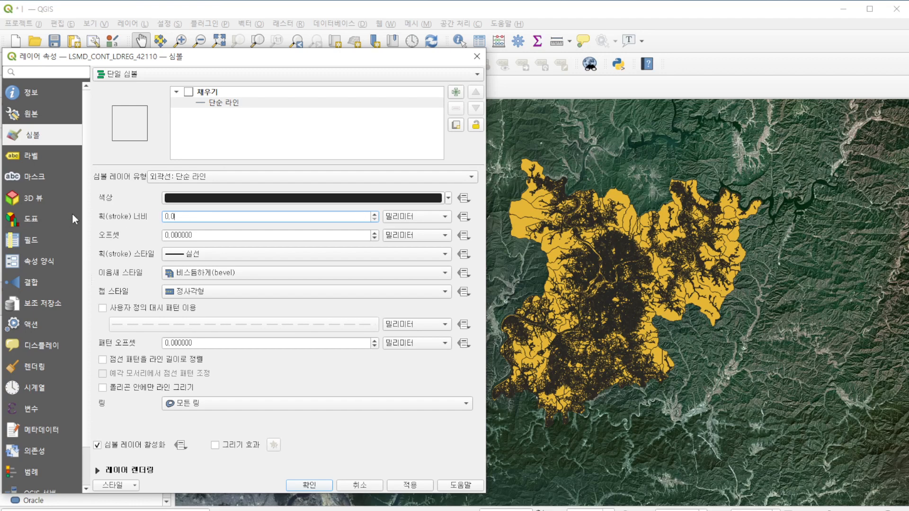
click(193, 199)
click(600, 445)
click(659, 485)
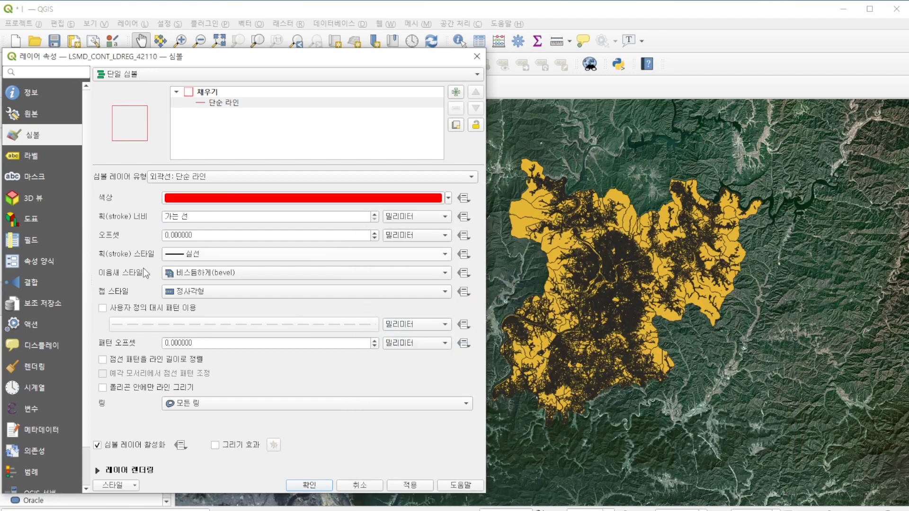
Turn on single labels (단일 라벨) for the parcel layer, using the jibun field as the label value
click(33, 159)
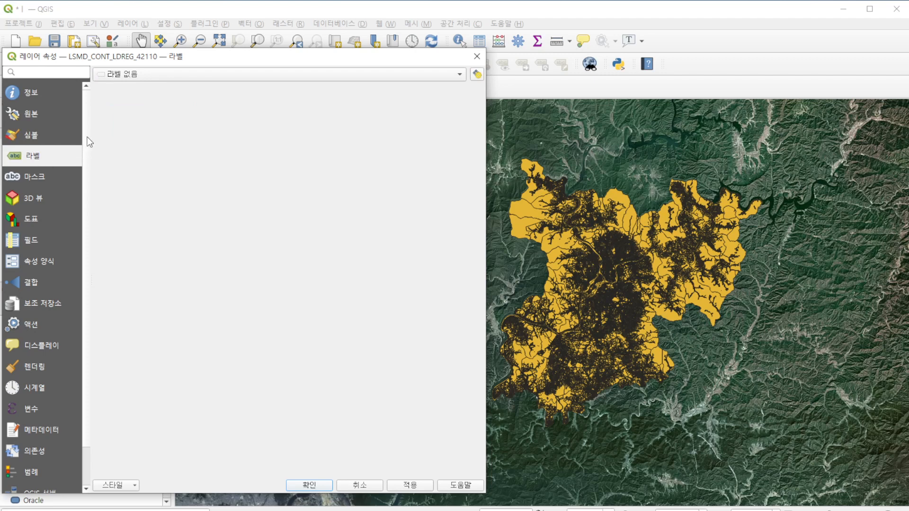
click(164, 77)
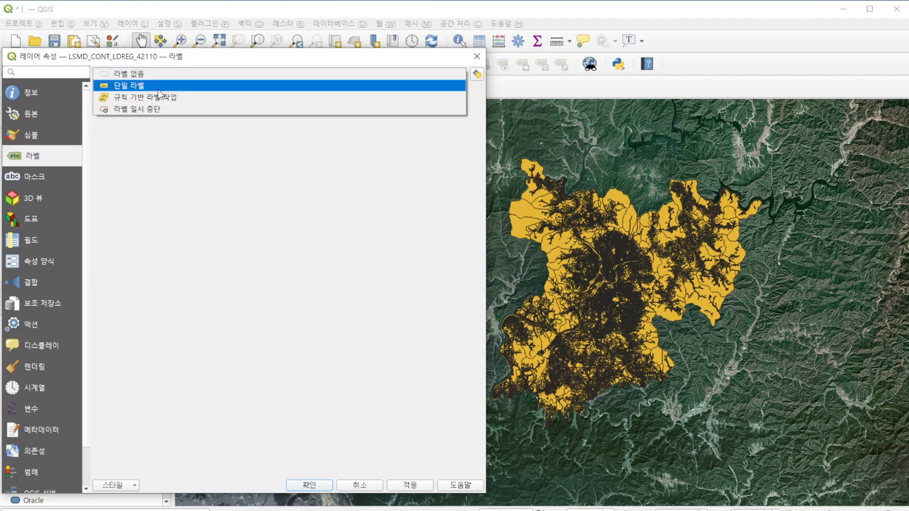
click(158, 88)
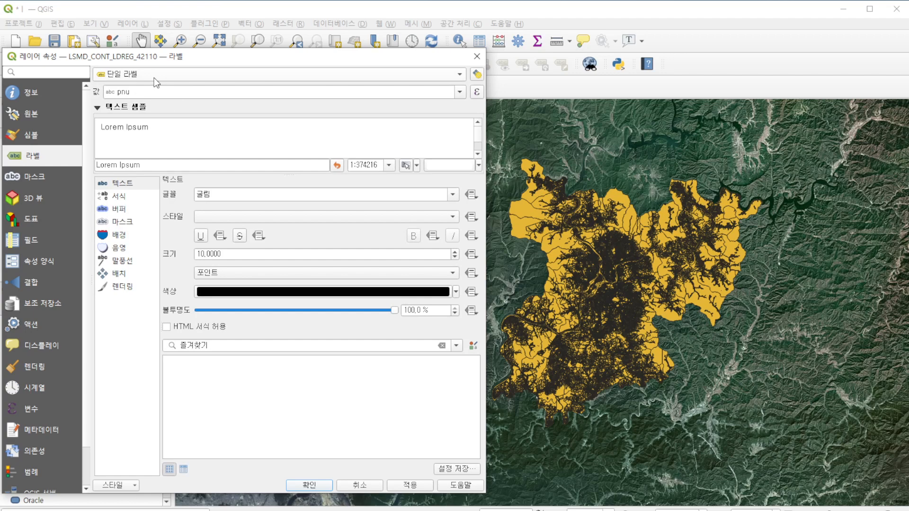
click(459, 93)
click(458, 93)
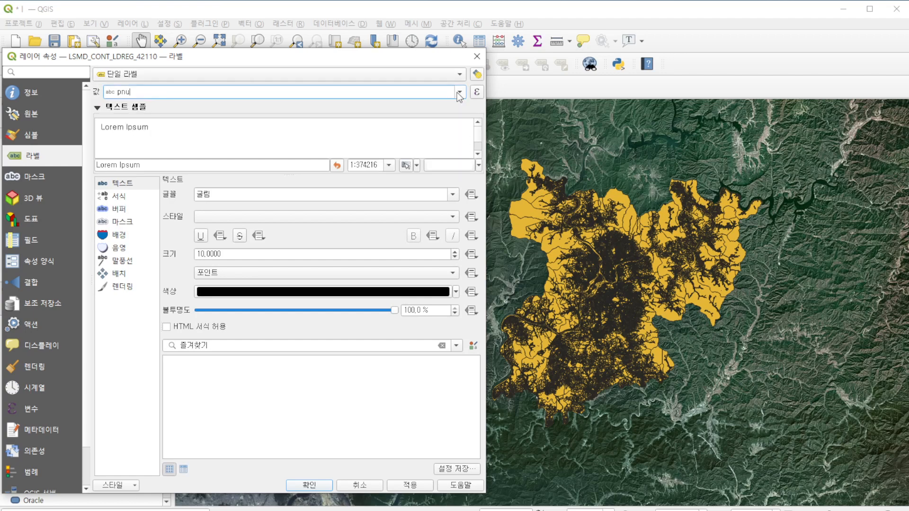
click(456, 92)
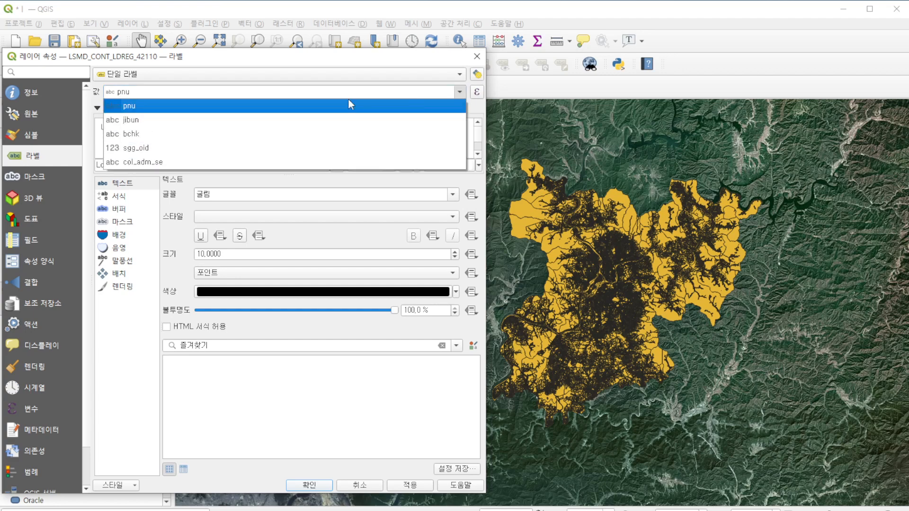
click(146, 121)
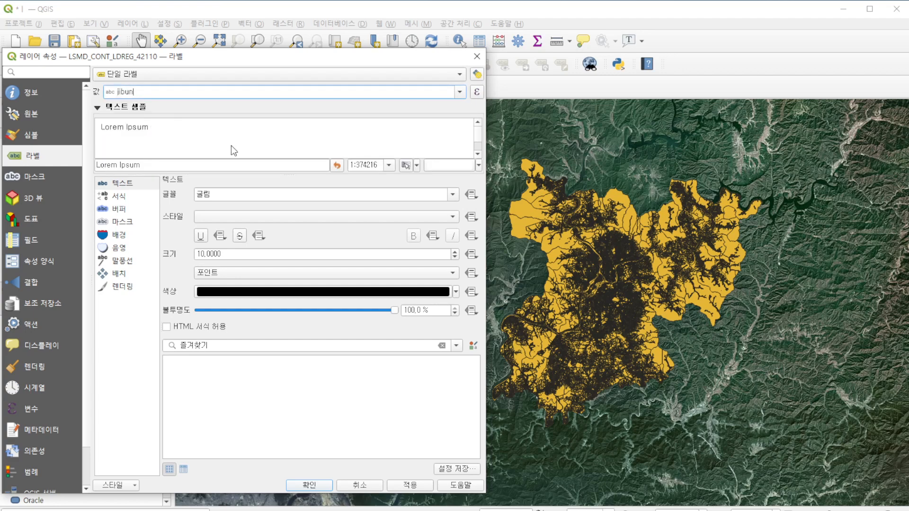
Set the label text colour to red, apply the layer's style changes and close its properties
click(277, 293)
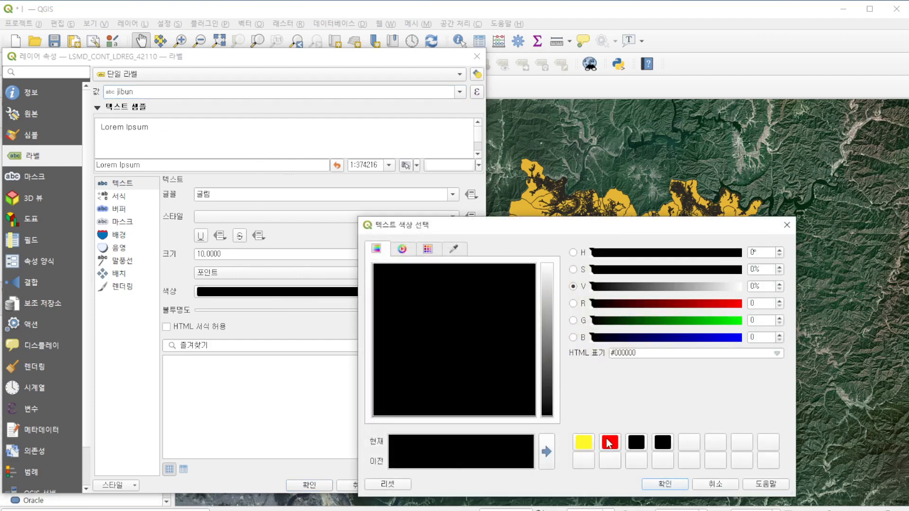
click(610, 443)
click(663, 484)
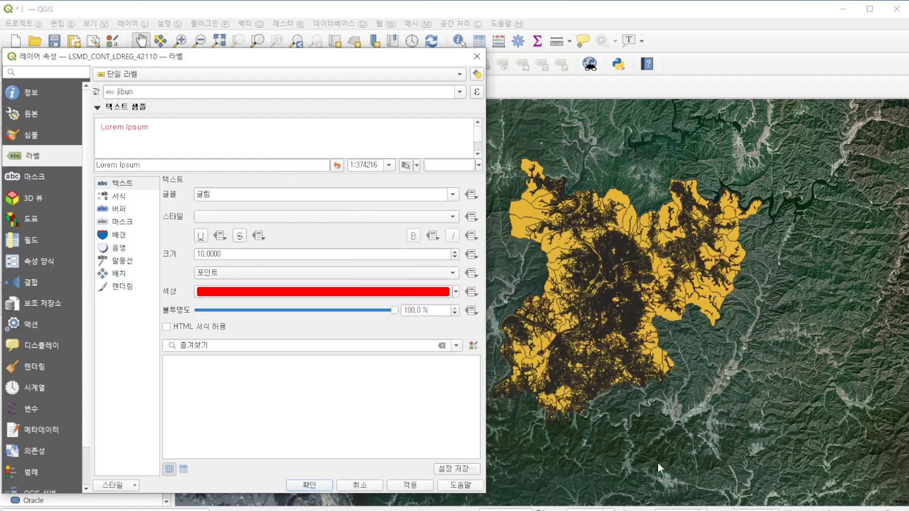
click(410, 483)
click(345, 486)
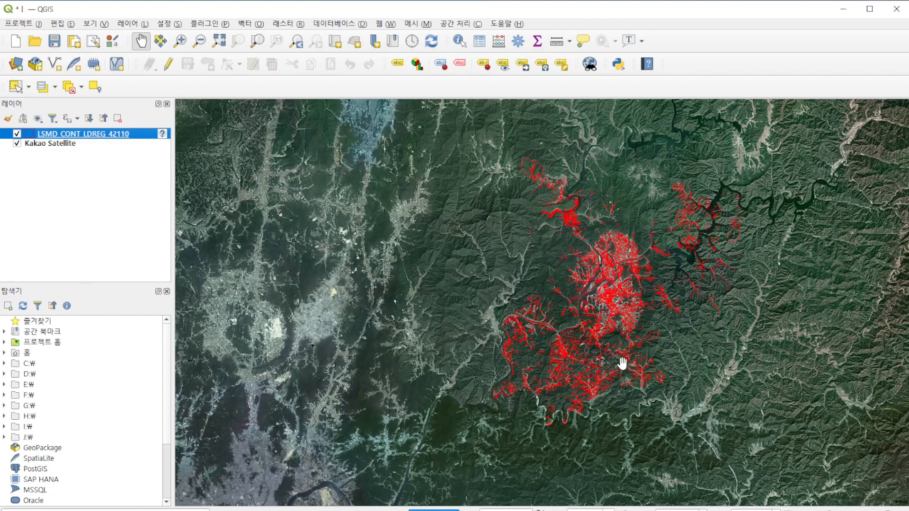
Examine the parcel boundaries and lot-number labels against the satellite imagery at different scales
scroll(627, 382, up, 5)
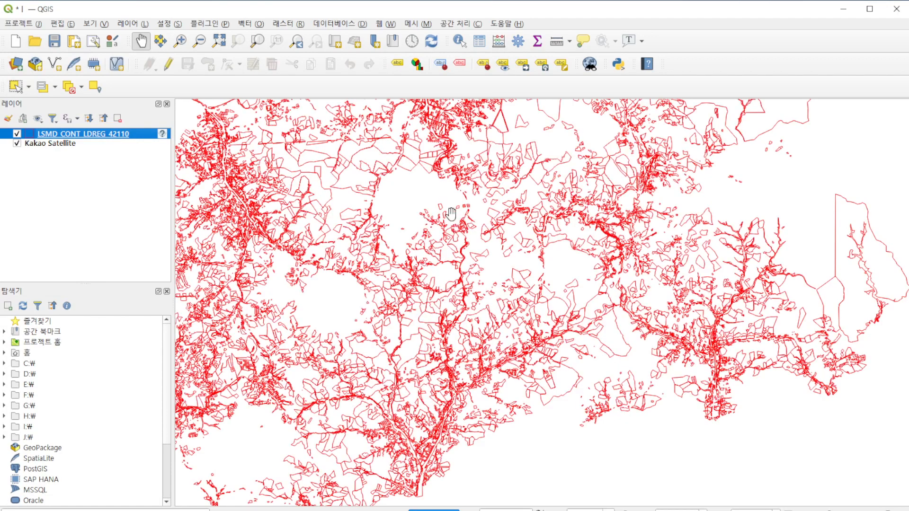
scroll(473, 241, up, 3)
scroll(696, 307, down, 6)
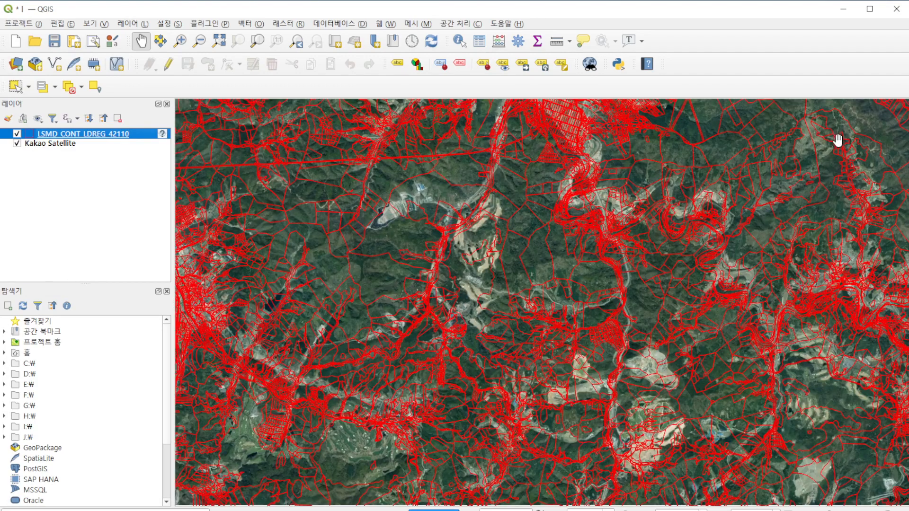
scroll(841, 134, up, 5)
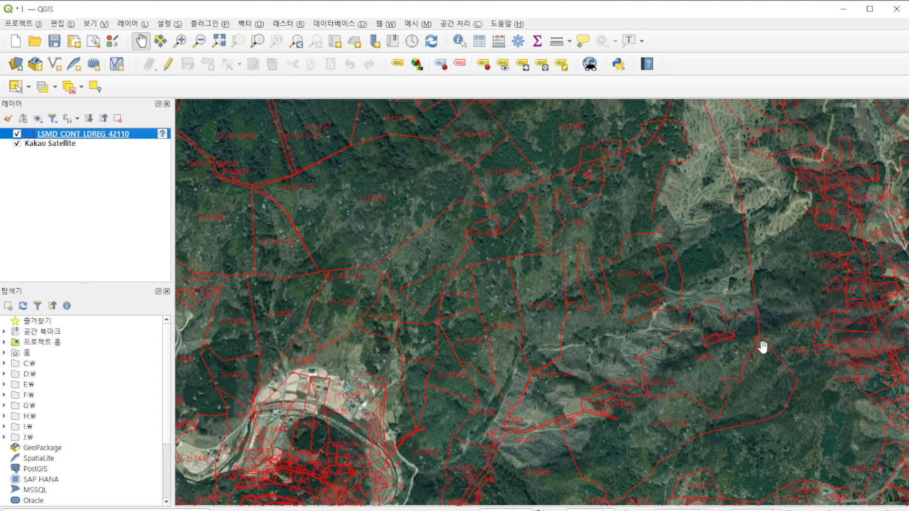
scroll(521, 321, up, 4)
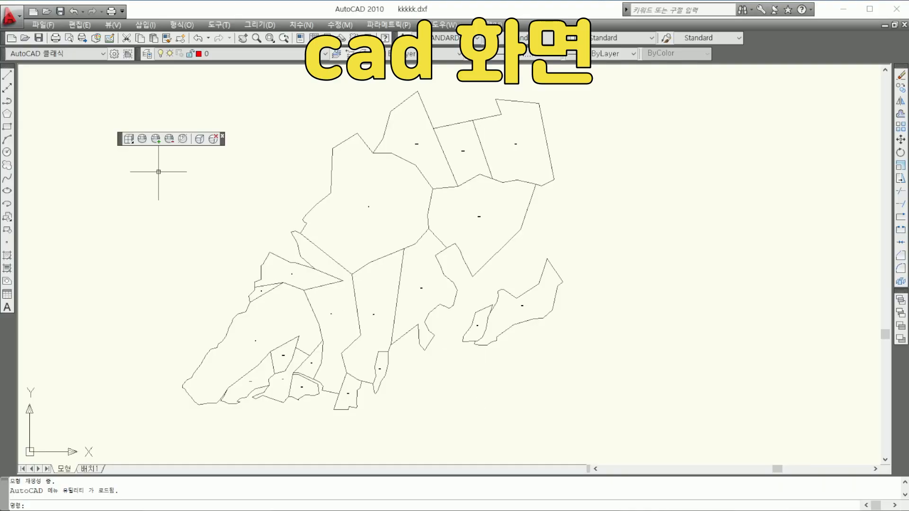
Switch to AutoCAD and inspect the parcel outlines and lot-number texts in kkkkk.dxf up close and as a whole
scroll(355, 222, up, 3)
scroll(466, 220, up, 3)
scroll(658, 271, up, 2)
scroll(626, 223, down, 3)
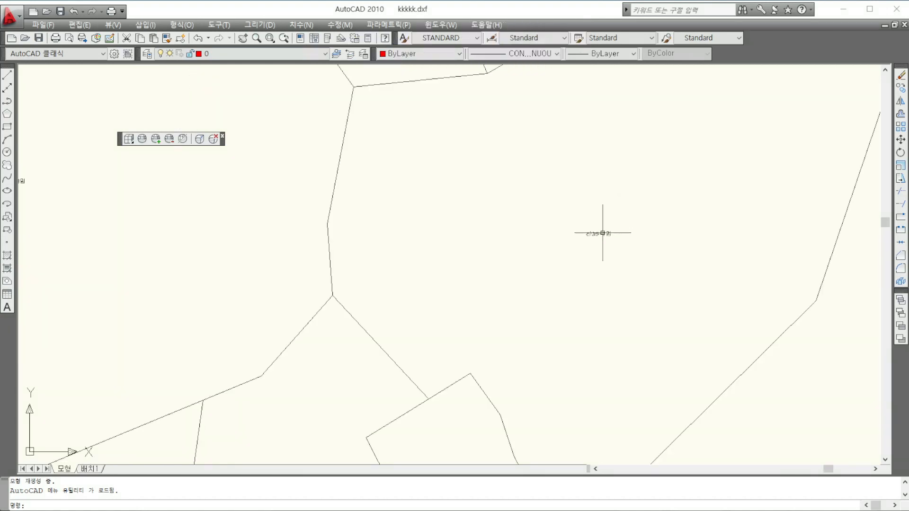
scroll(391, 247, down, 4)
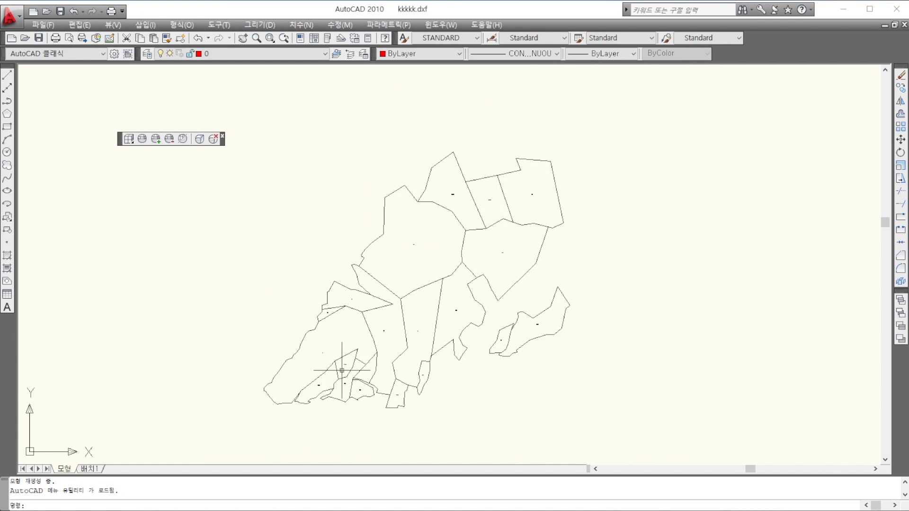
Examine the size and legibility of the lot-number texts within the parcels, especially the 산35-1임 text, at different scales
scroll(355, 336, up, 3)
scroll(676, 259, down, 2)
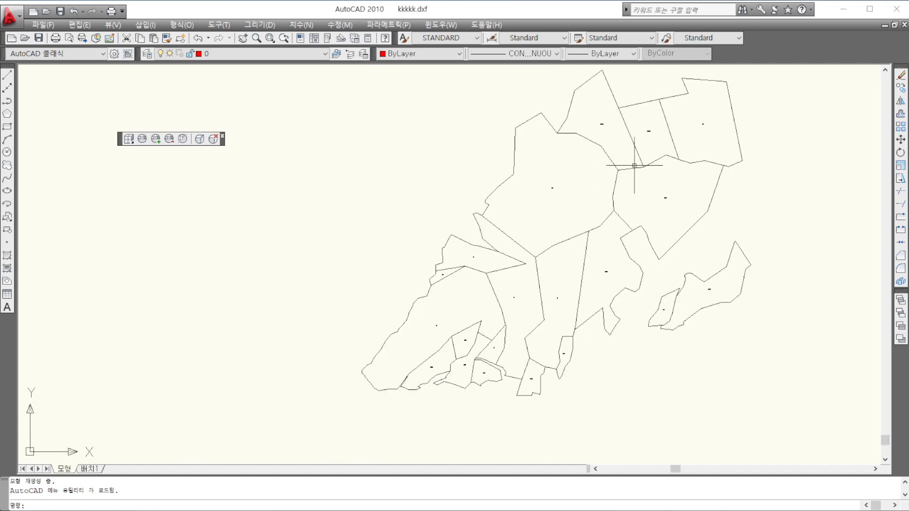
scroll(672, 199, up, 3)
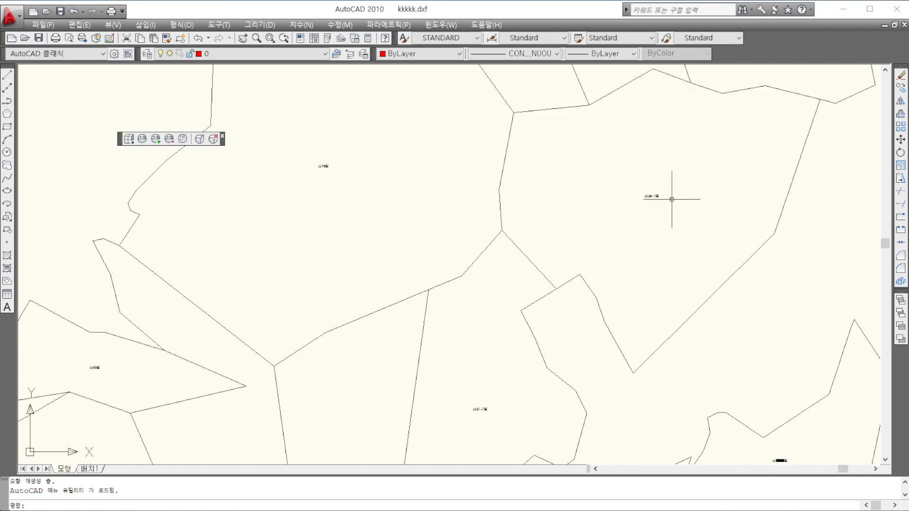
scroll(655, 195, down, 2)
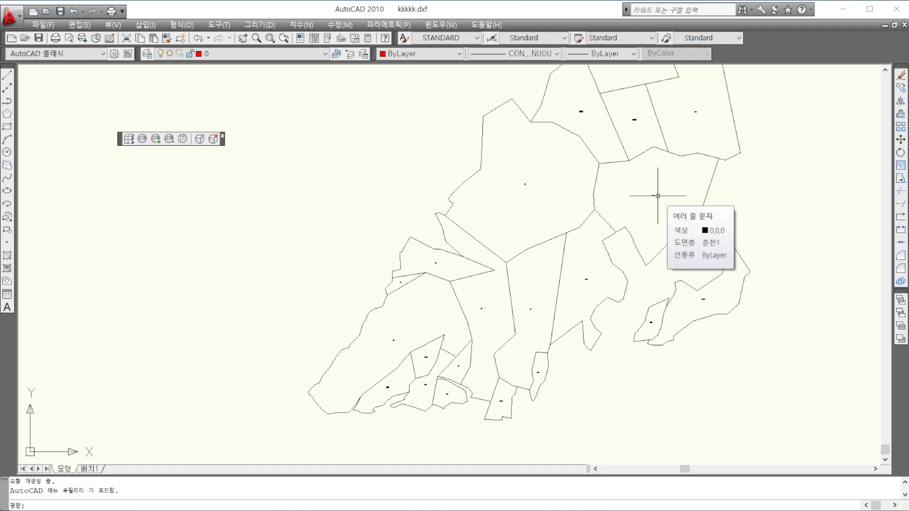
scroll(657, 196, up, 2)
scroll(658, 196, up, 2)
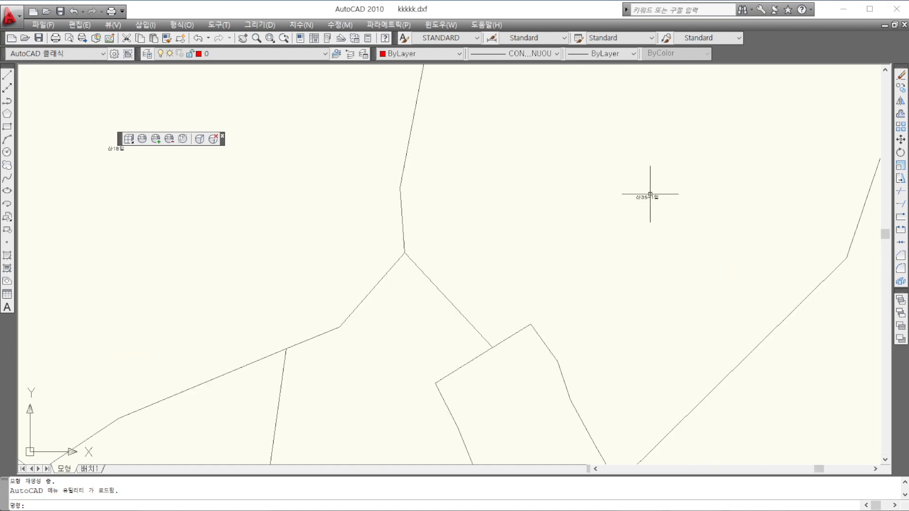
scroll(652, 196, up, 3)
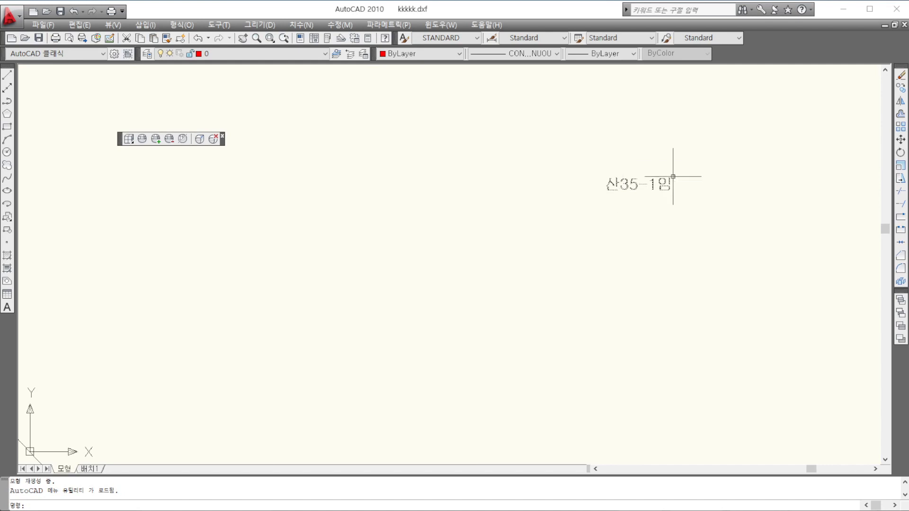
scroll(693, 196, down, 5)
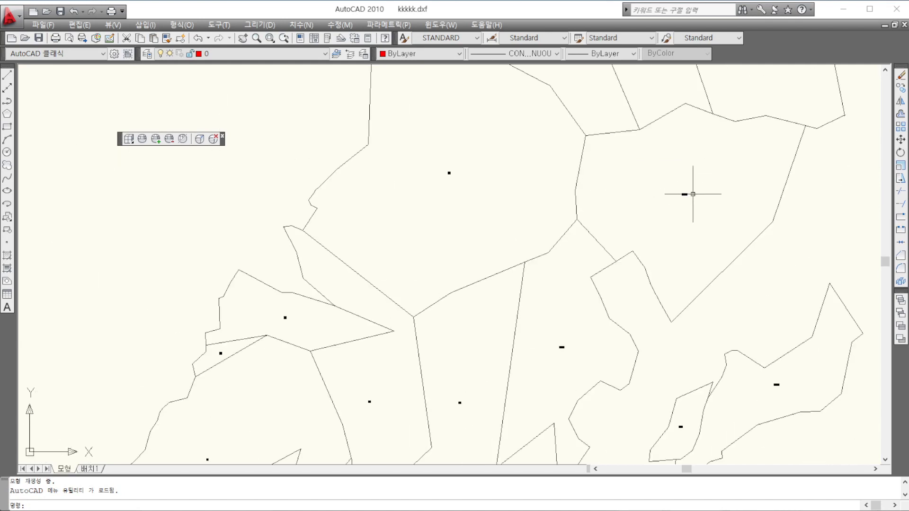
scroll(693, 194, up, 2)
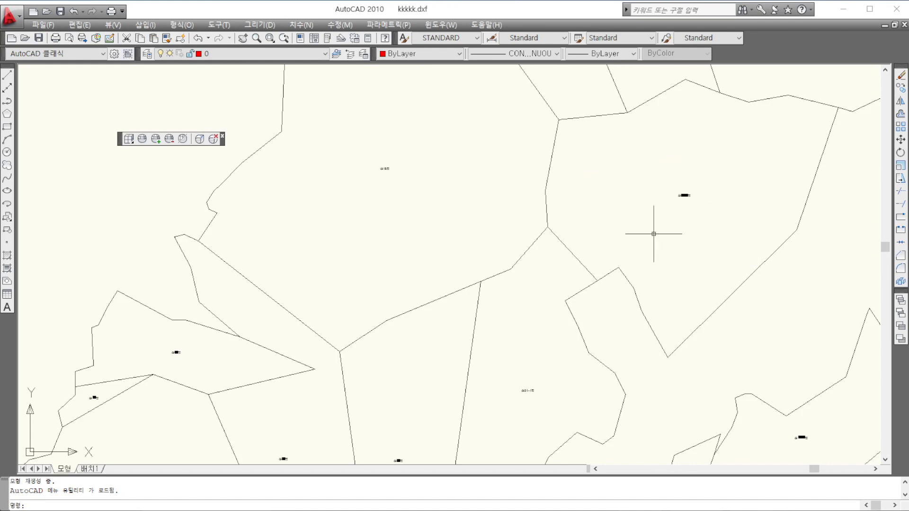
scroll(690, 178, up, 4)
scroll(696, 195, down, 3)
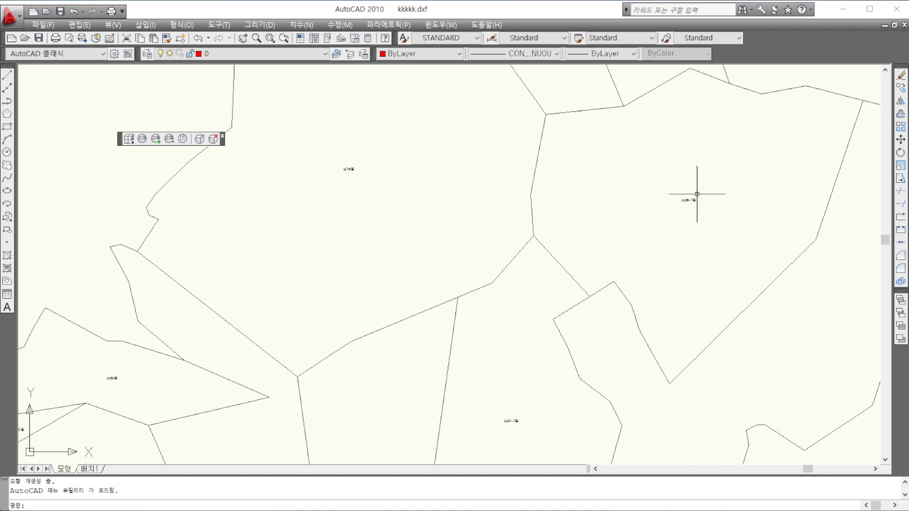
scroll(693, 199, up, 3)
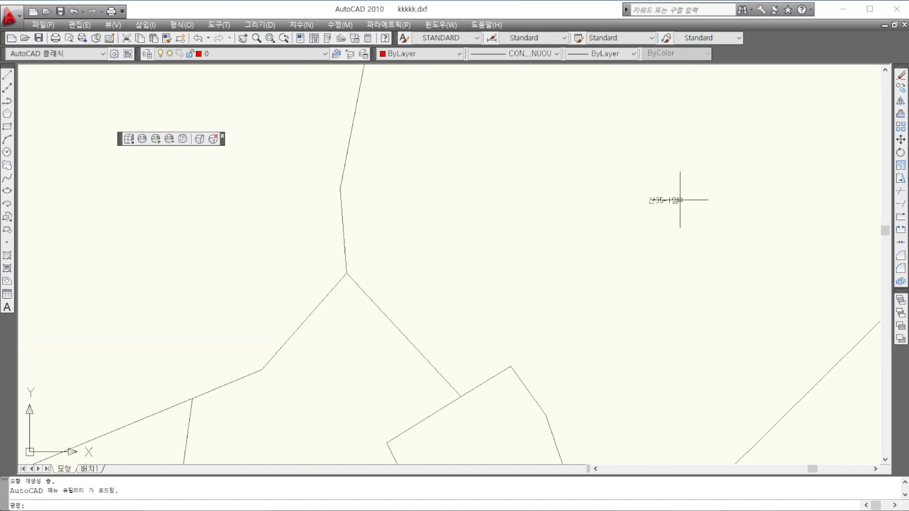
double_click(664, 200)
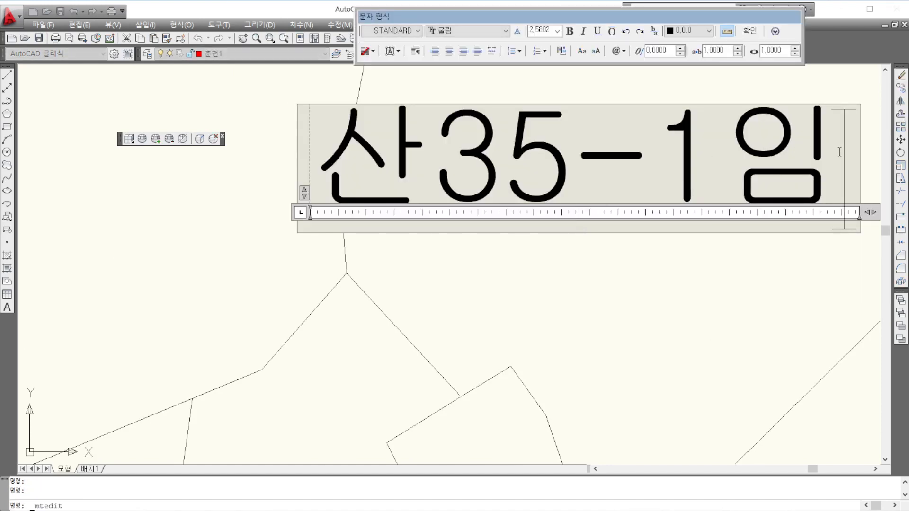
drag(844, 151, 229, 156)
click(557, 31)
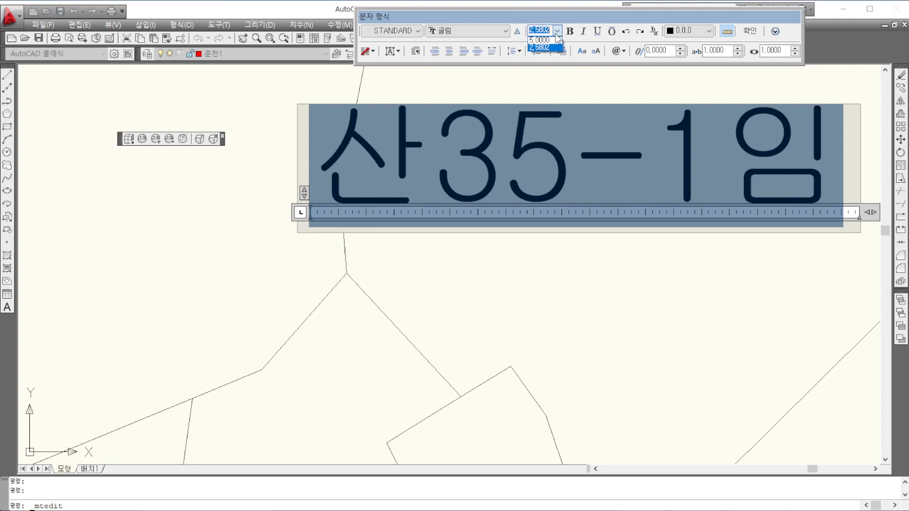
click(553, 45)
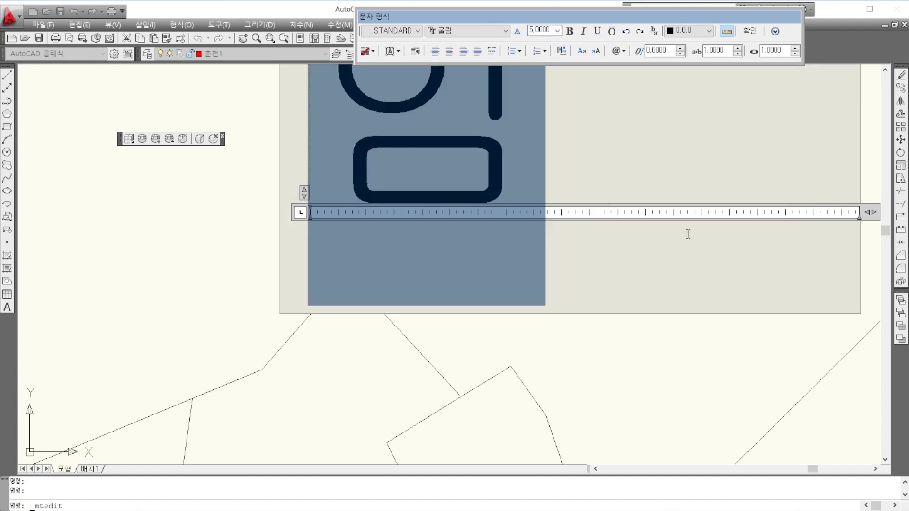
key(Delete)
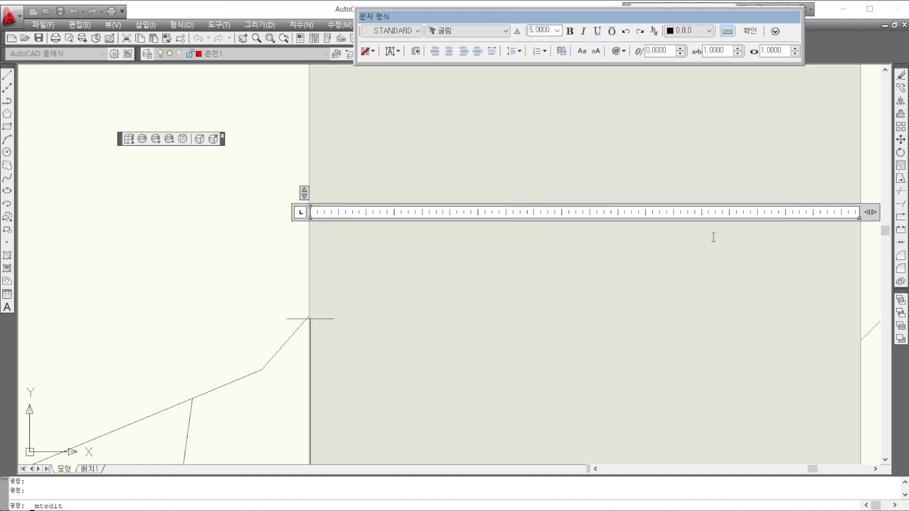
scroll(636, 269, down, 10)
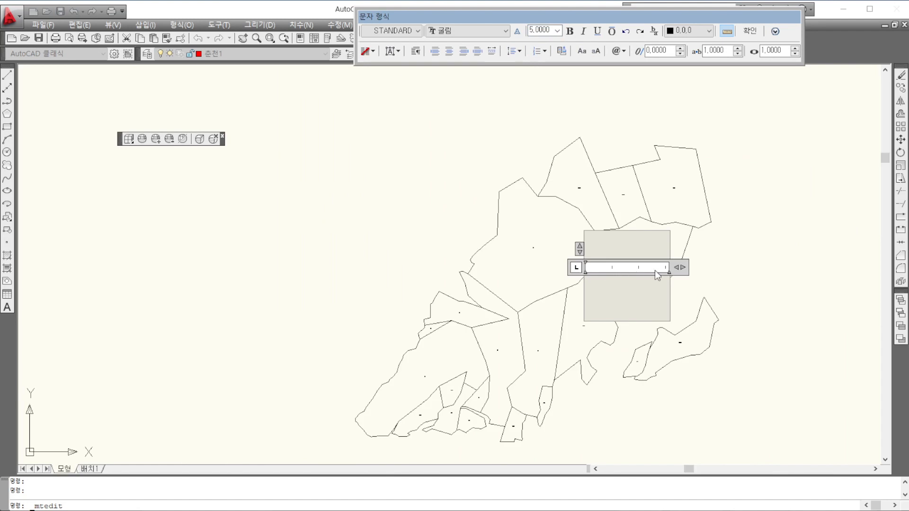
drag(678, 267, 702, 268)
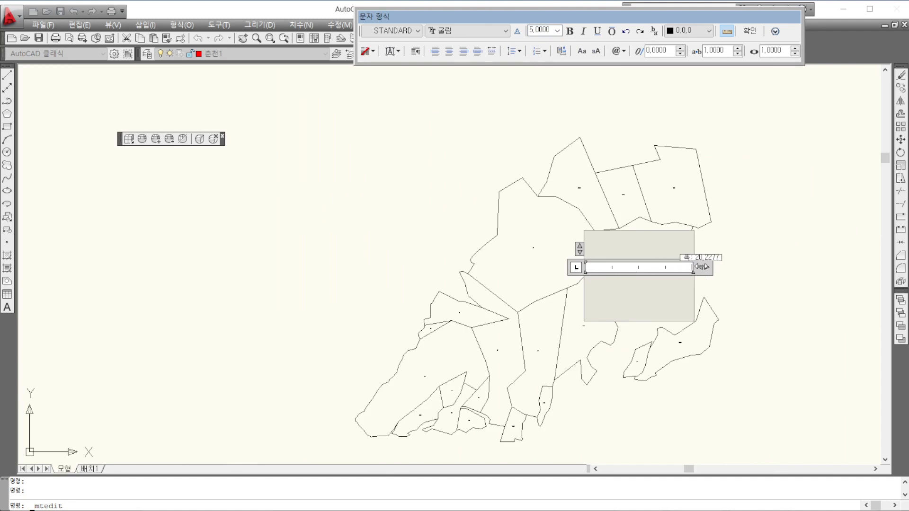
click(791, 267)
scroll(629, 252, up, 8)
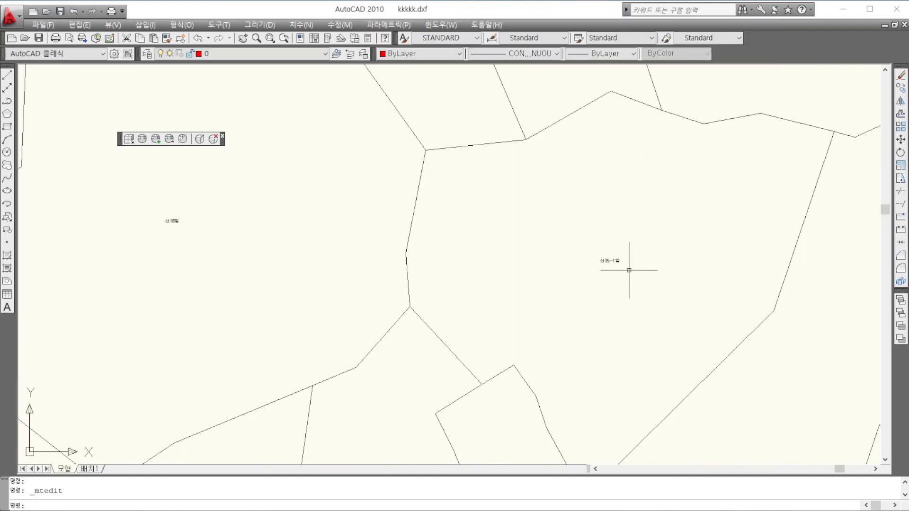
Set the text height of the whole 산35-1임 lot-number text to 5.0000 and compare its size with the surrounding parcels
click(606, 259)
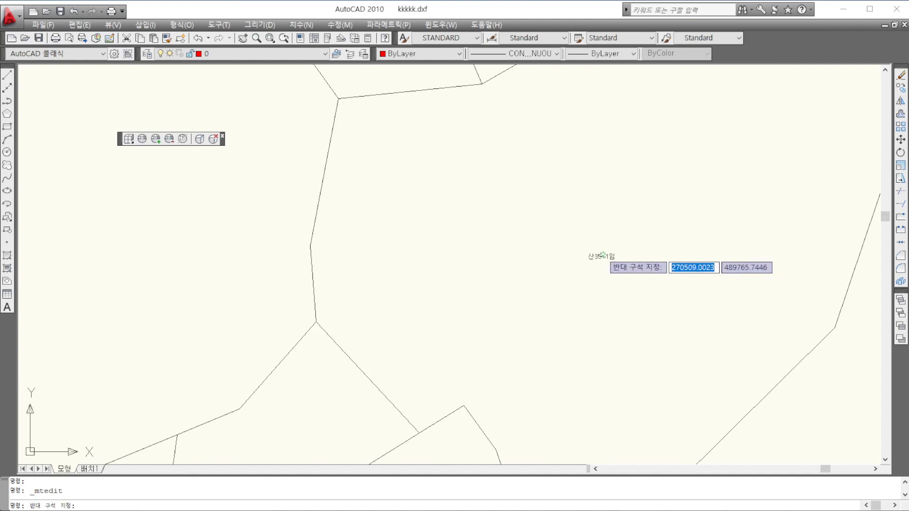
click(603, 256)
double_click(603, 256)
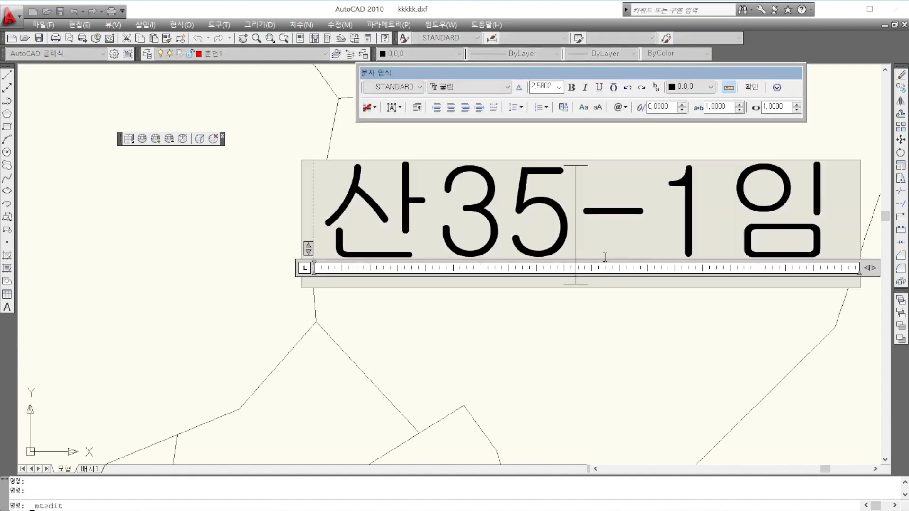
click(558, 88)
key(ctrl+a)
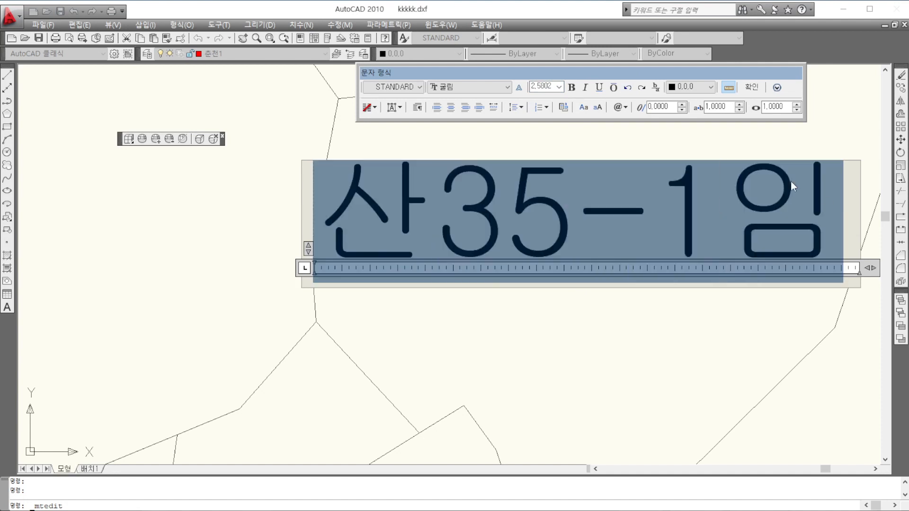
click(559, 88)
click(545, 97)
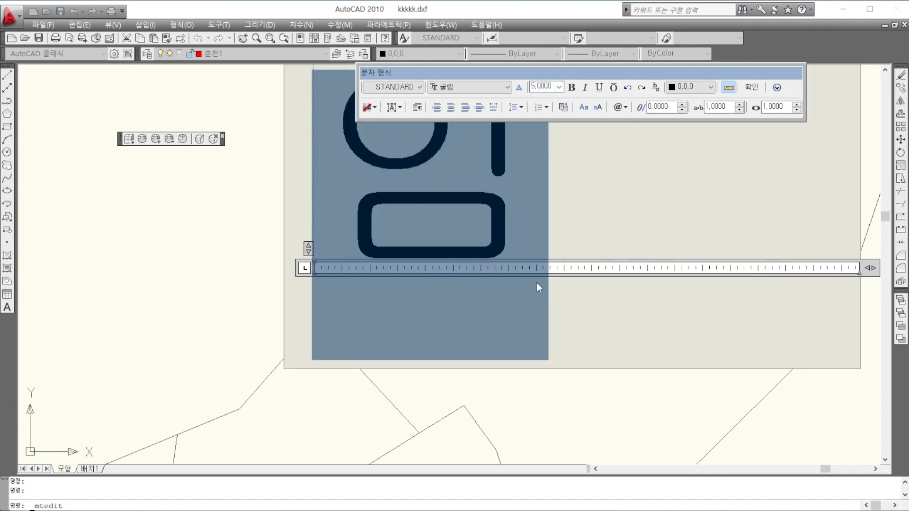
click(752, 87)
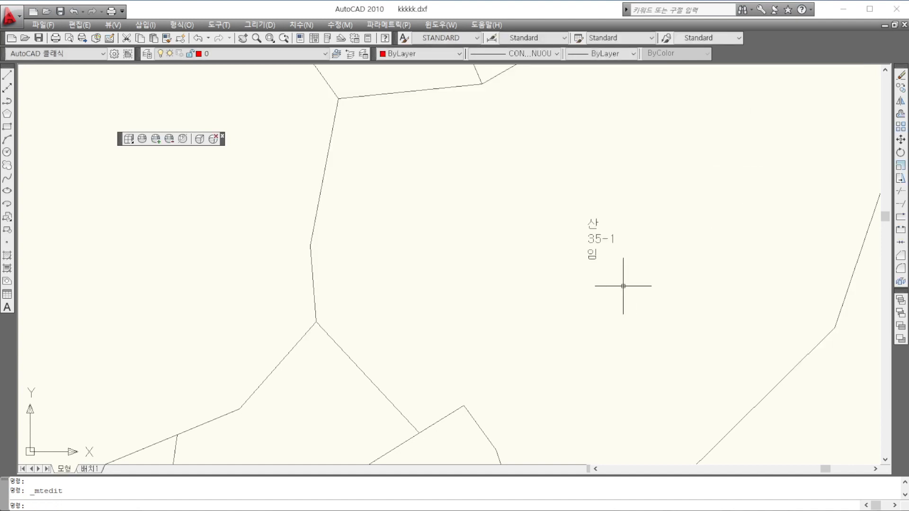
scroll(633, 269, down, 5)
scroll(633, 269, up, 5)
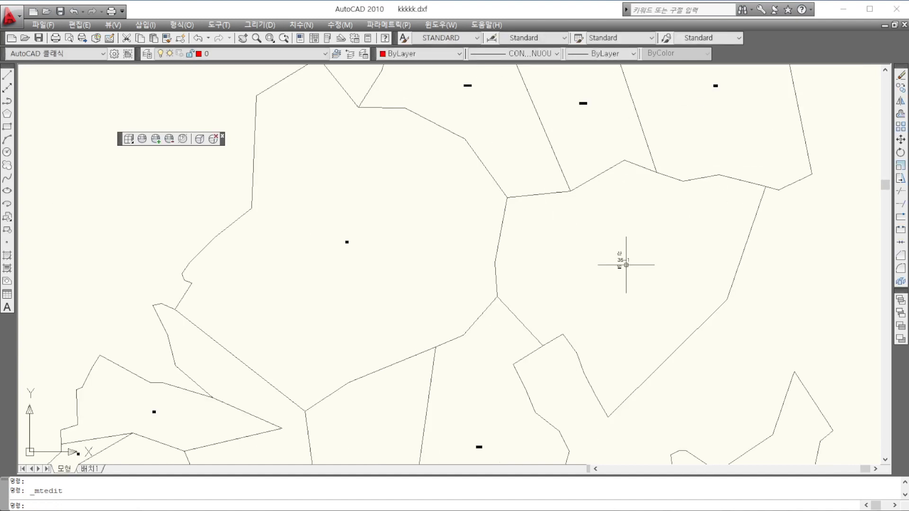
Inspect the quick properties of the 산18임 lot-number text and close kkkkk.dxf without saving the changes
click(346, 243)
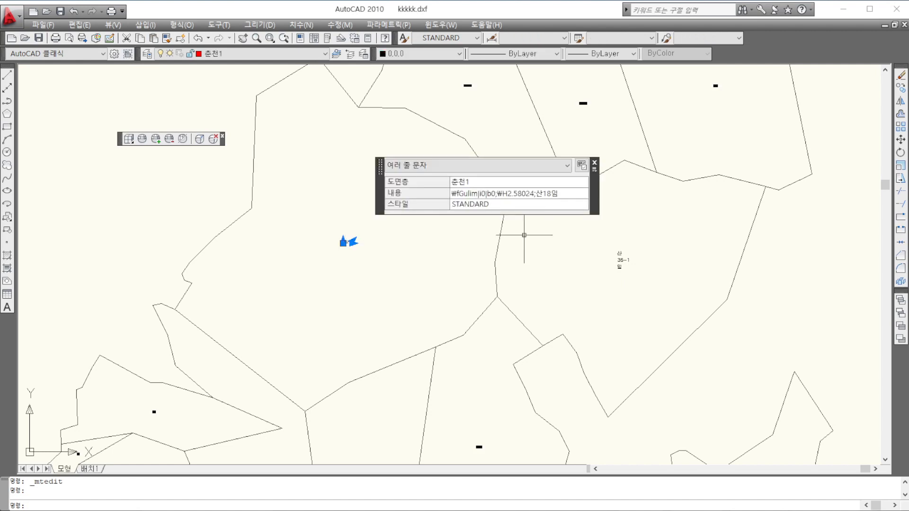
click(595, 164)
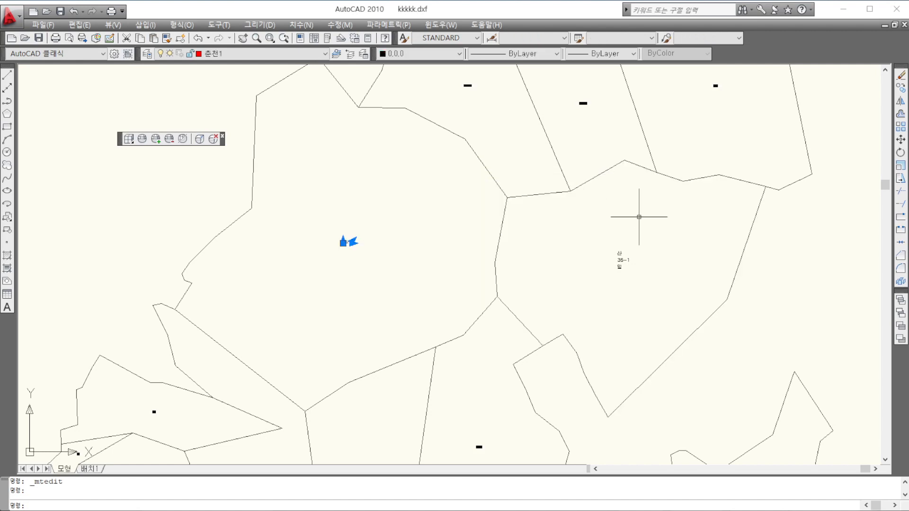
scroll(642, 244, down, 3)
scroll(640, 253, up, 3)
scroll(640, 253, down, 3)
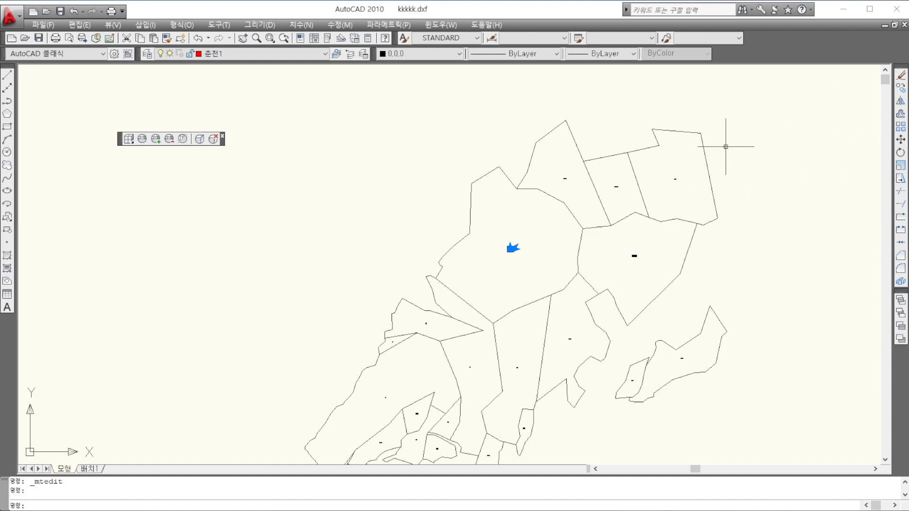
click(904, 25)
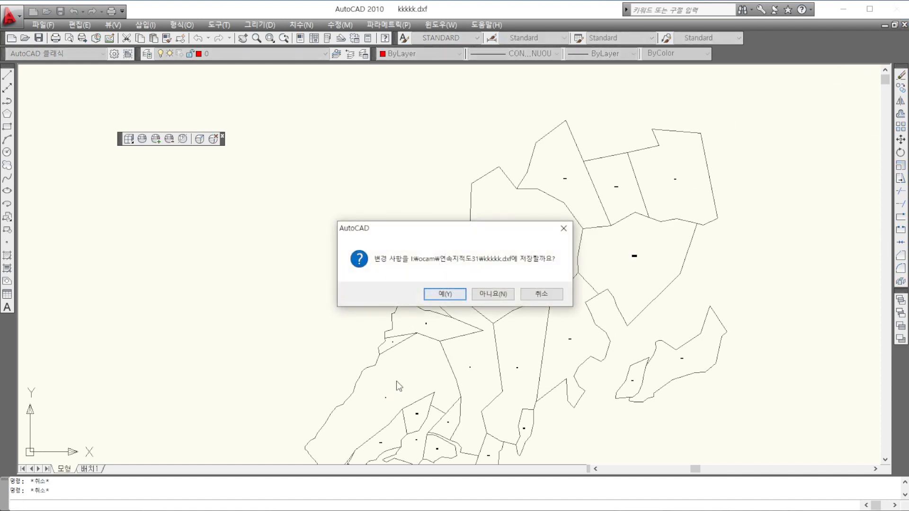
click(496, 296)
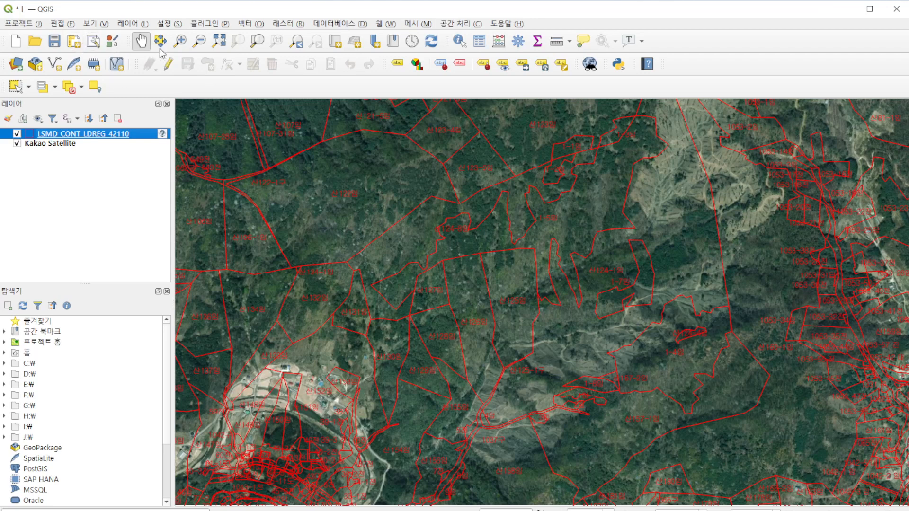
In QGIS, select by area the block of parcels across the middle of the map in the LSMD_CONT_LDREG_42110 layer
click(15, 88)
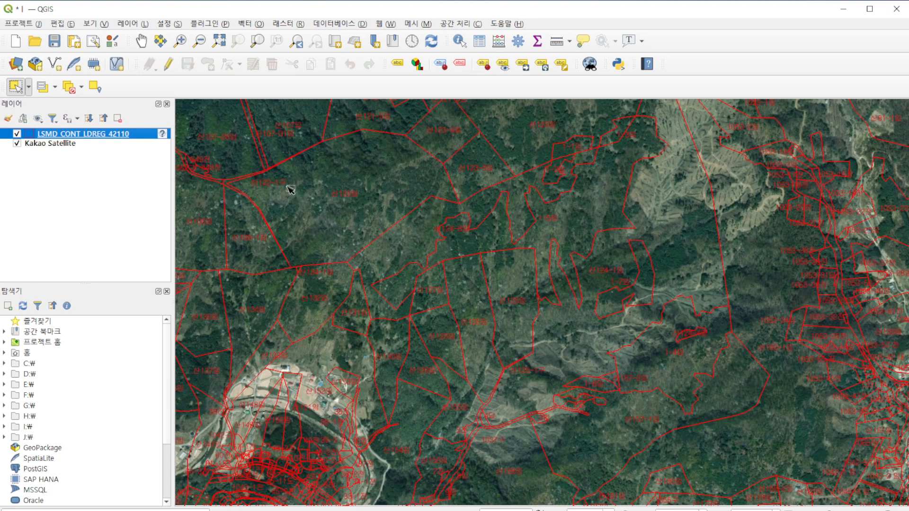
drag(305, 171, 776, 456)
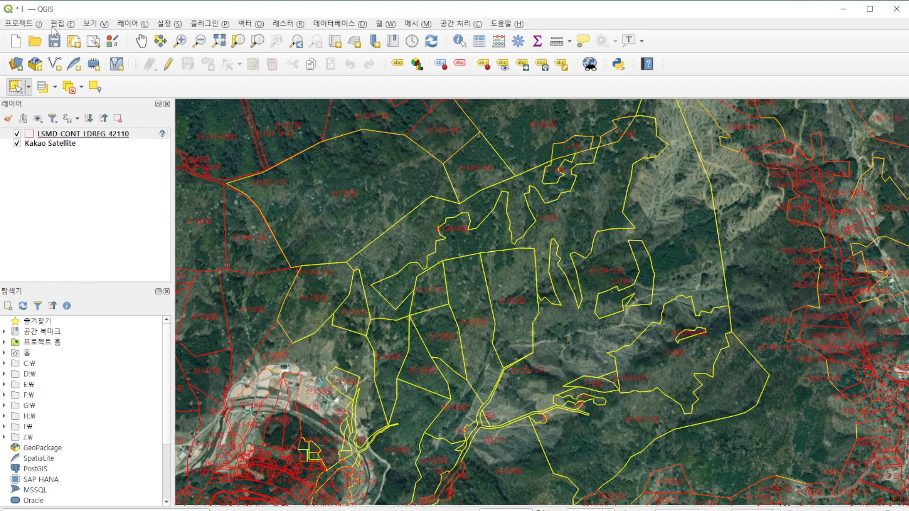
Export only the selected parcels as the ESRI shapefile 일부.shp in the 연속지적도32 folder and add it to the map
click(33, 25)
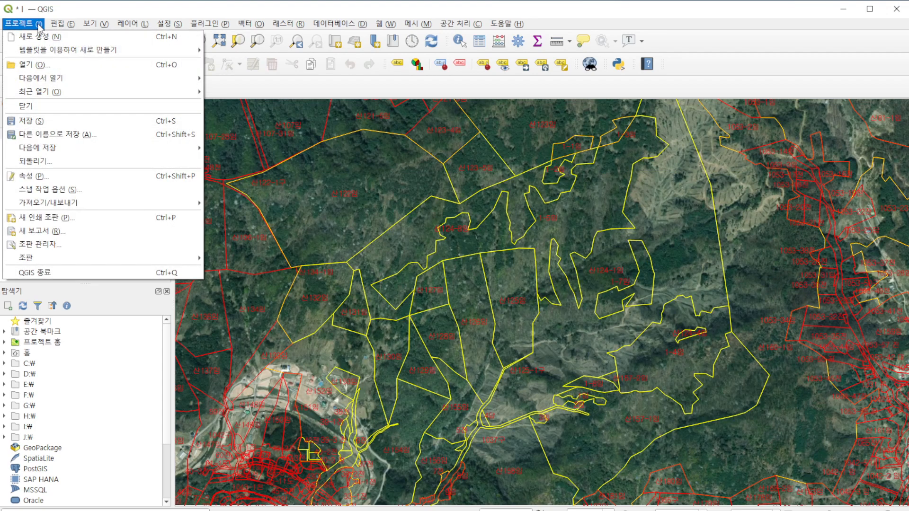
mouse_move(128, 24)
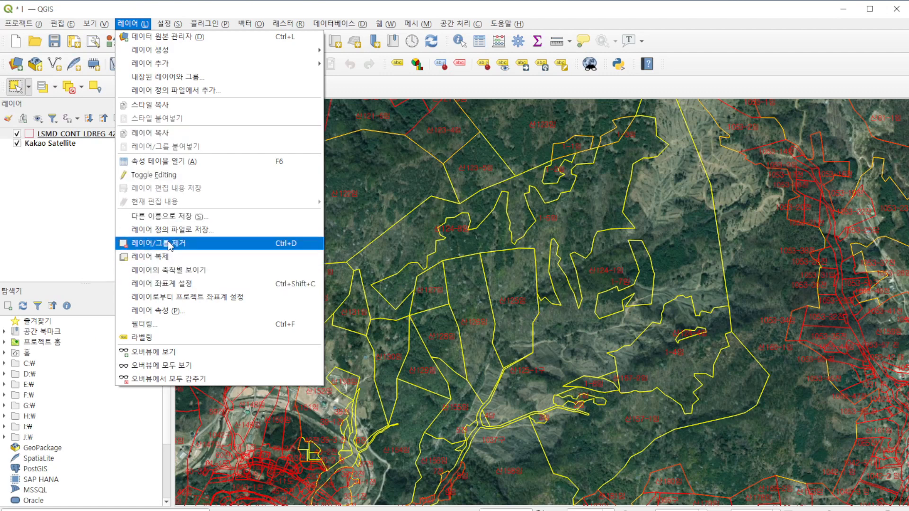
click(168, 219)
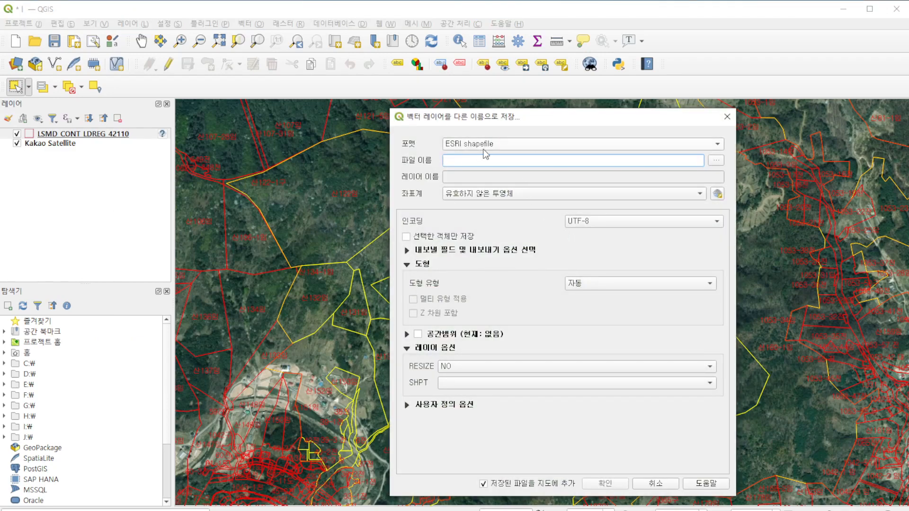
click(716, 160)
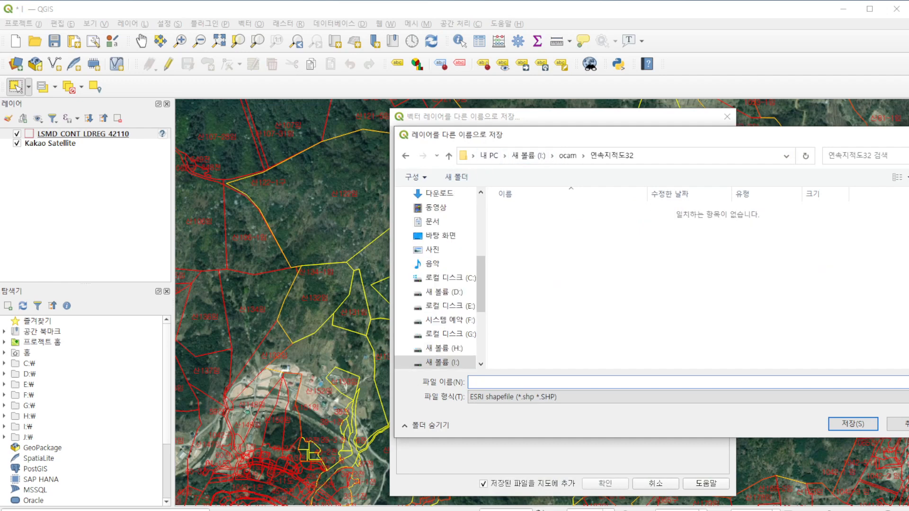
text(dlfq)
key(BackSpace)
key(BackSpace)
key(BackSpace)
key(BackSpace)
text(일부)
click(850, 423)
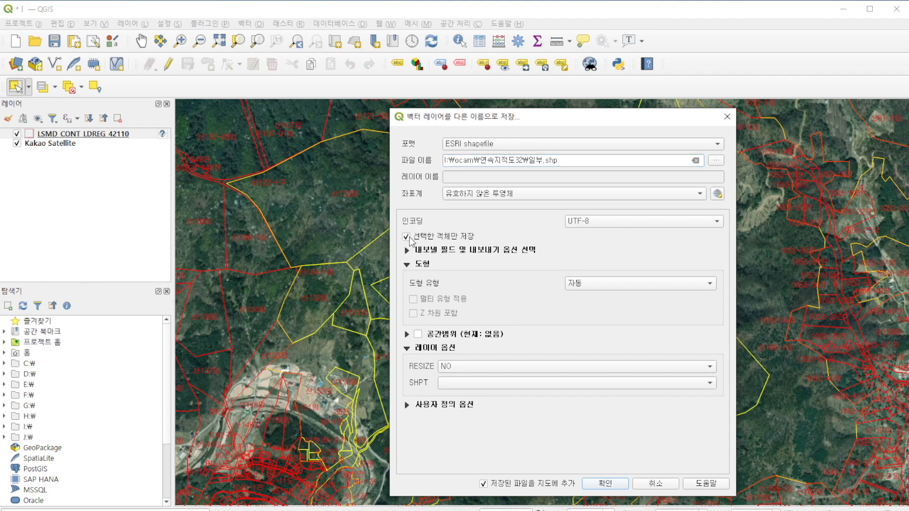
click(605, 483)
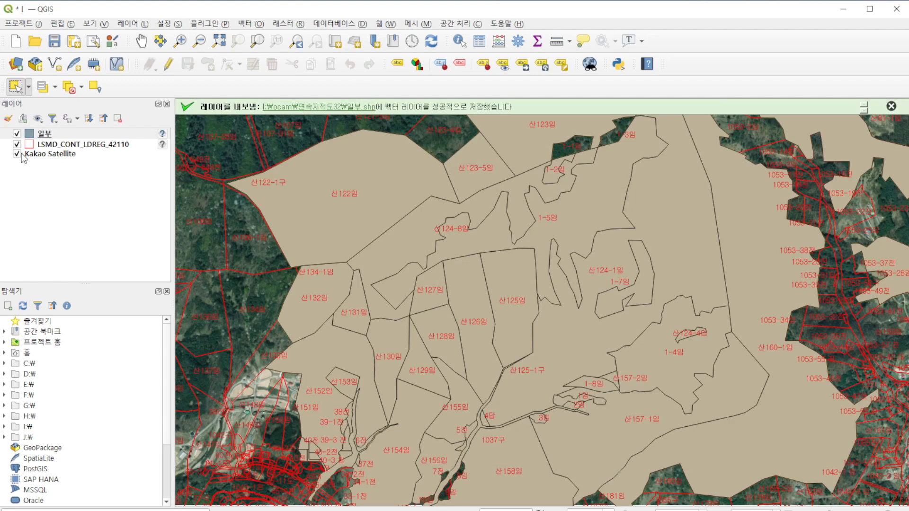
Hide the Kakao Satellite and LSMD_CONT_LDREG_42110 layers and look over the exported 일부 parcels on their own
click(17, 153)
click(17, 144)
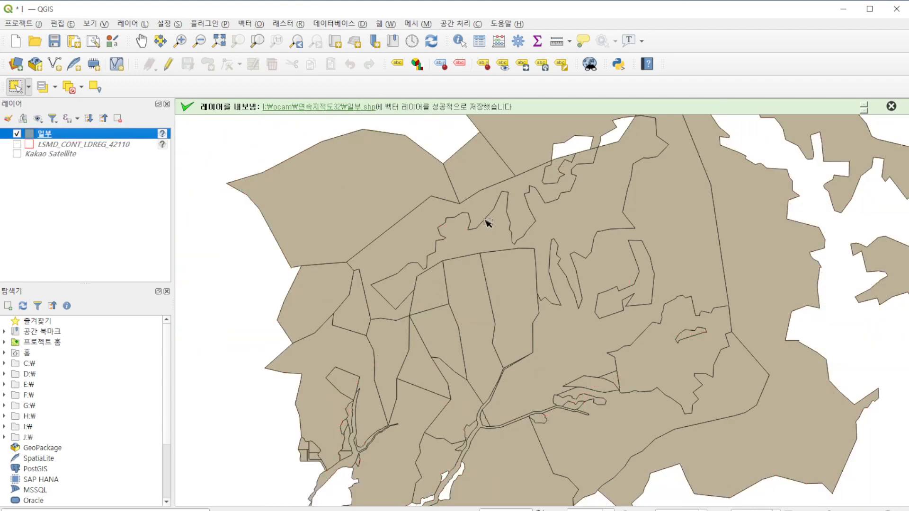
scroll(492, 255, down, 2)
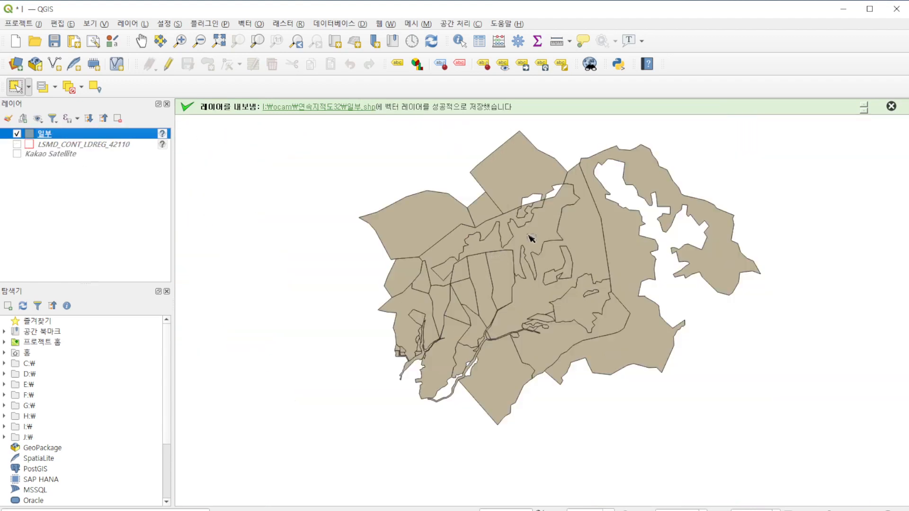
scroll(531, 238, up, 1)
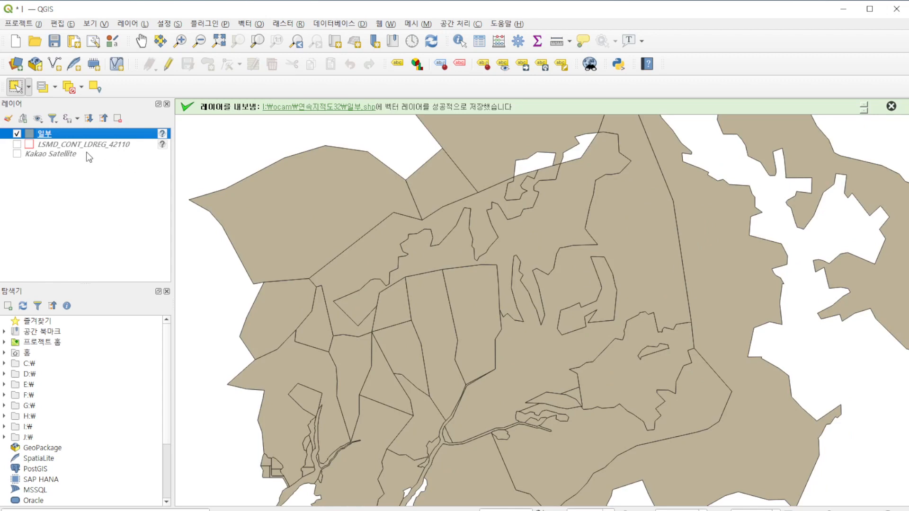
Give the 일부 layer single labels from the jibun field with red text
right_click(59, 132)
click(119, 373)
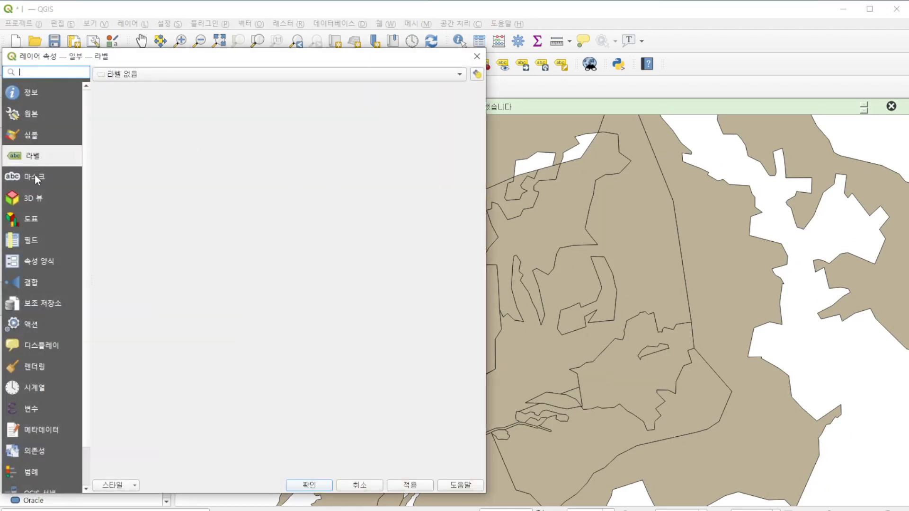
click(143, 72)
click(149, 86)
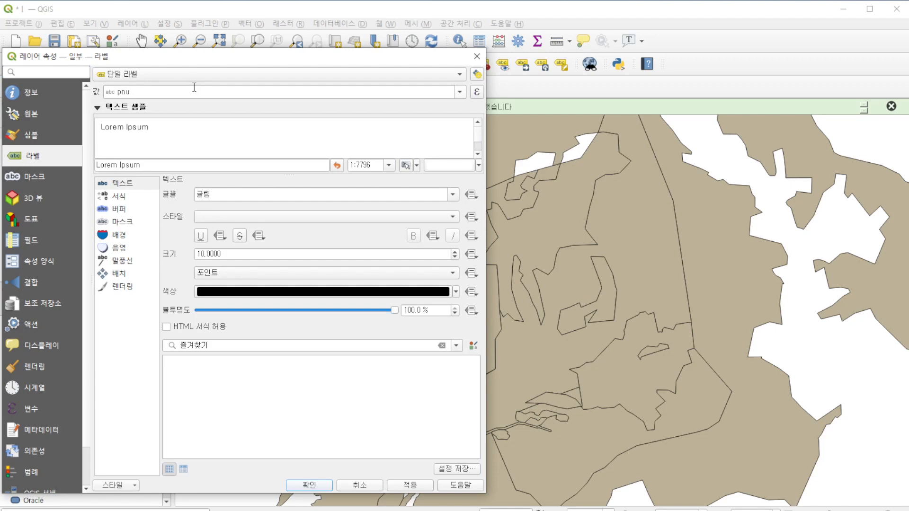
click(460, 93)
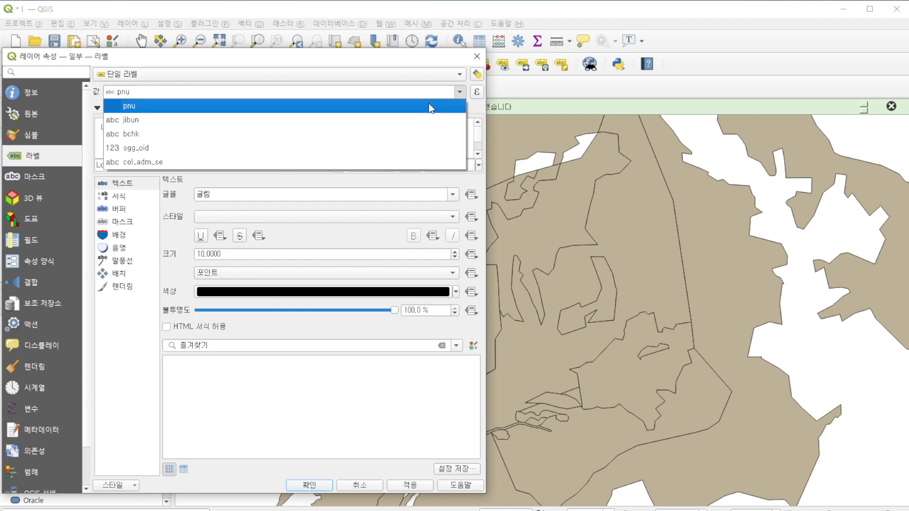
click(233, 127)
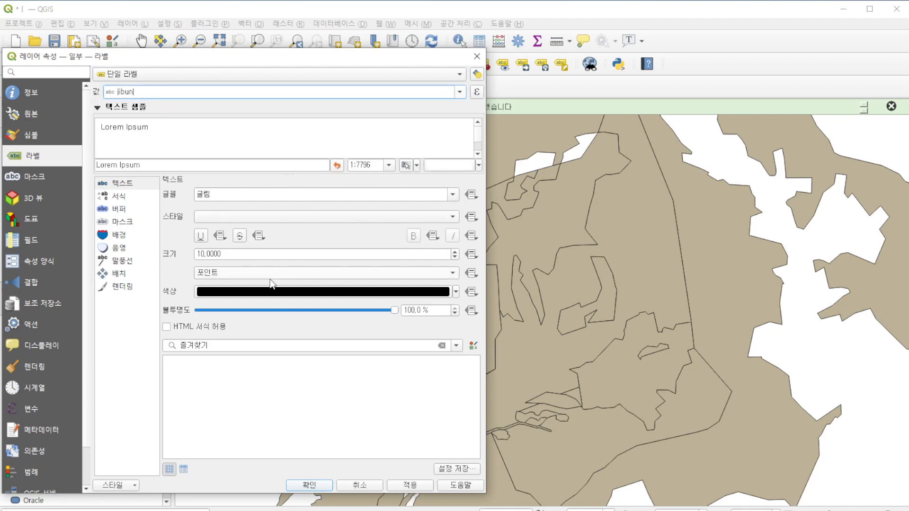
click(276, 292)
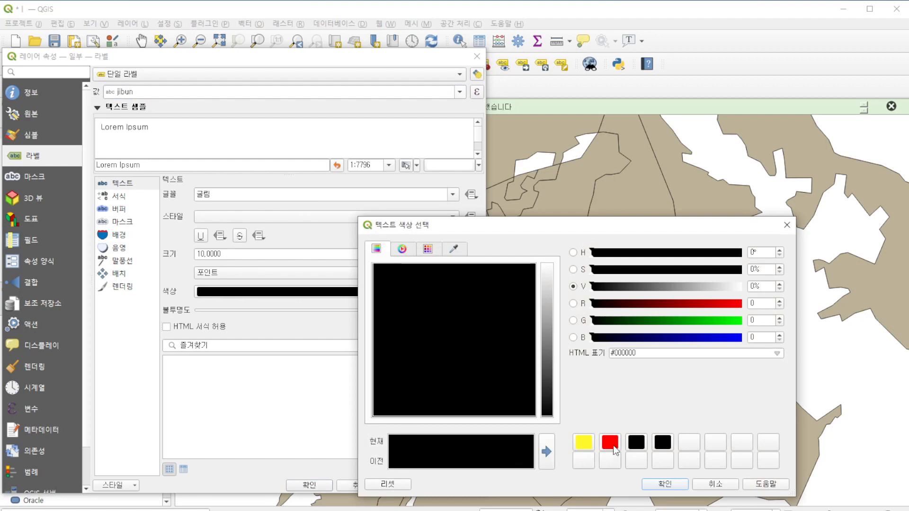
click(610, 443)
click(670, 486)
Change the 일부 layer's simple fill symbol to the simple-line outline type (외곽선: 단순 라인)
click(28, 137)
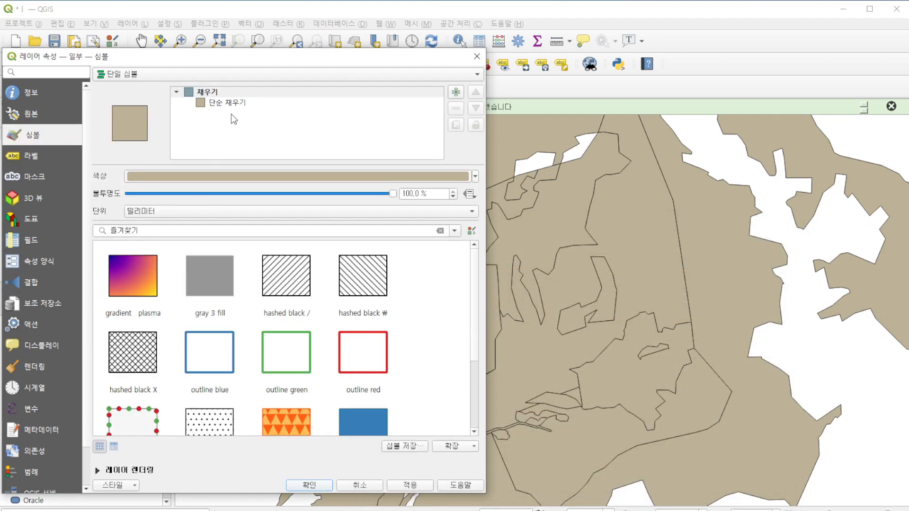
click(240, 109)
click(187, 177)
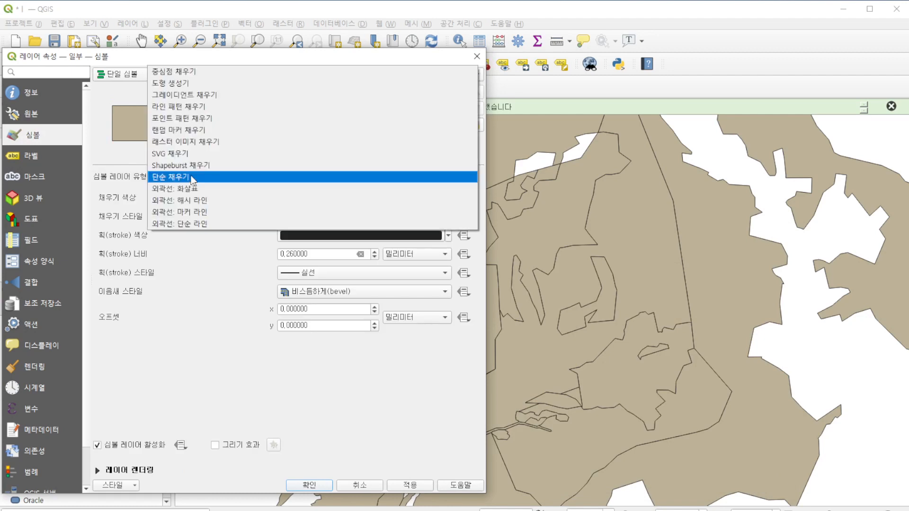
click(206, 224)
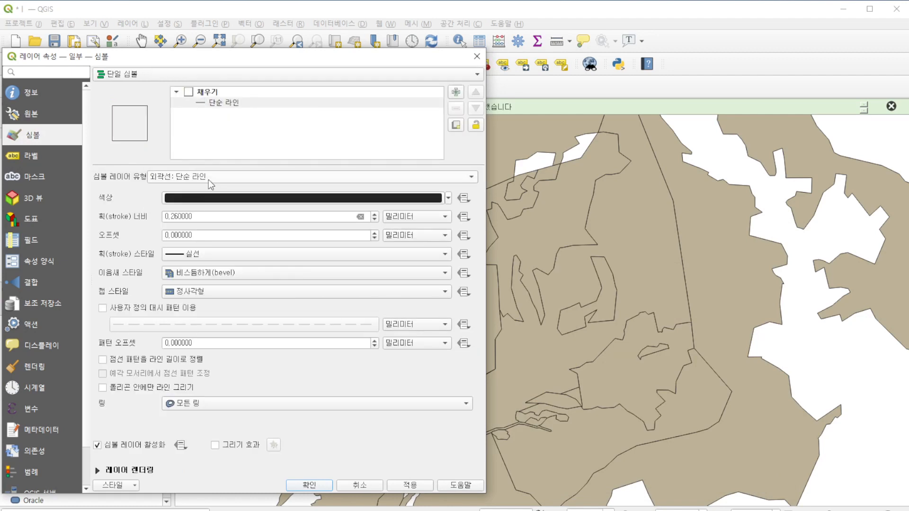
Make the 일부 outline red with a stroke width of 0.0 and apply the layer properties
click(209, 205)
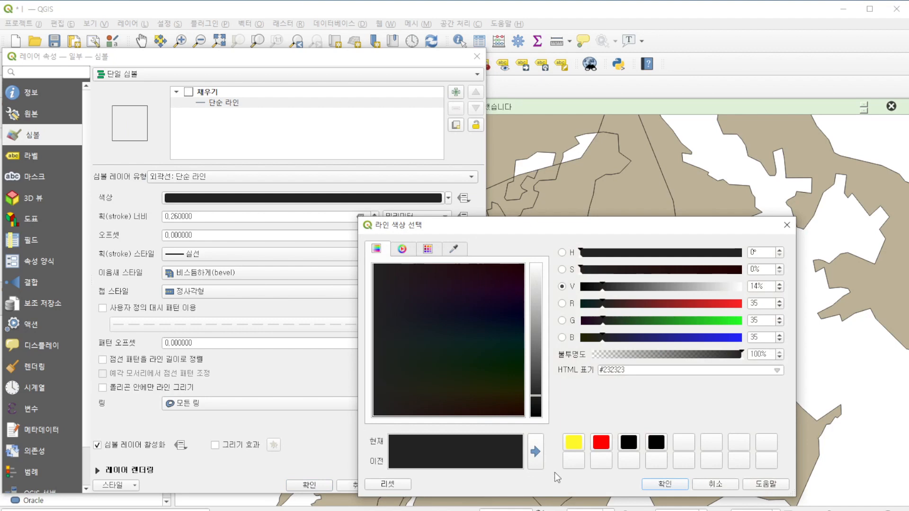
click(601, 443)
click(664, 483)
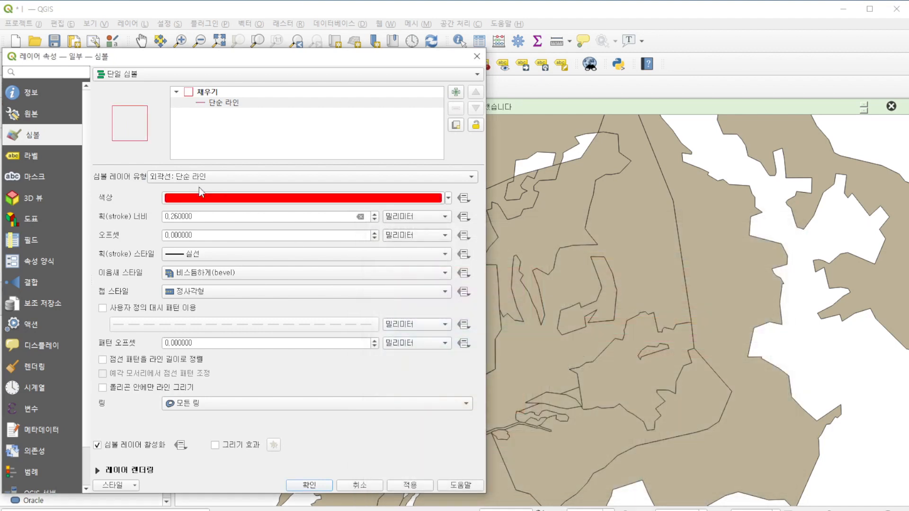
double_click(203, 216)
text(0,0)
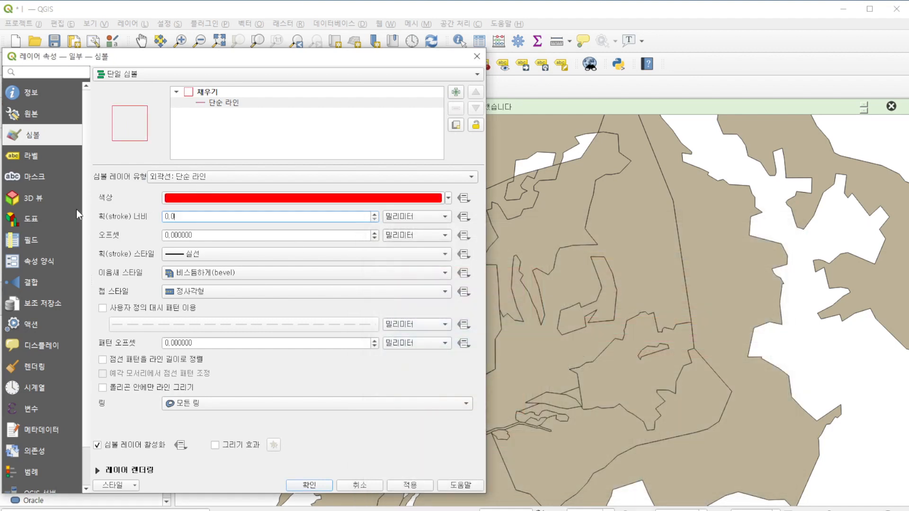
click(409, 484)
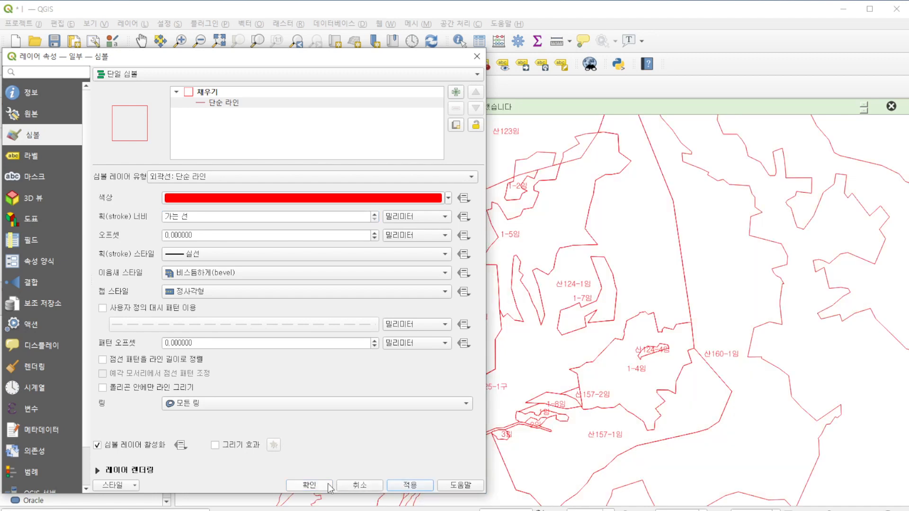
click(309, 485)
Examine the outlines and lot-number labels of the 일부 parcels at different map scales
scroll(498, 369, down, 1)
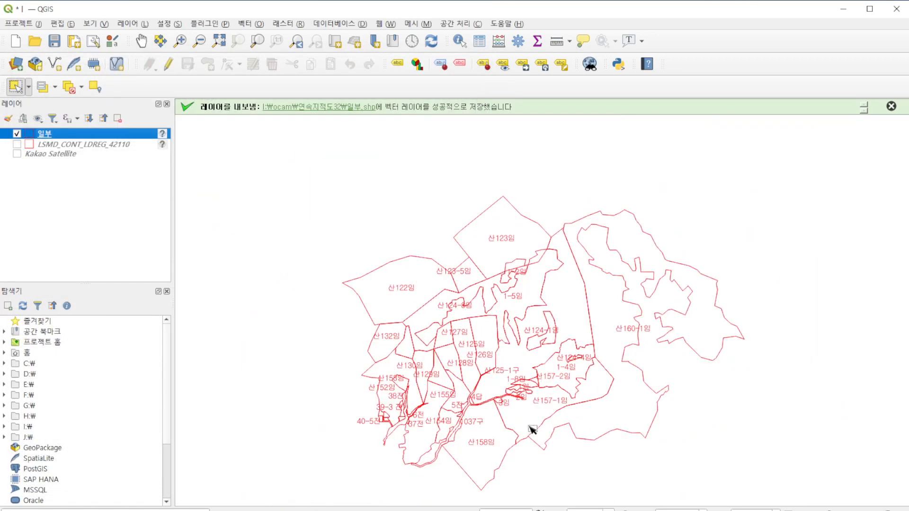
scroll(495, 435, up, 1)
scroll(494, 435, down, 1)
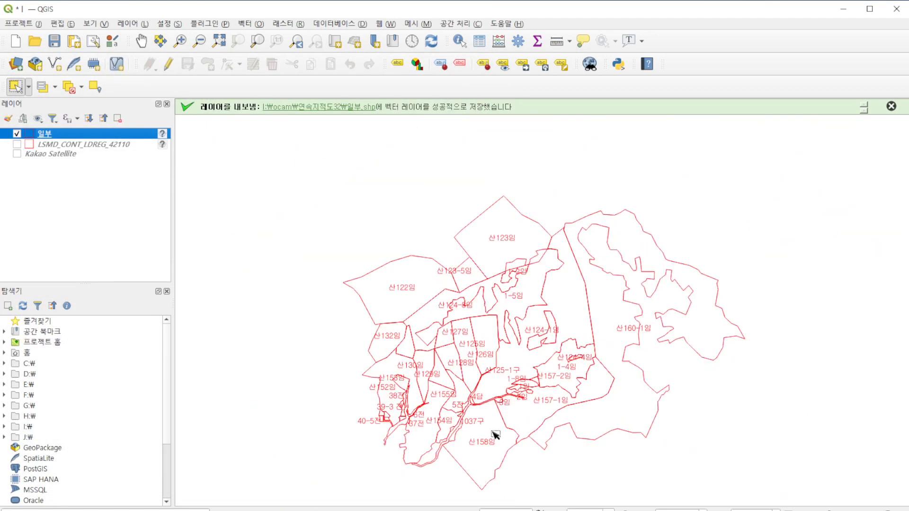
scroll(508, 467, up, 1)
scroll(519, 439, down, 1)
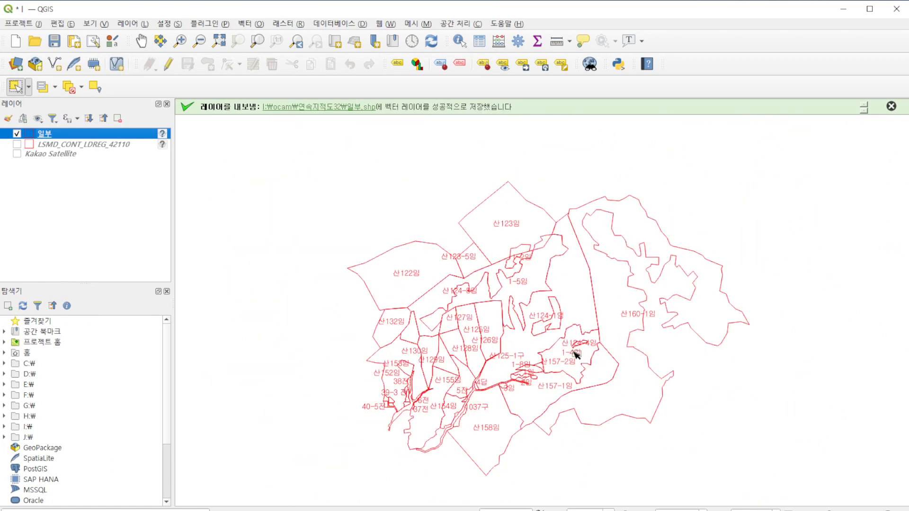
scroll(492, 362, up, 2)
scroll(491, 364, down, 3)
scroll(492, 366, up, 2)
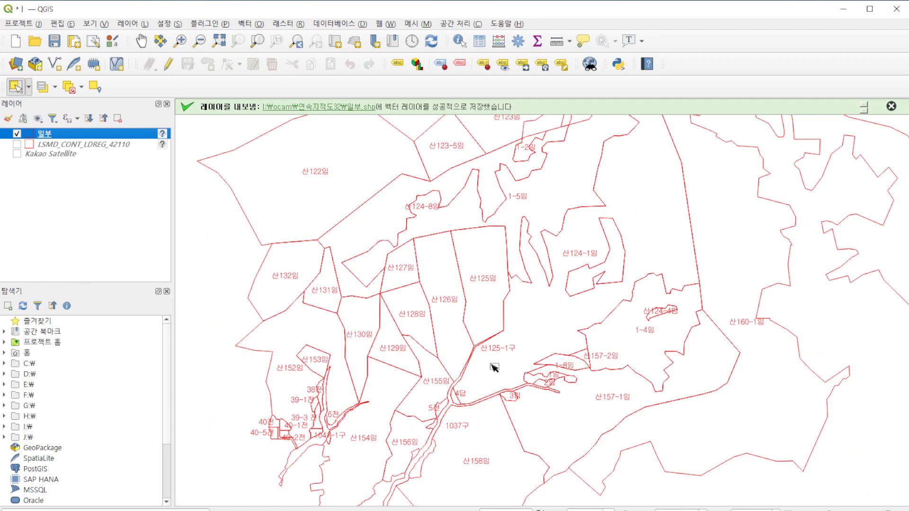
scroll(491, 366, down, 1)
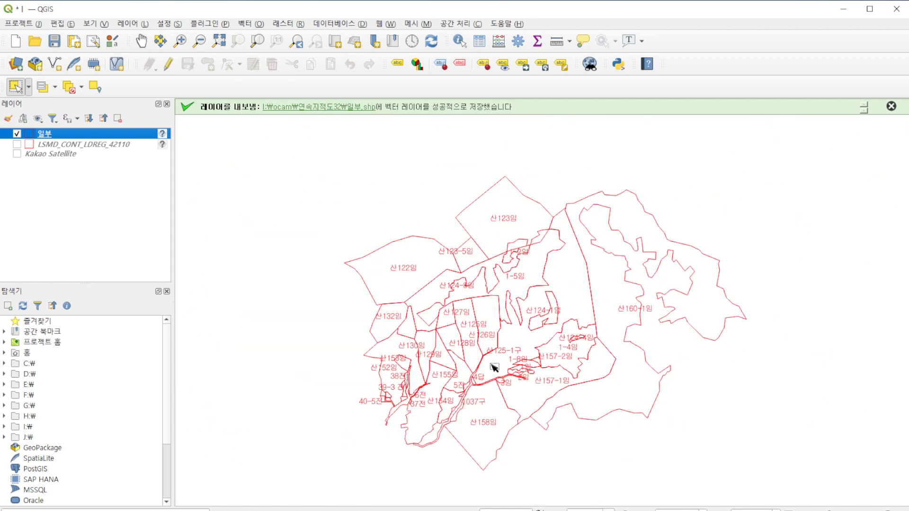
Start a DXF export of the project and choose the ocam\연속지적도32 folder for the output file
click(21, 24)
mouse_move(82, 203)
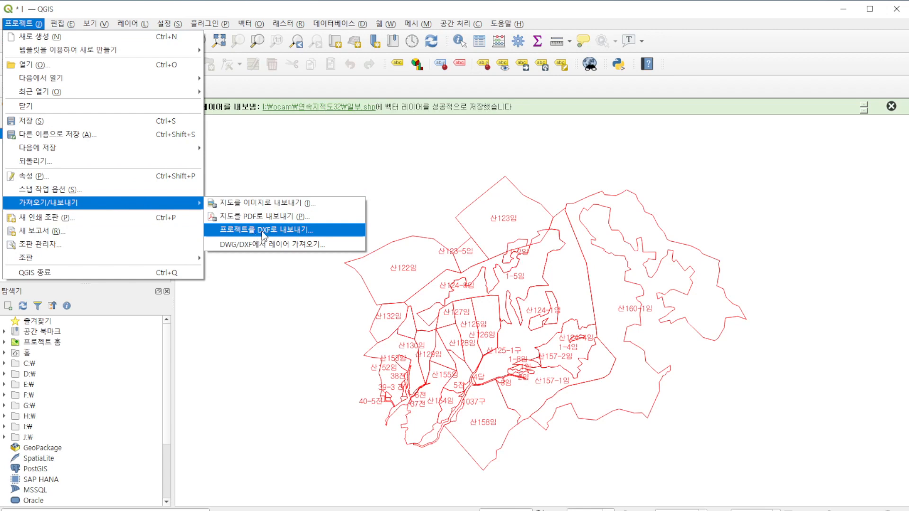
click(294, 230)
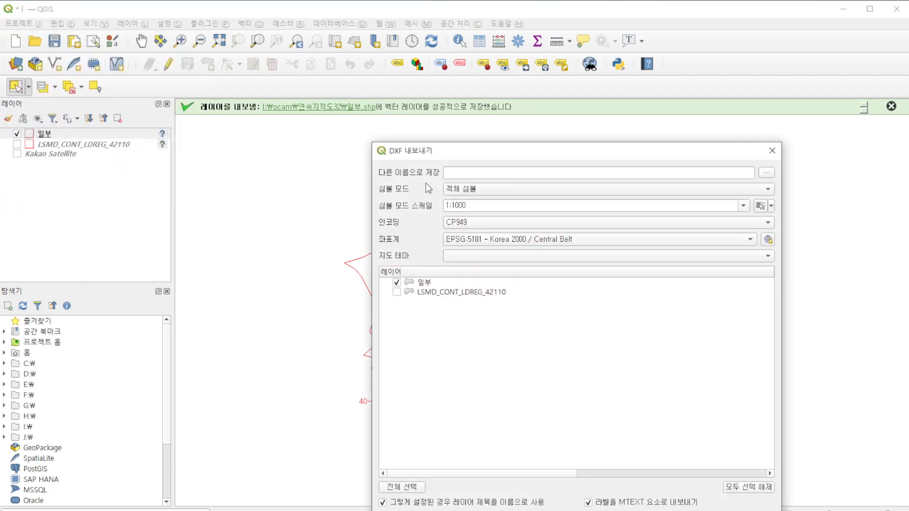
click(766, 173)
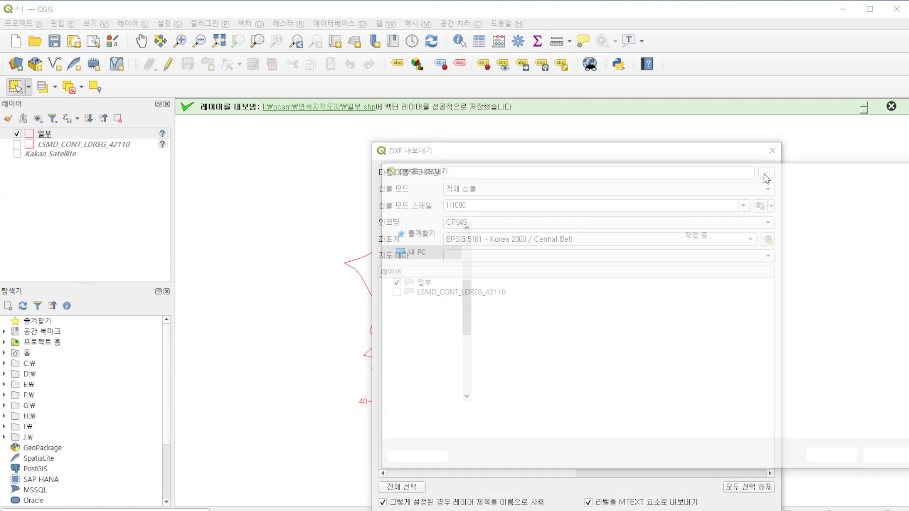
click(549, 190)
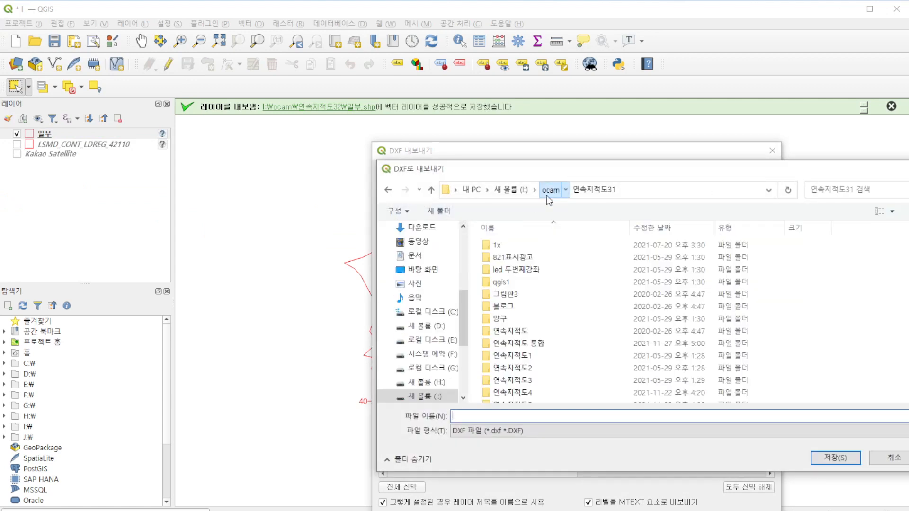
scroll(561, 328, down, 5)
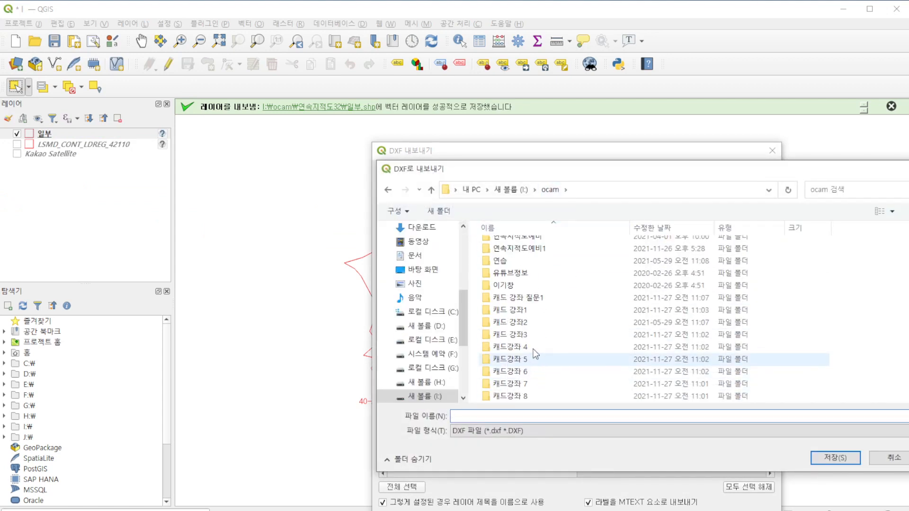
scroll(534, 270, up, 1)
click(534, 258)
double_click(534, 259)
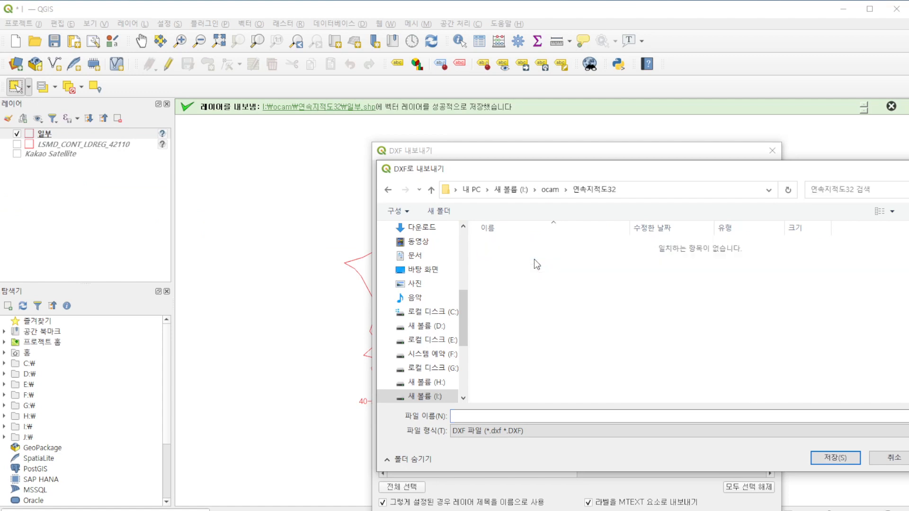
Name the DXF output file 일부분 and accept it as the export destination
click(492, 416)
text(일부분)
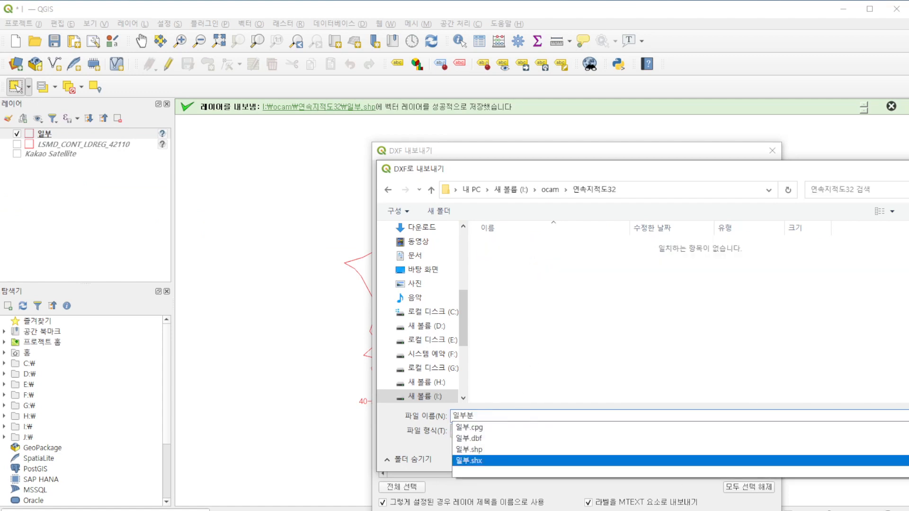
click(509, 414)
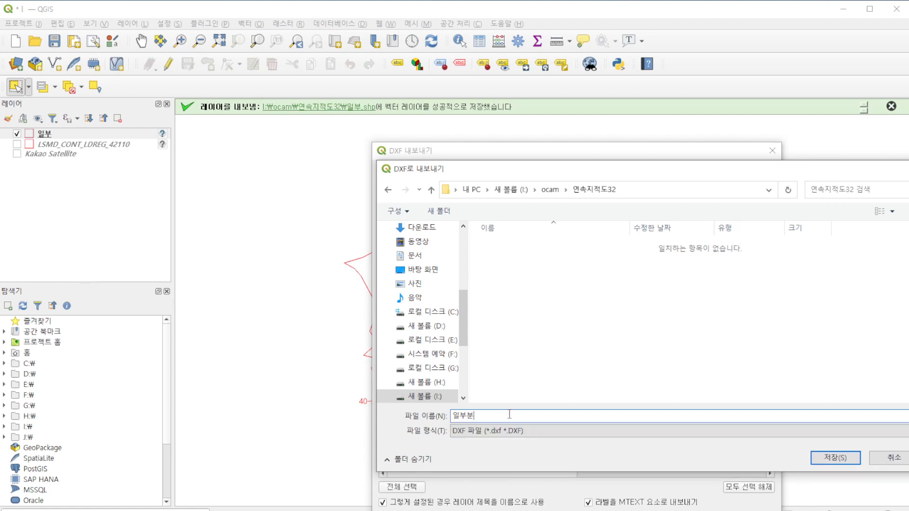
click(828, 458)
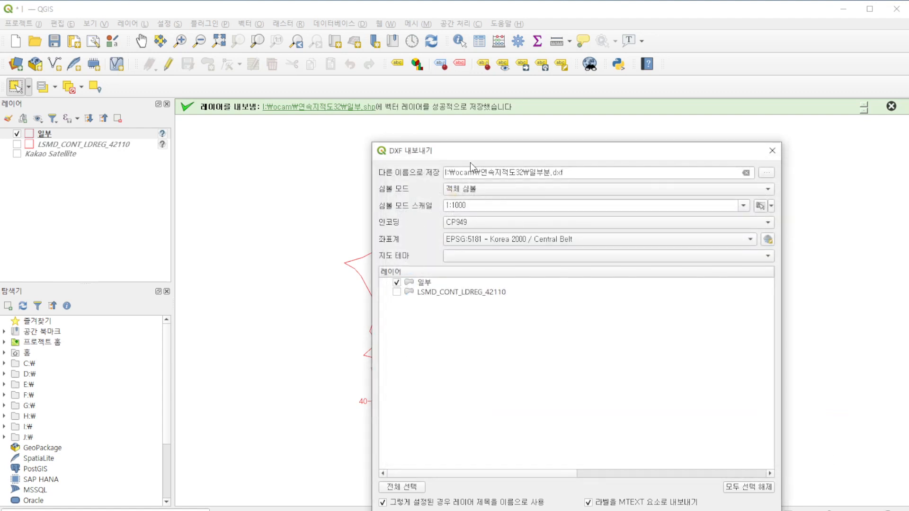
Use the 객체 심볼 symbology mode, check the MTEXT label option, and run the DXF export of the 일부 layer
click(482, 189)
click(492, 189)
mouse_move(571, 510)
mouse_down()
mouse_move(574, 494)
mouse_move(706, 501)
mouse_up()
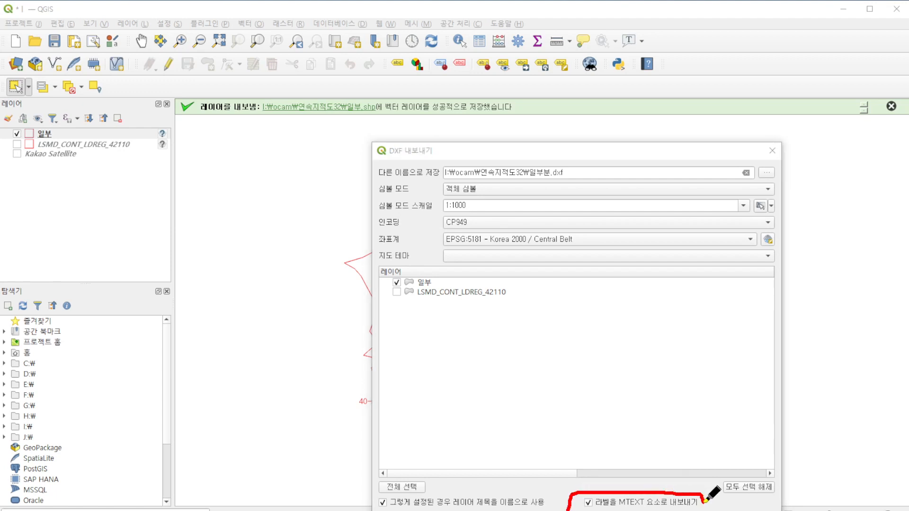
click(587, 502)
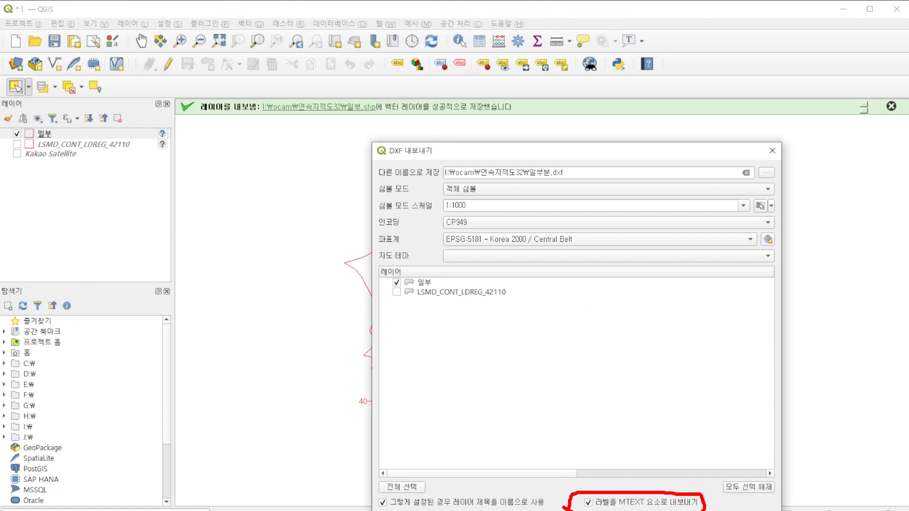
key(Return)
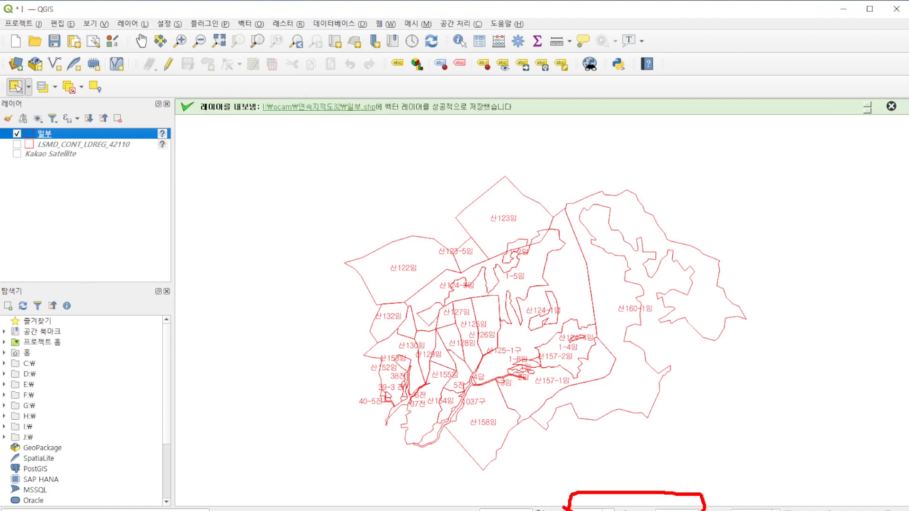
Switch to File Explorer and open the ocam\연속지적도32 folder containing the exported files
key(alt+Tab)
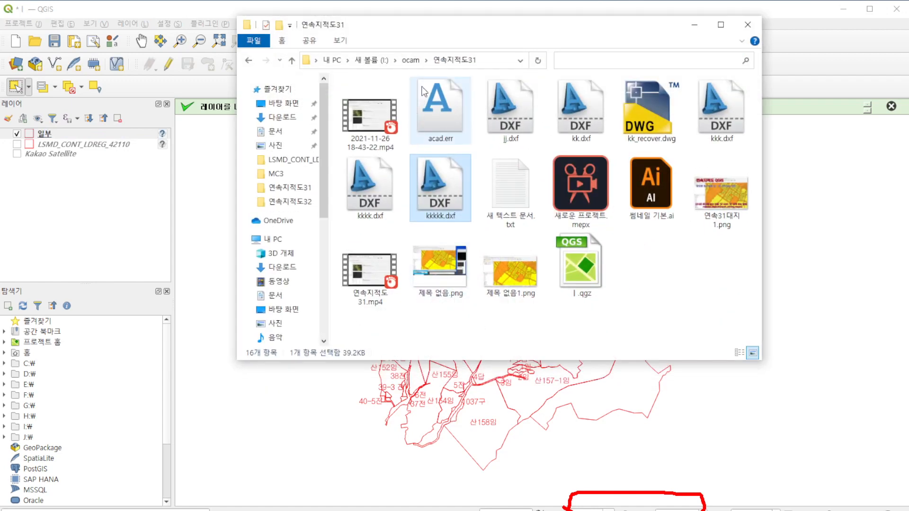
click(413, 61)
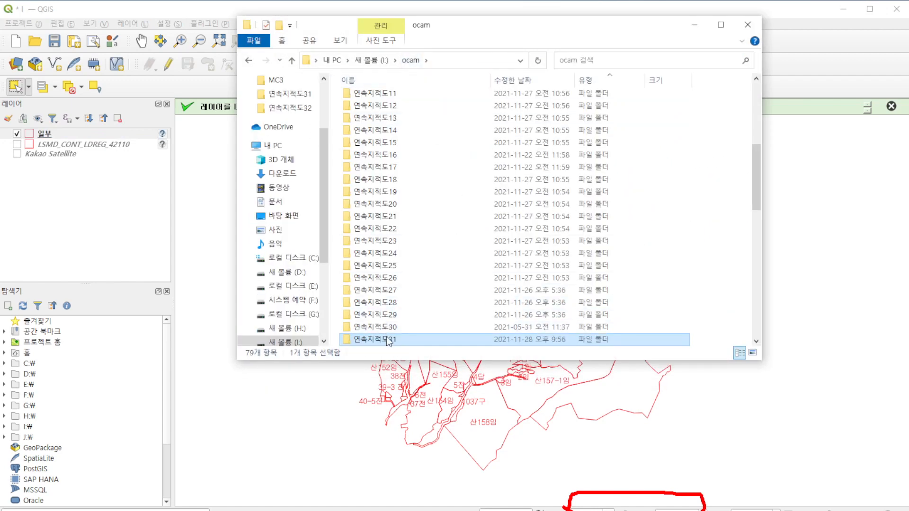
double_click(394, 314)
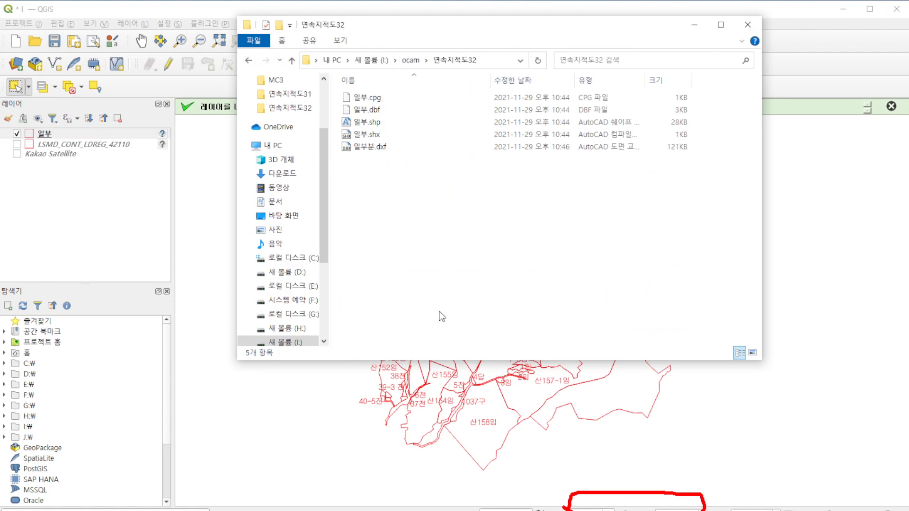
Open 일부분.dxf from the 연속지적도32 folder in AutoCAD and examine the parcel number labels up close
click(394, 149)
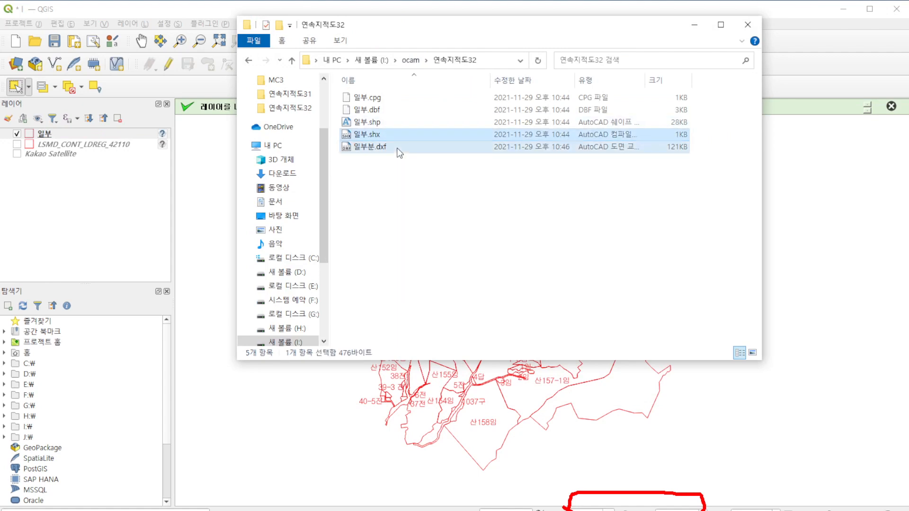
double_click(388, 147)
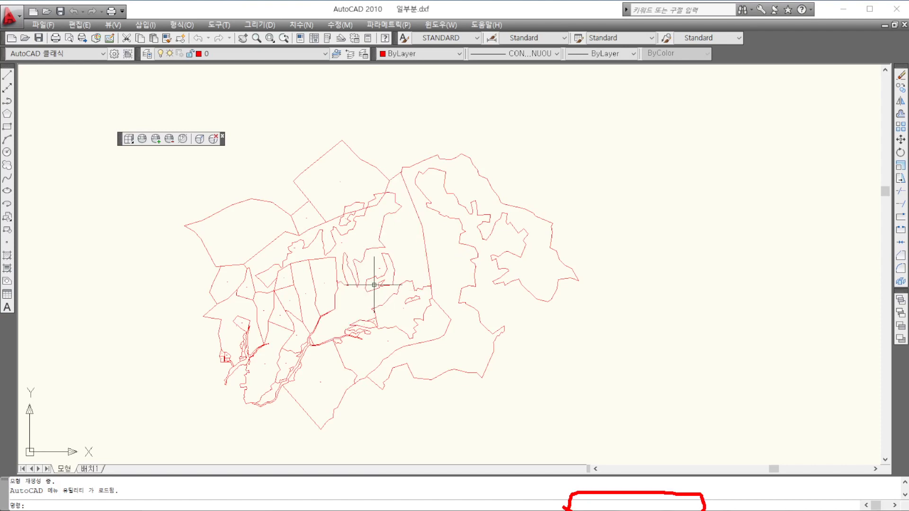
scroll(375, 266, up, 7)
scroll(376, 265, up, 4)
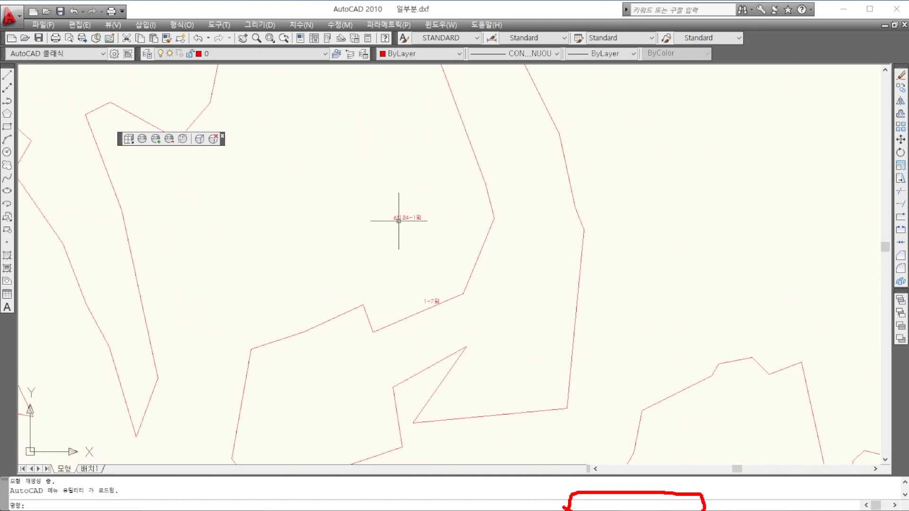
scroll(426, 225, down, 3)
scroll(610, 424, up, 4)
scroll(626, 394, up, 4)
scroll(626, 388, down, 5)
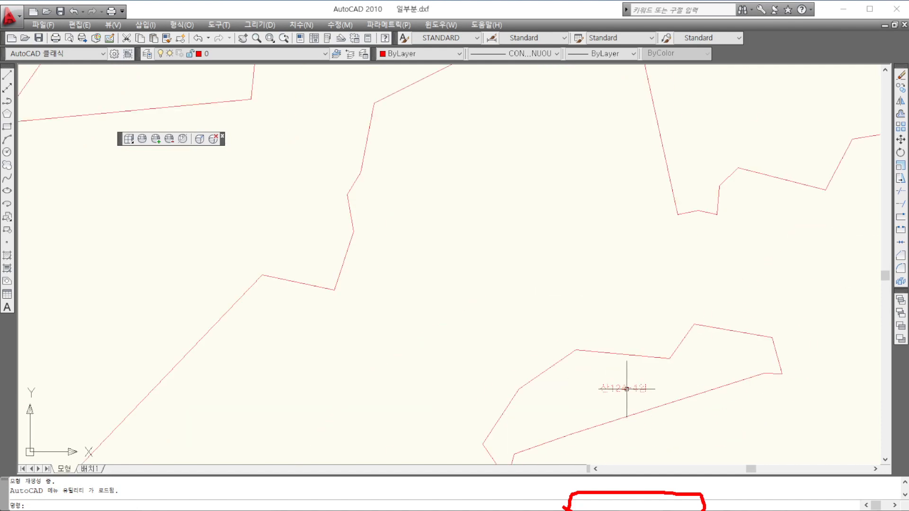
scroll(622, 391, up, 4)
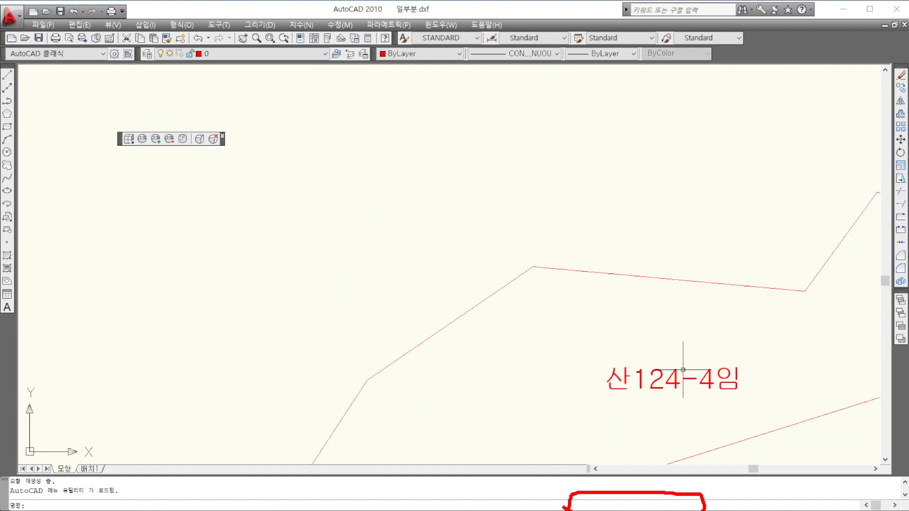
scroll(686, 366, down, 2)
scroll(682, 370, down, 2)
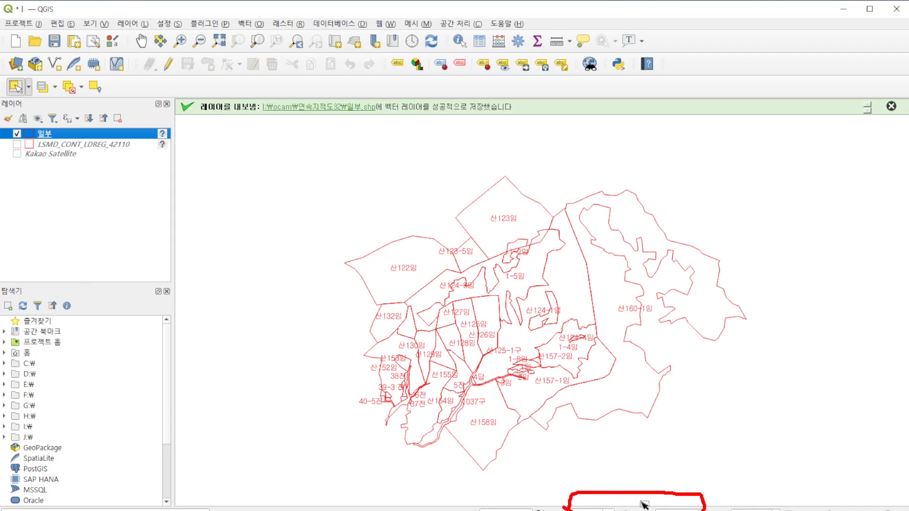
Switch to QGIS, start another DXF export of the project, and turn off exporting labels as MTEXT elements
click(25, 24)
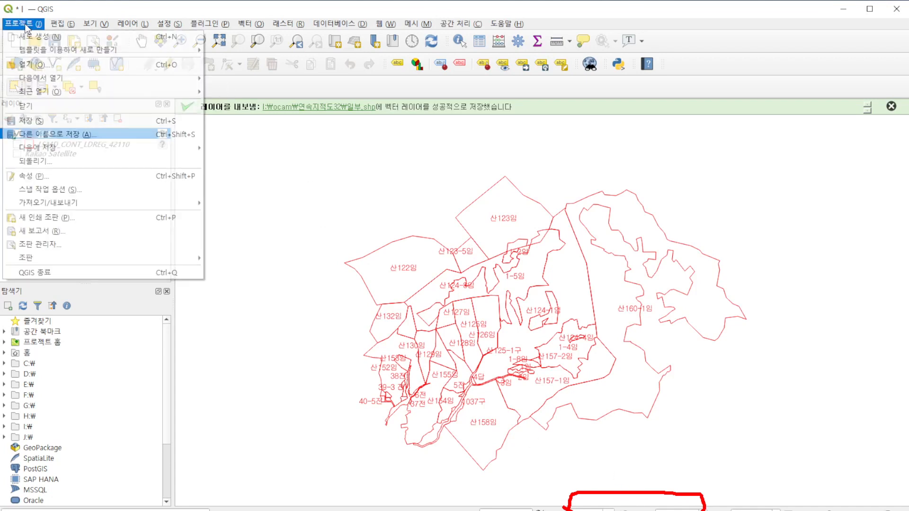
mouse_move(87, 204)
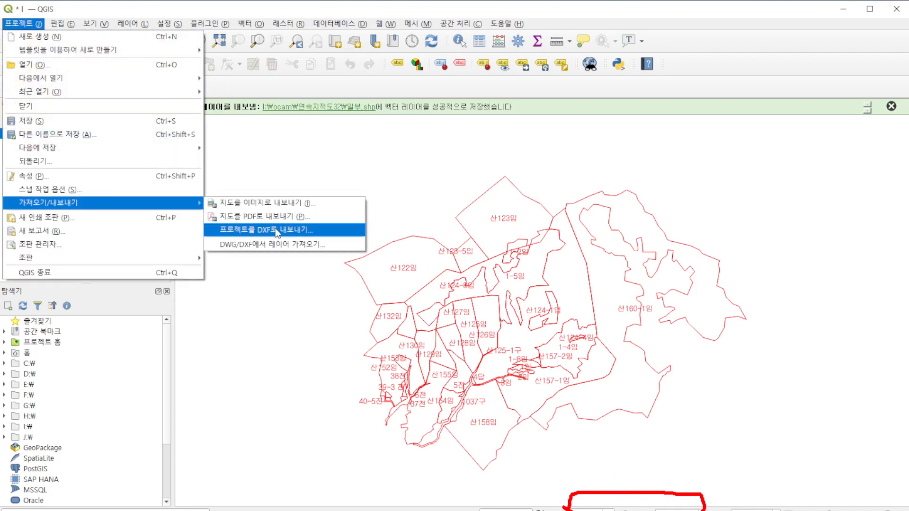
click(277, 232)
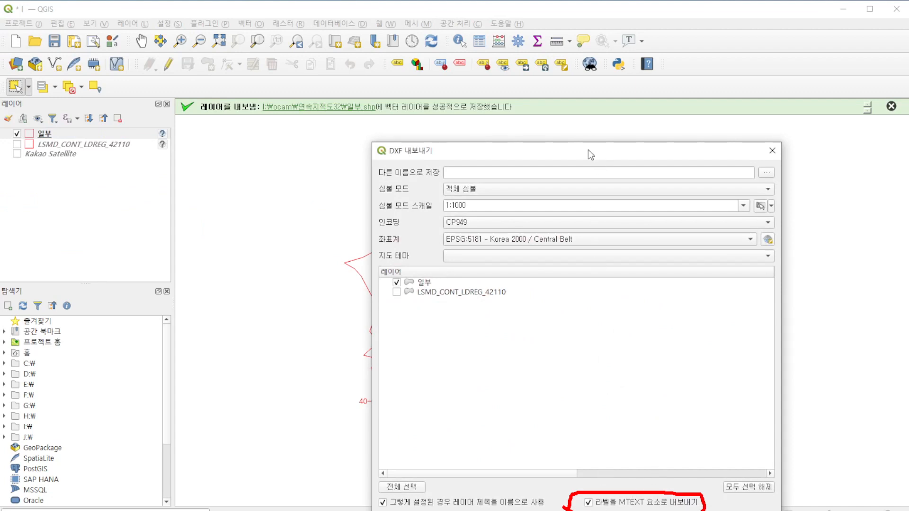
drag(588, 149, 596, 91)
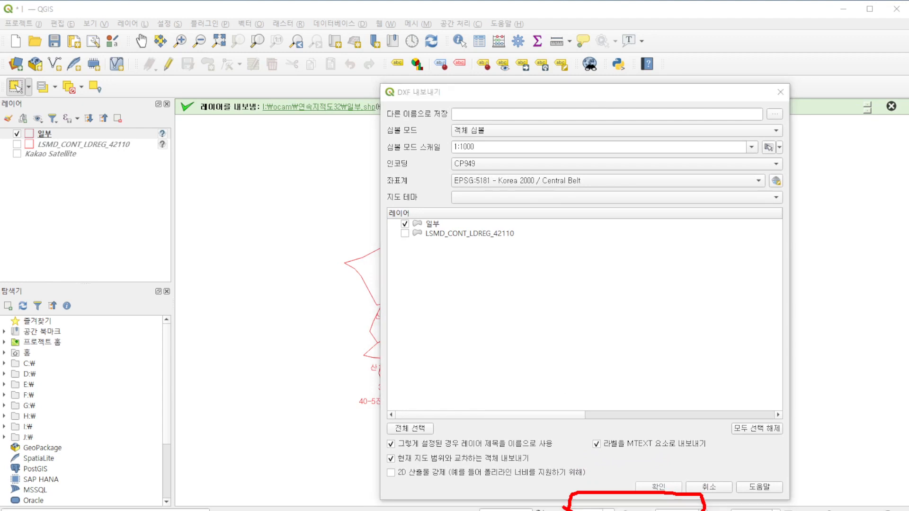
mouse_move(626, 456)
mouse_down()
mouse_move(599, 456)
mouse_move(590, 435)
mouse_move(718, 433)
mouse_move(668, 457)
mouse_move(606, 456)
mouse_up()
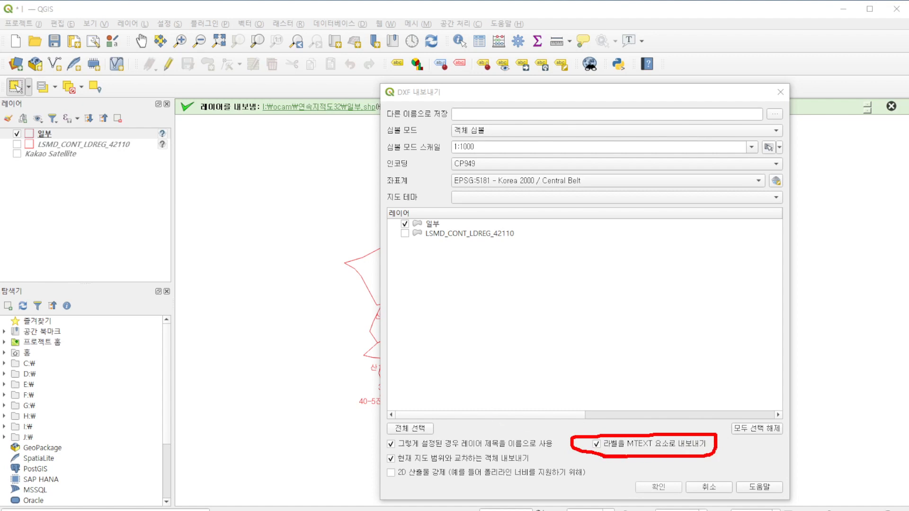
click(596, 444)
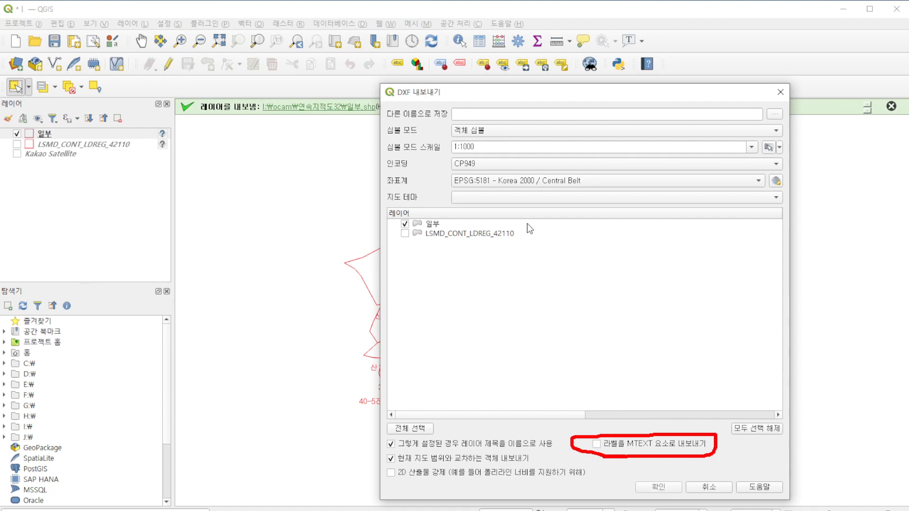
Name the output file 일부분1.dxf in the ocam\연속지적도32 folder and run the DXF export of the 일부 layer
click(771, 115)
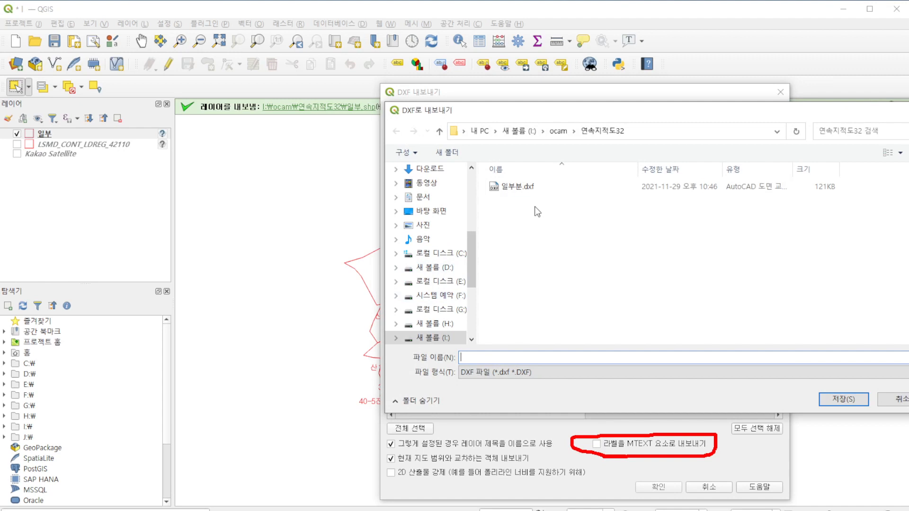
click(524, 192)
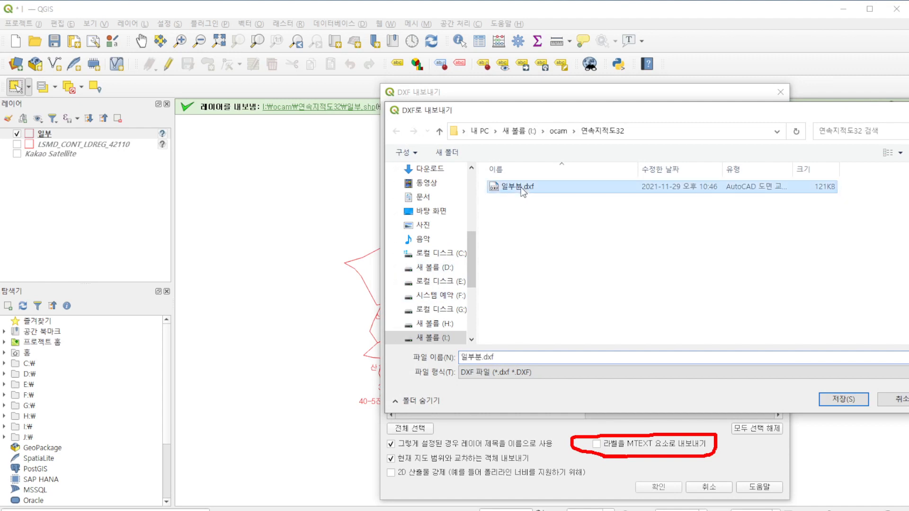
click(481, 356)
click(482, 357)
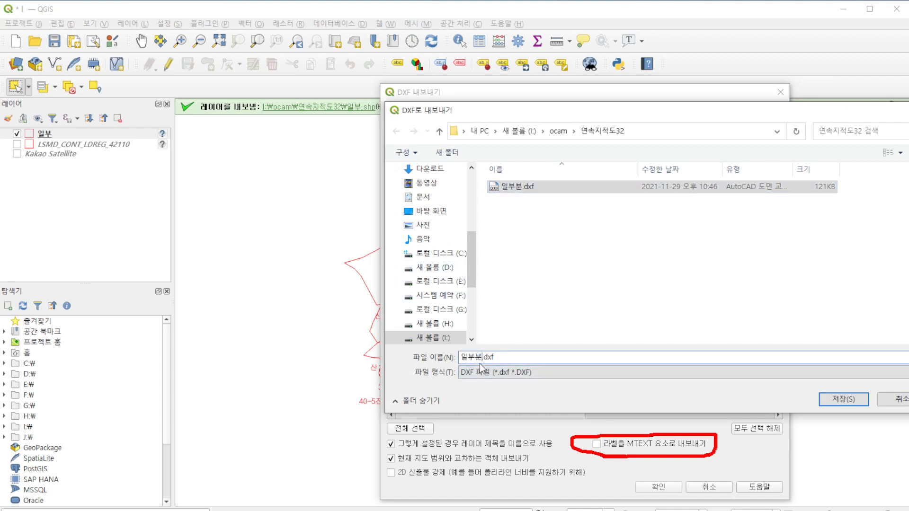
text(1)
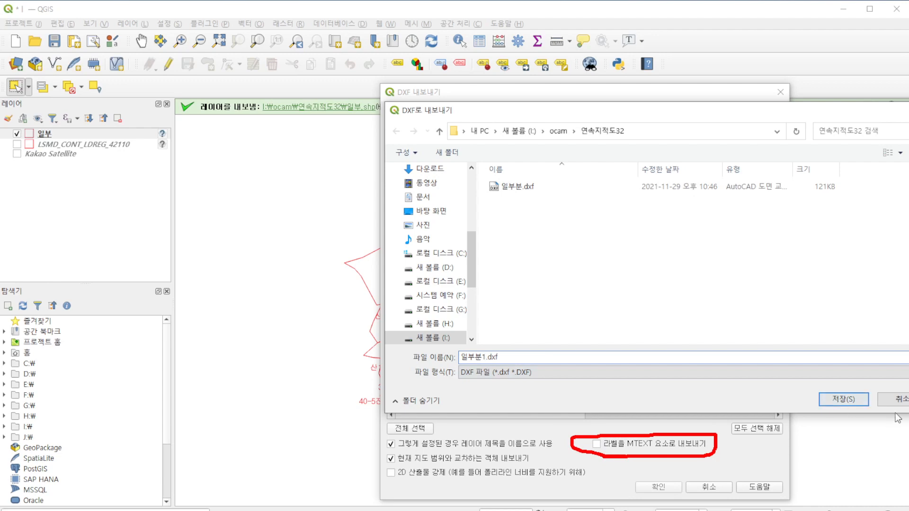
click(843, 400)
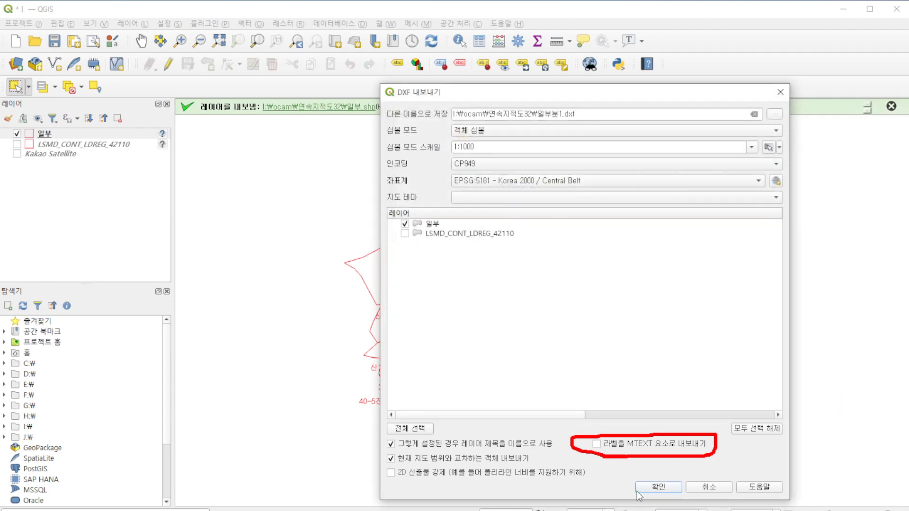
click(678, 492)
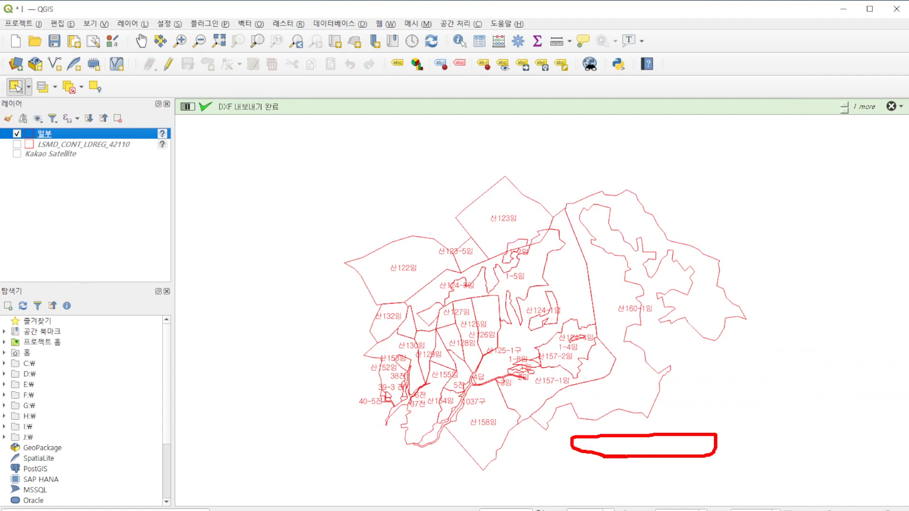
Open 일부분1.dxf from the 연속지적도32 folder in AutoCAD and examine how the parcel labels are displayed
click(430, 510)
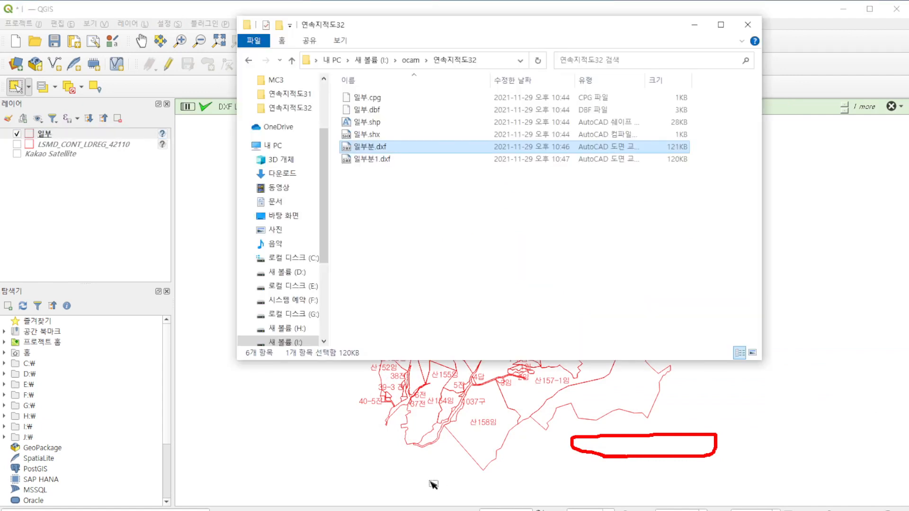
click(386, 161)
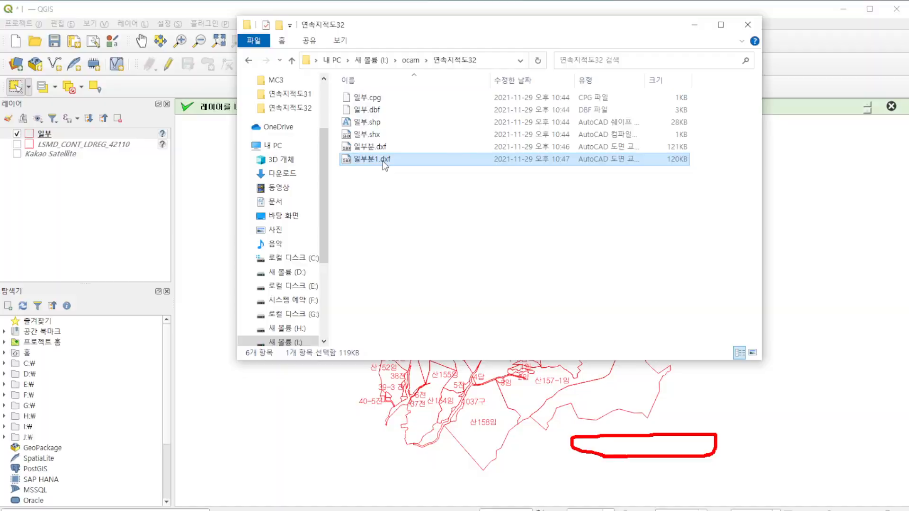
double_click(384, 160)
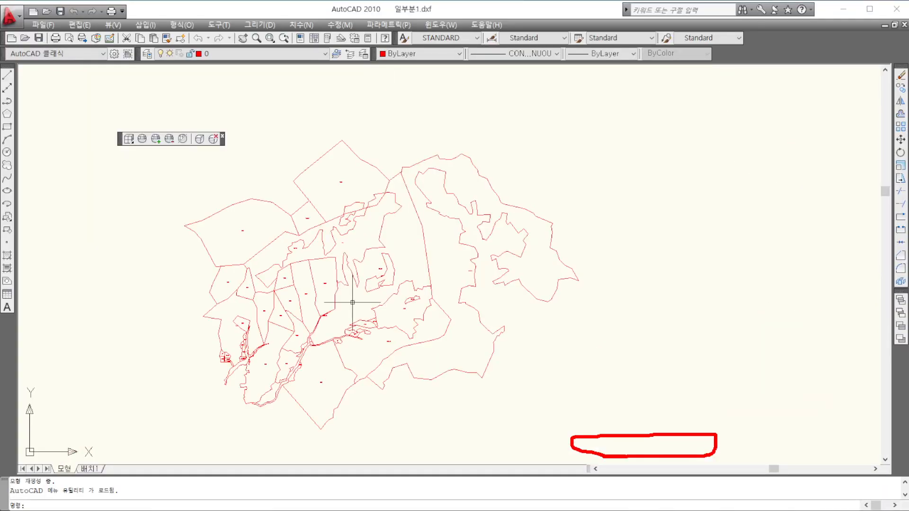
scroll(383, 325, up, 3)
scroll(382, 325, up, 6)
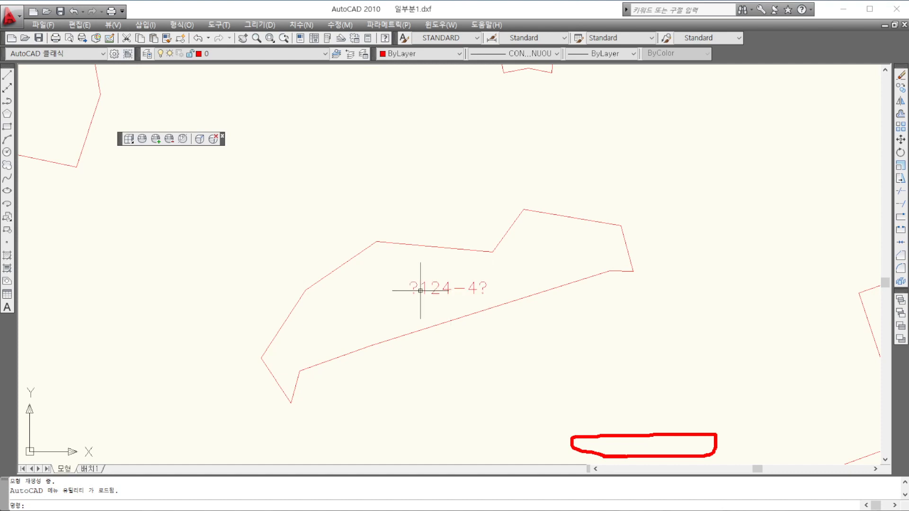
scroll(487, 288, down, 4)
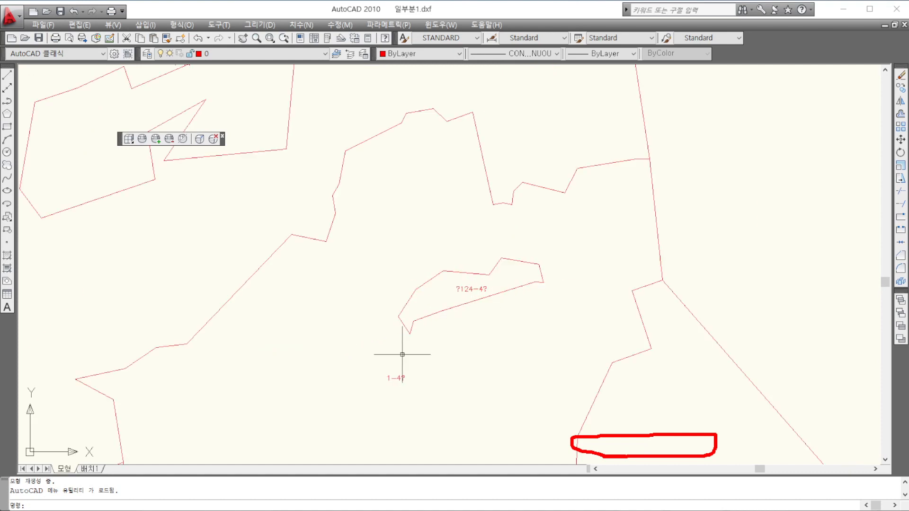
scroll(450, 296, up, 5)
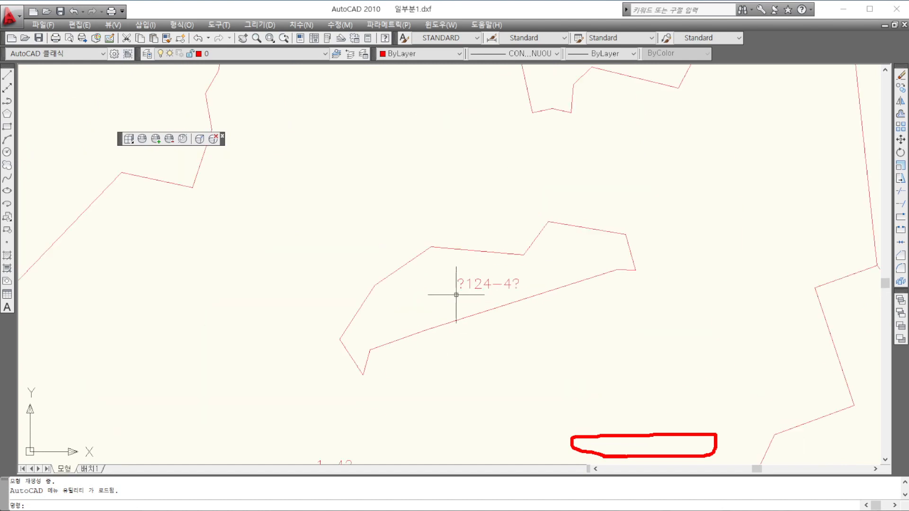
Select the 124-4 parcel label to inspect its text content, layer and style properties
click(491, 280)
scroll(516, 280, down, 2)
scroll(500, 278, down, 3)
scroll(365, 247, up, 3)
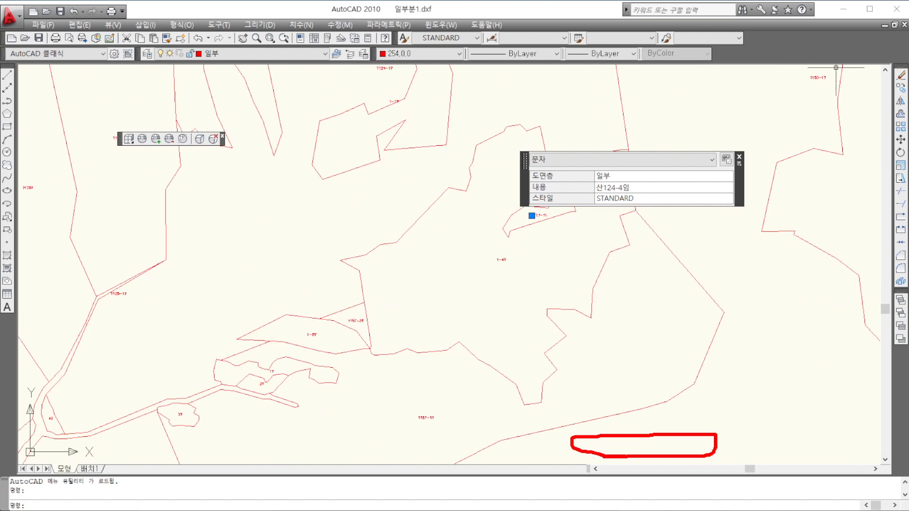
Close the 일부분1.dxf drawing and switch to QGIS
click(904, 25)
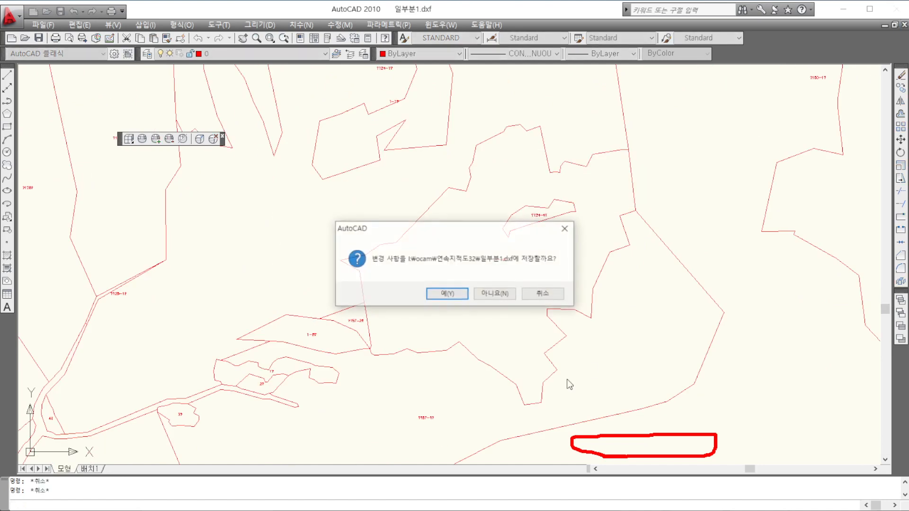
click(590, 294)
click(497, 510)
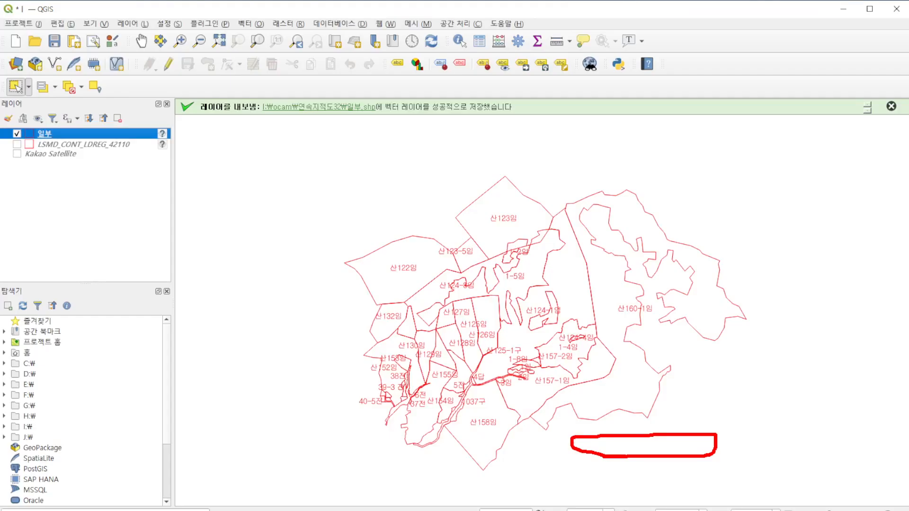
Start a new DXF export of the project and turn on exporting labels as MTEXT elements
click(24, 26)
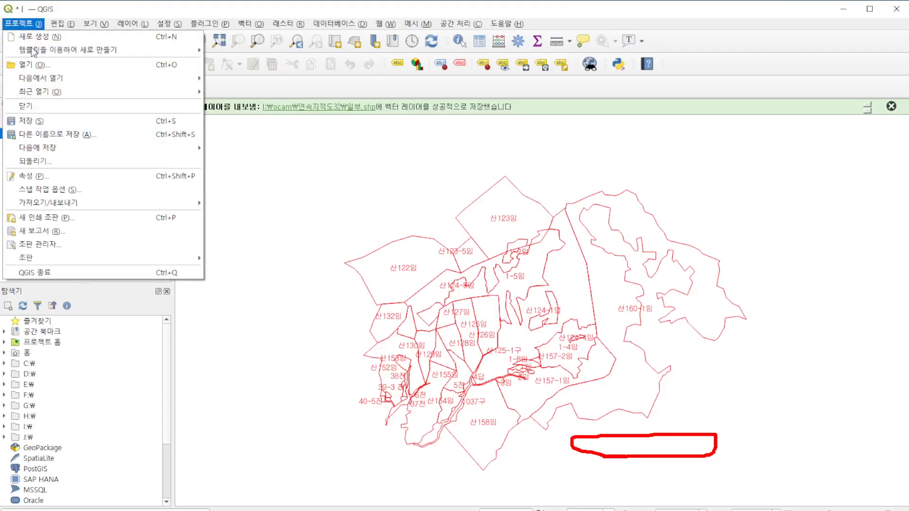
mouse_move(75, 209)
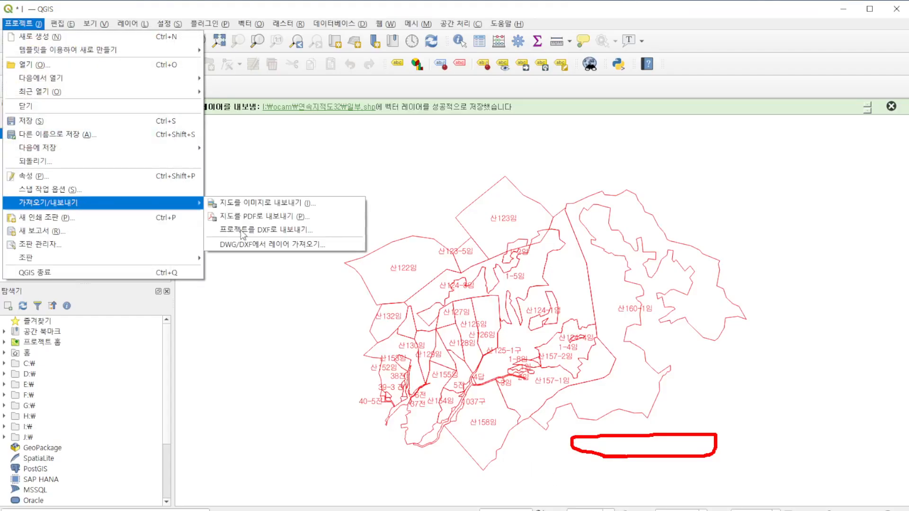
click(289, 230)
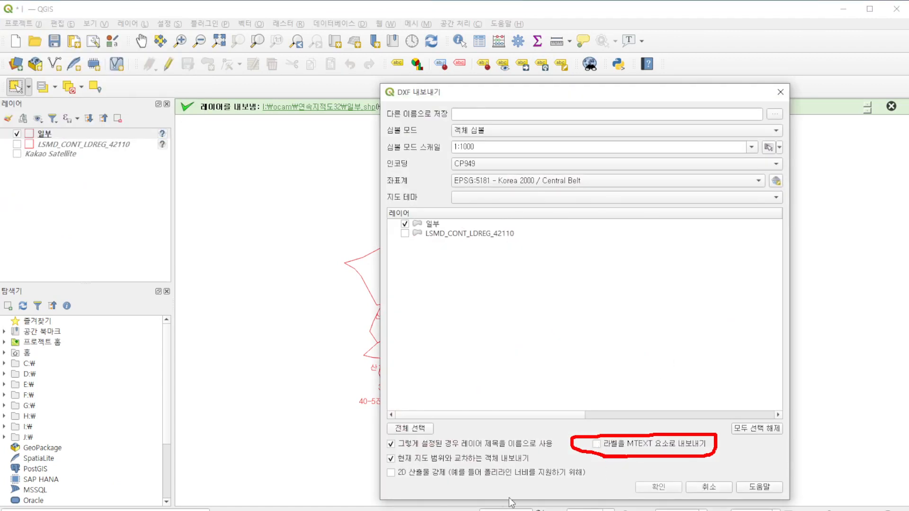
click(597, 447)
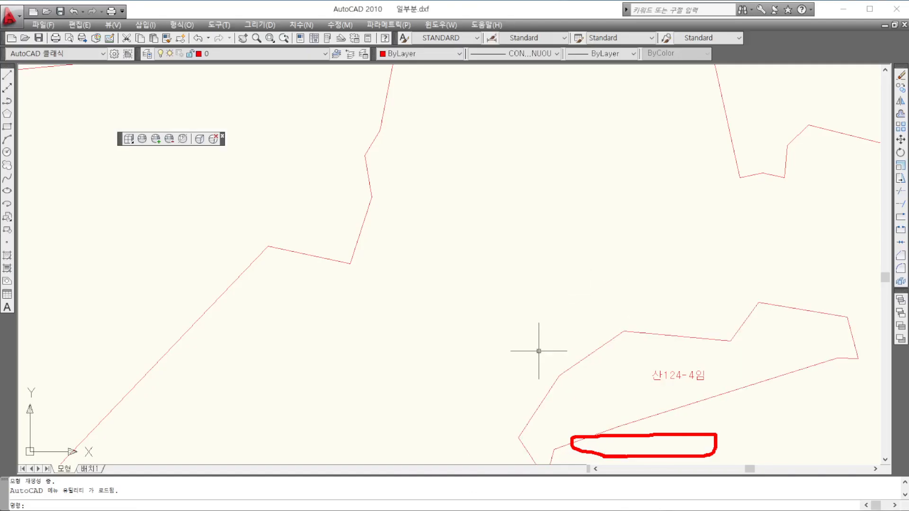
Examine the parcel boundaries and labels across the whole 일부분.dxf drawing in AutoCAD
scroll(525, 282, down, 4)
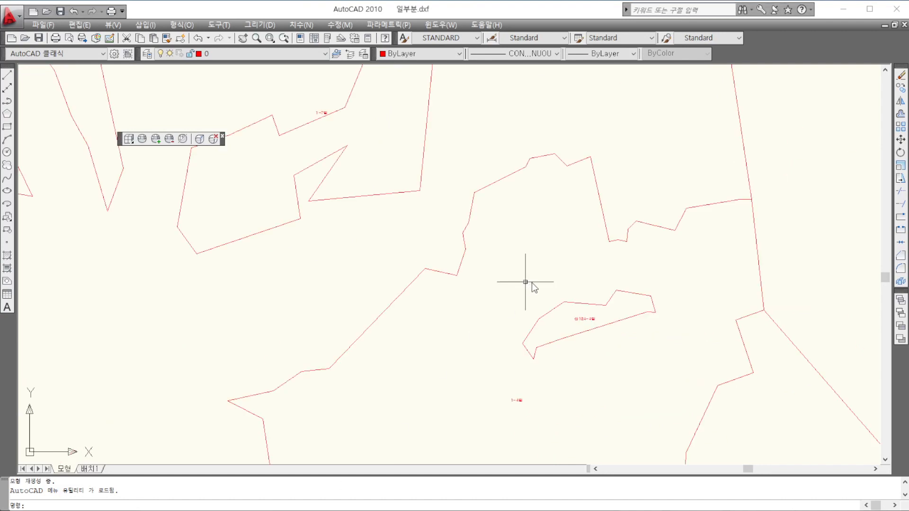
scroll(545, 332, up, 2)
scroll(601, 322, down, 6)
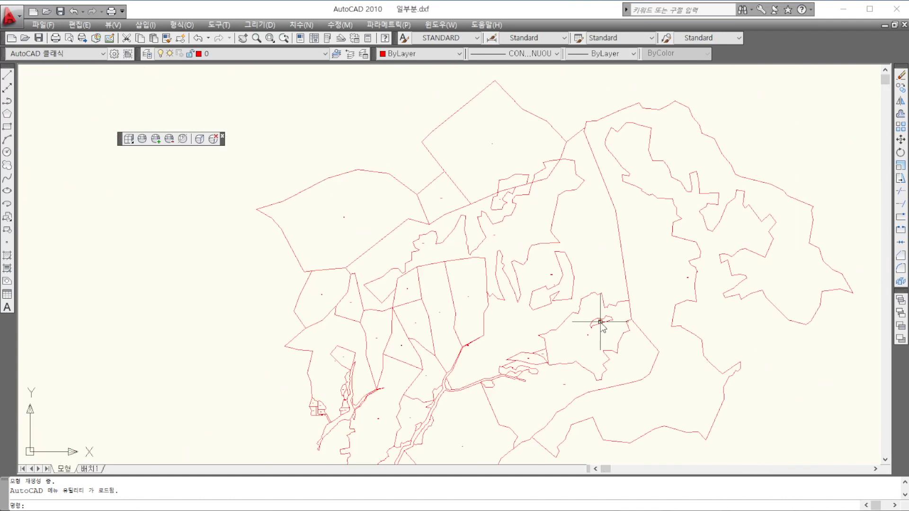
scroll(582, 348, down, 2)
scroll(582, 400, up, 1)
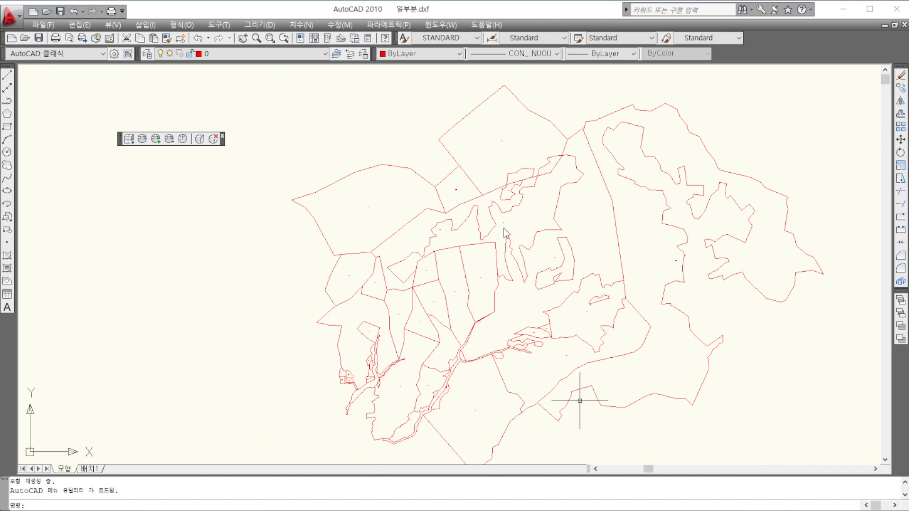
scroll(434, 172, up, 1)
scroll(468, 192, up, 2)
scroll(477, 203, down, 4)
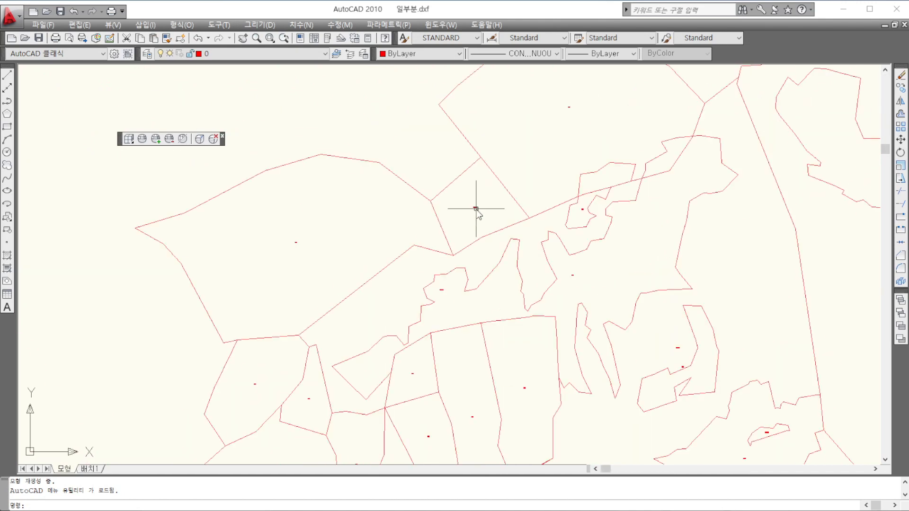
Examine the text of the 산160-1임 parcel label up close and compare its size with the whole parcel drawing
scroll(590, 253, up, 2)
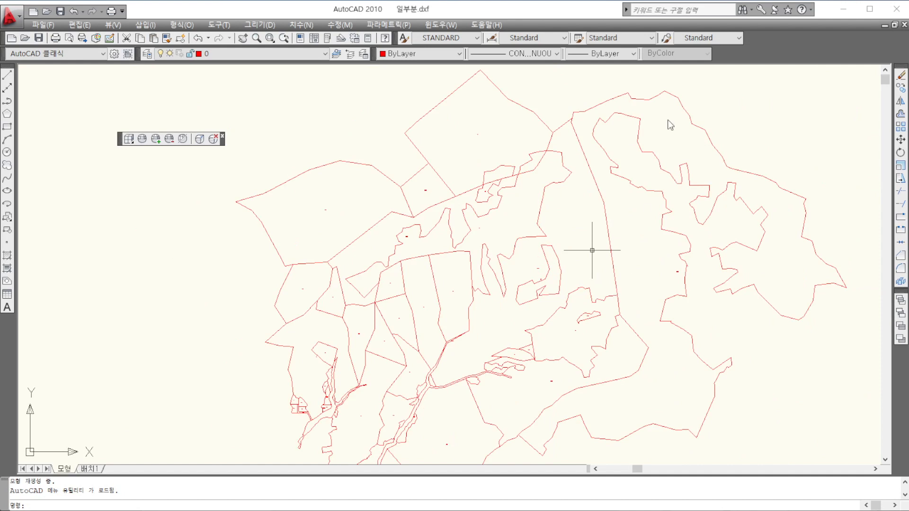
scroll(723, 189, down, 2)
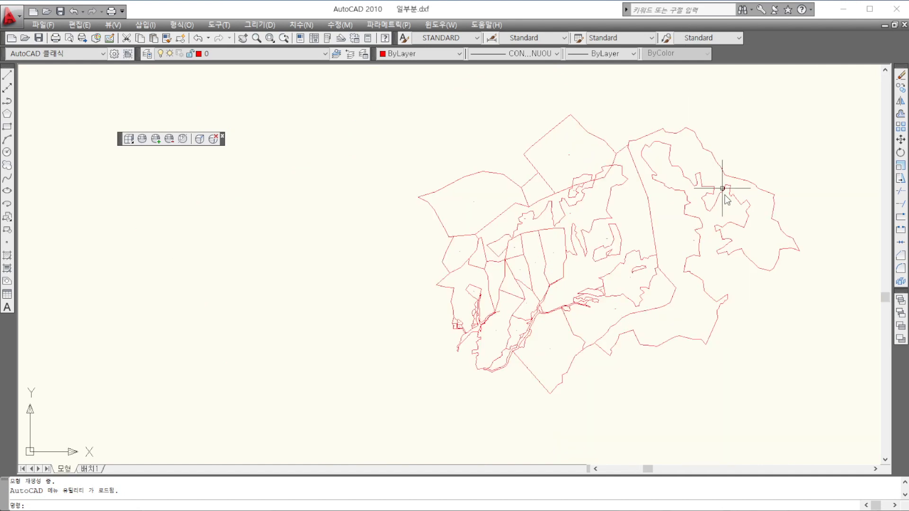
scroll(751, 220, up, 2)
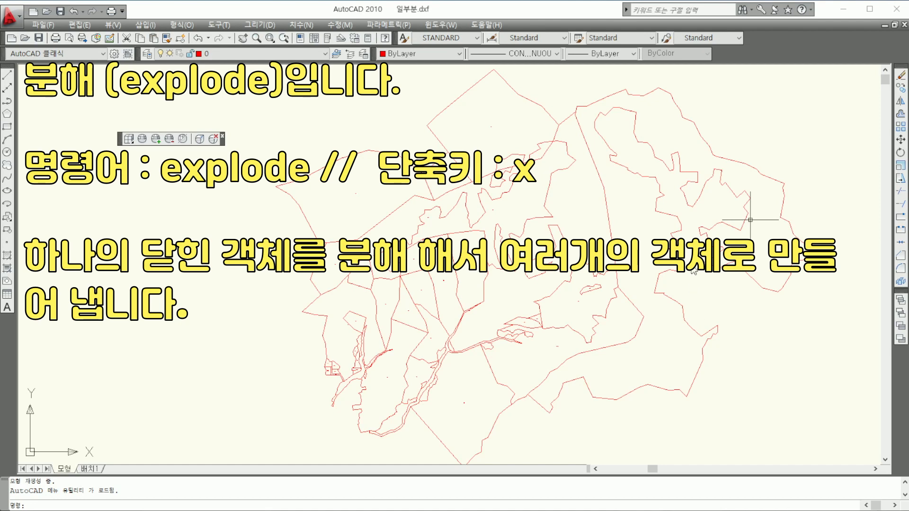
scroll(750, 220, up, 5)
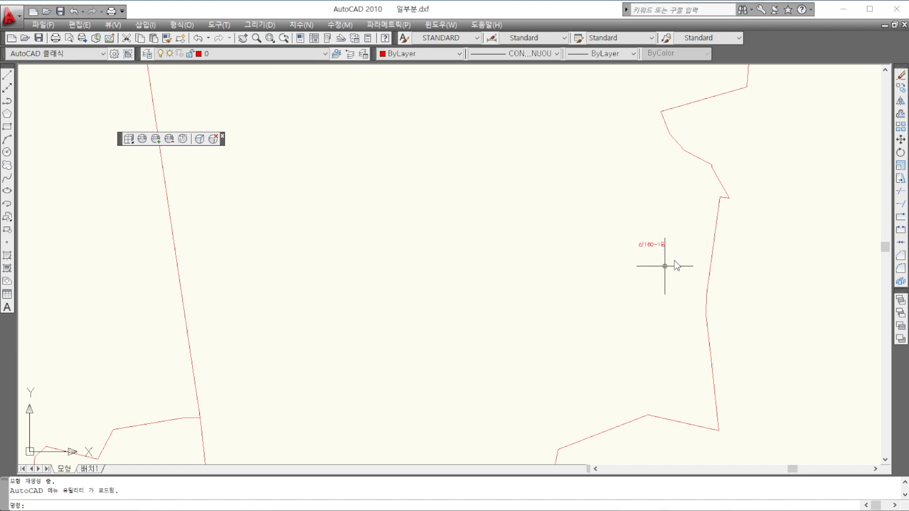
scroll(672, 251, down, 5)
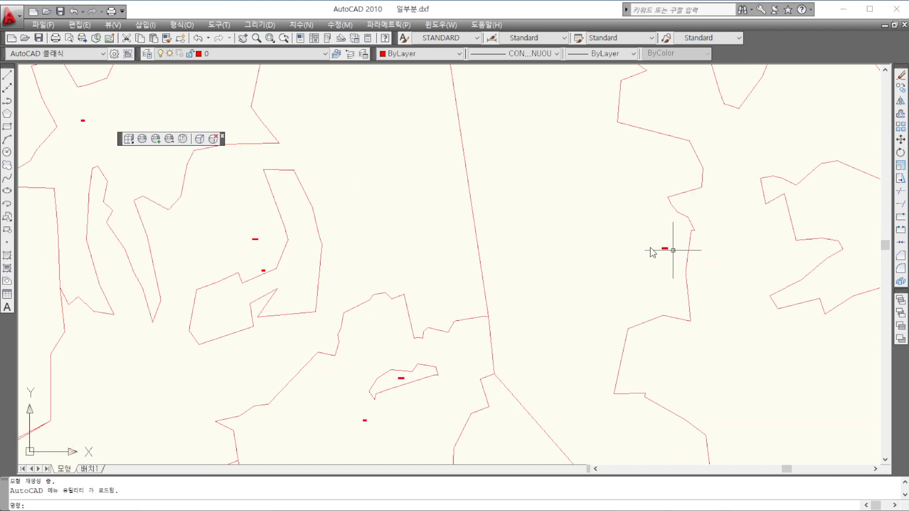
scroll(653, 249, down, 5)
scroll(650, 247, down, 2)
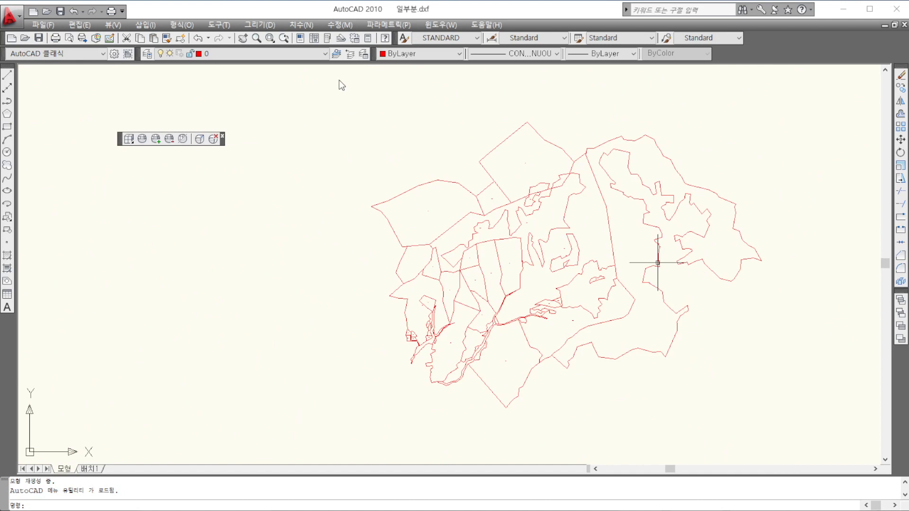
Select all objects in the drawing with a window and show the properties of only the multiline text among them
click(349, 97)
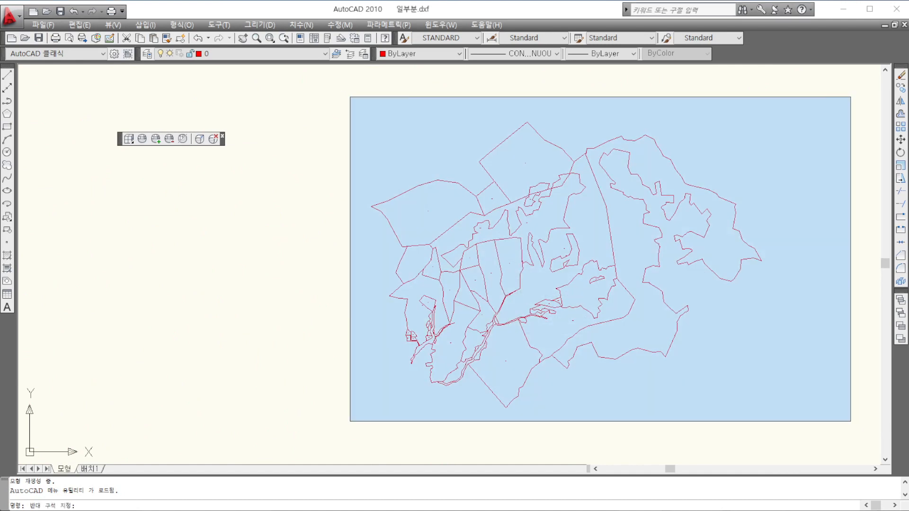
click(850, 425)
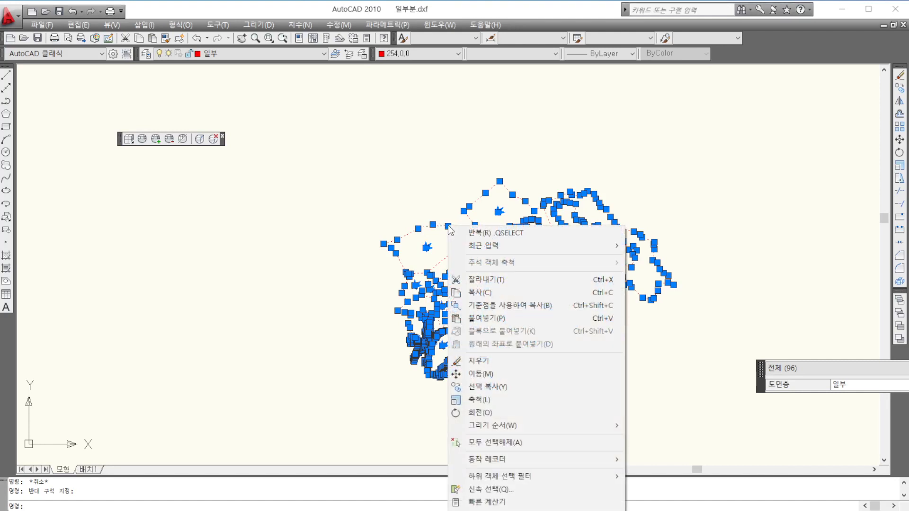
right_click(501, 182)
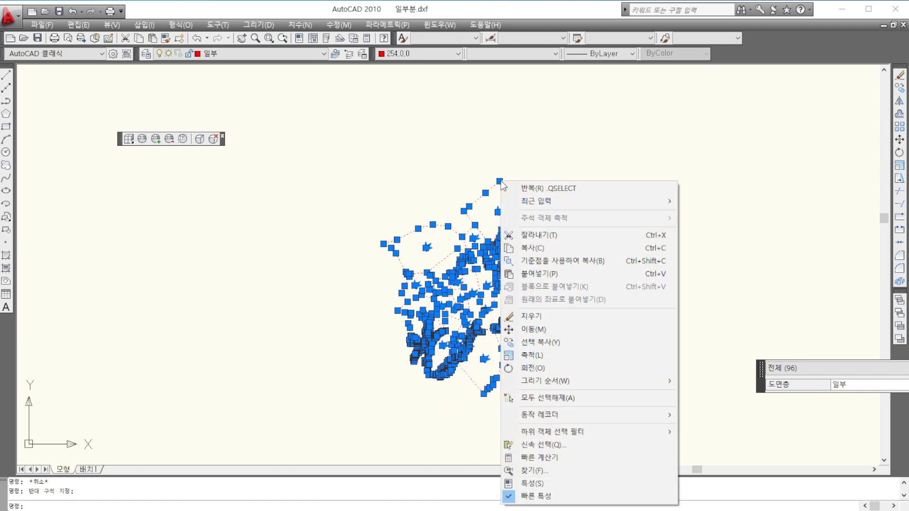
click(540, 483)
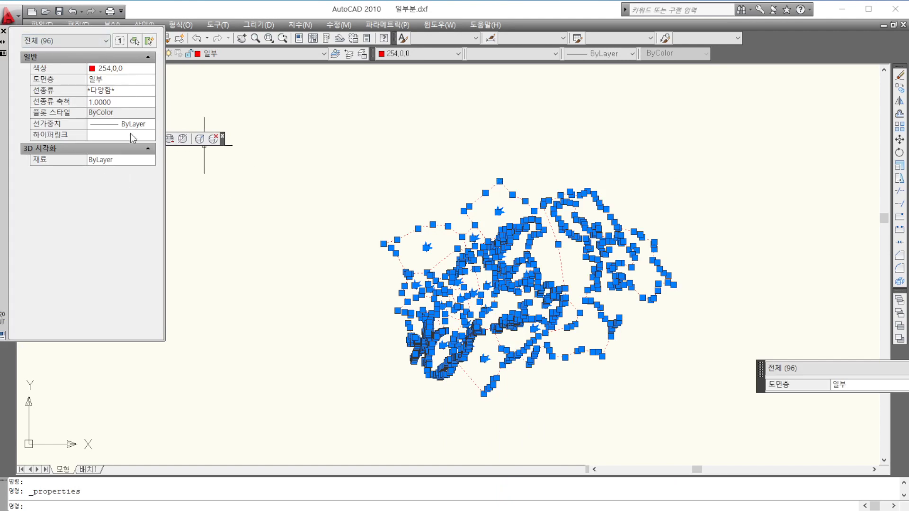
click(106, 41)
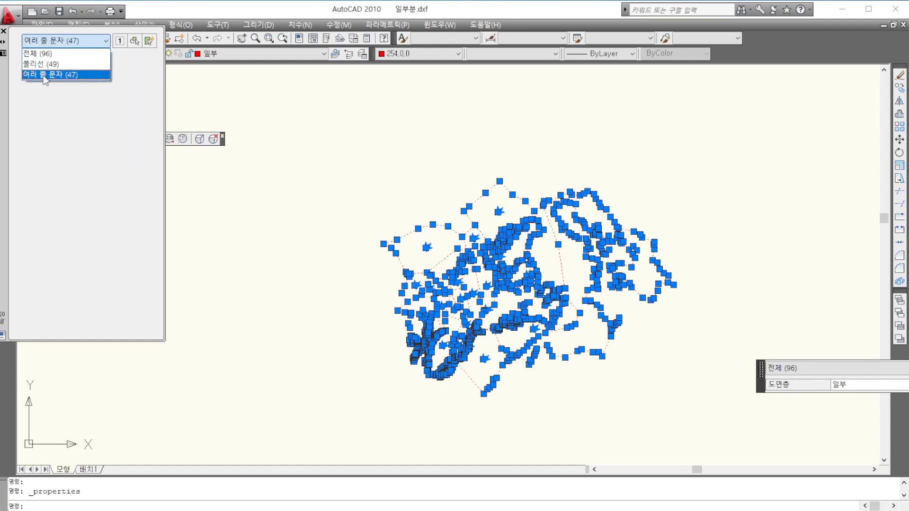
click(44, 74)
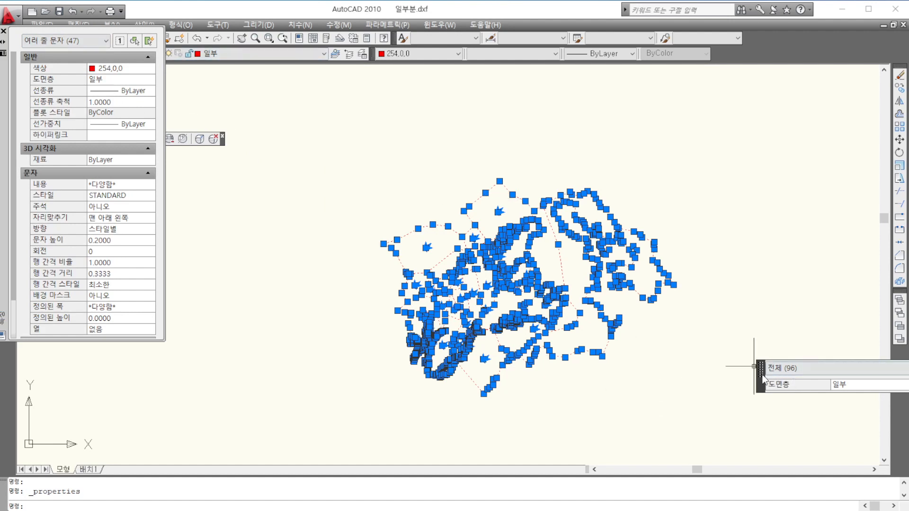
drag(761, 377, 589, 430)
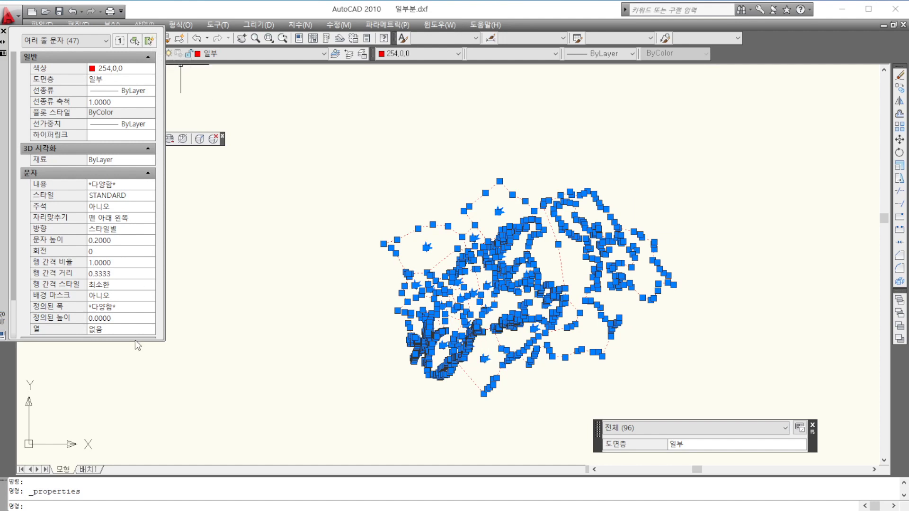
mouse_move(137, 53)
mouse_down()
mouse_move(149, 24)
mouse_move(156, 59)
mouse_up()
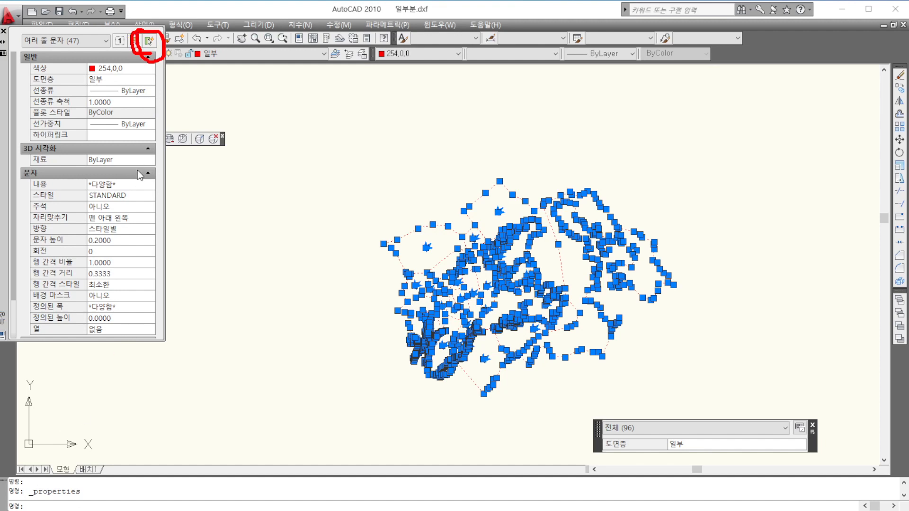
Quick-select every multiline text object (여러 줄 문자) in the entire drawing (전체 도면), using the select-all operator (모두 선택)
click(150, 42)
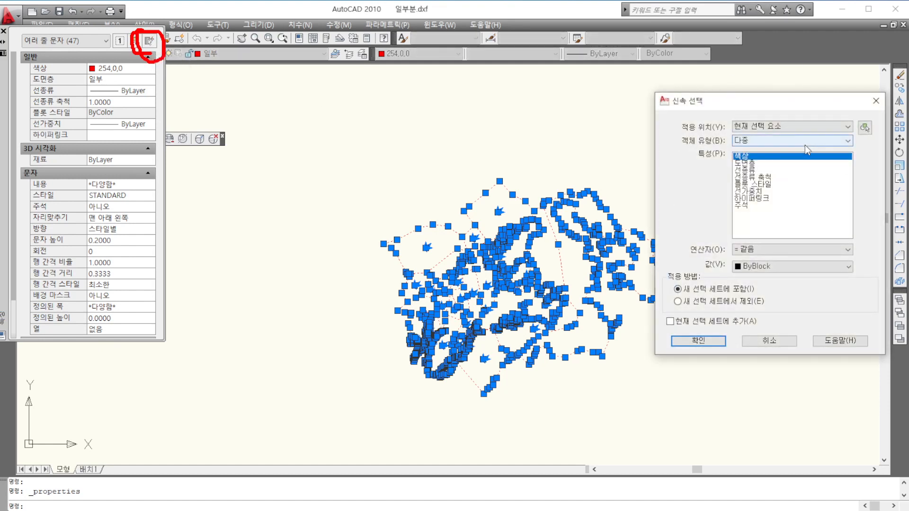
click(779, 127)
click(767, 140)
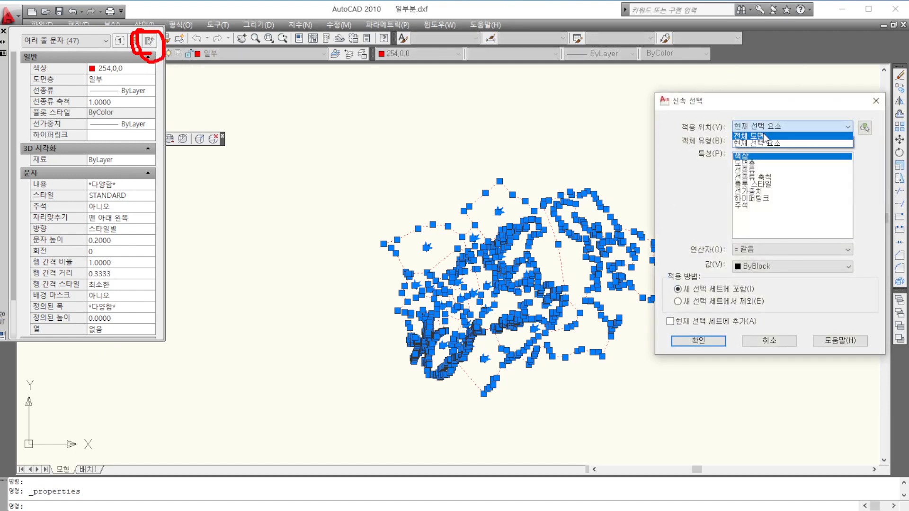
click(763, 140)
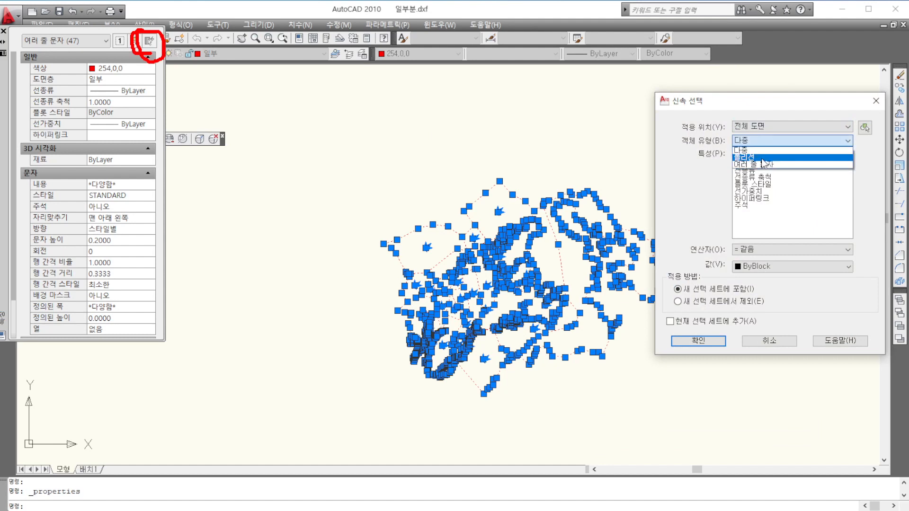
click(763, 164)
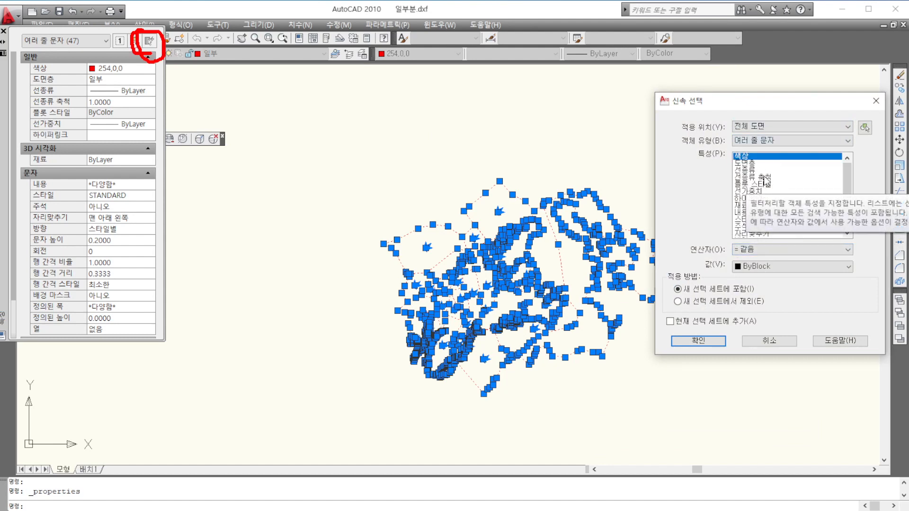
click(763, 248)
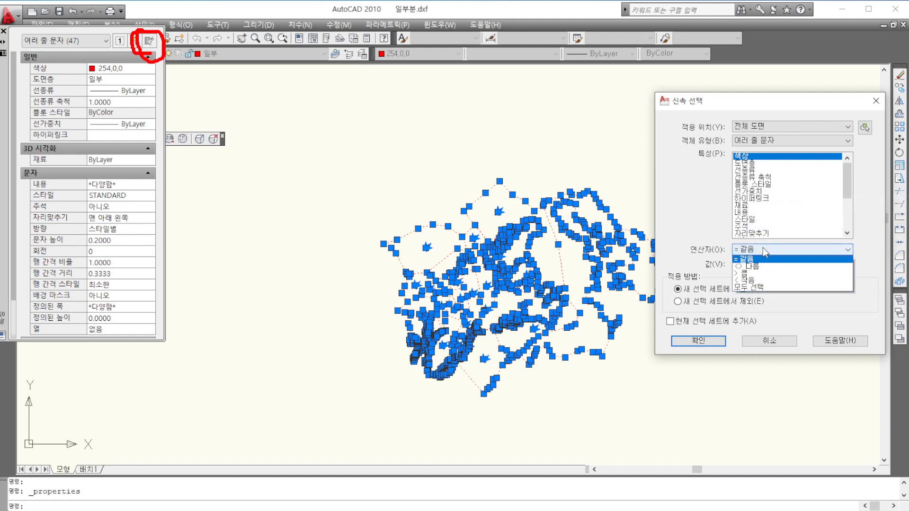
click(753, 287)
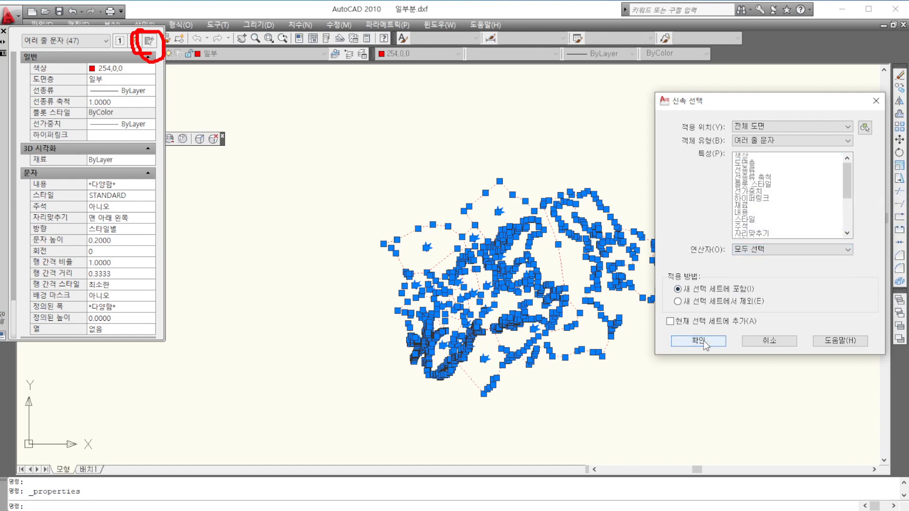
click(703, 340)
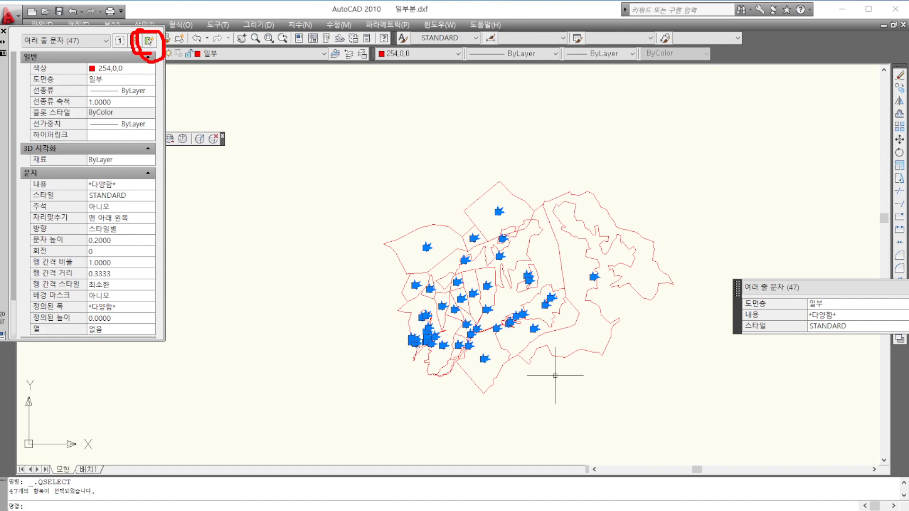
Set the text height of all selected multiline parcel labels to 10
scroll(497, 348, up, 3)
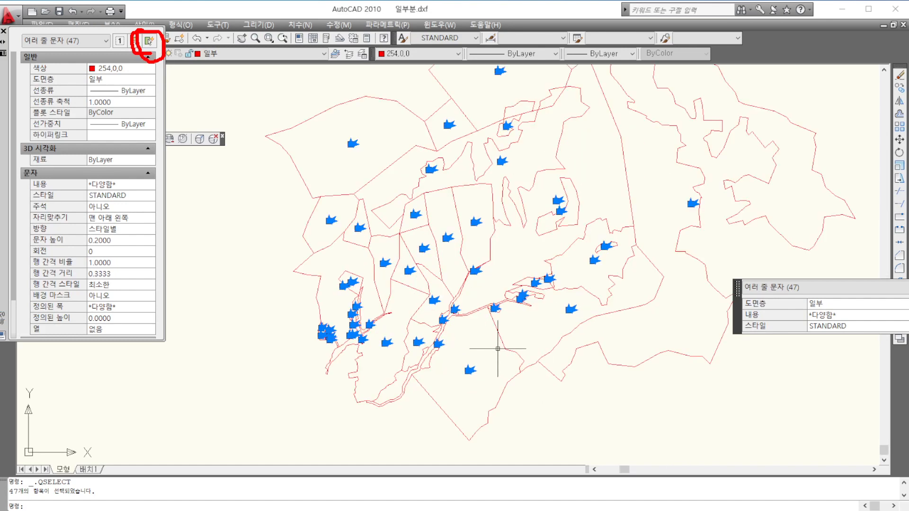
scroll(552, 266, up, 2)
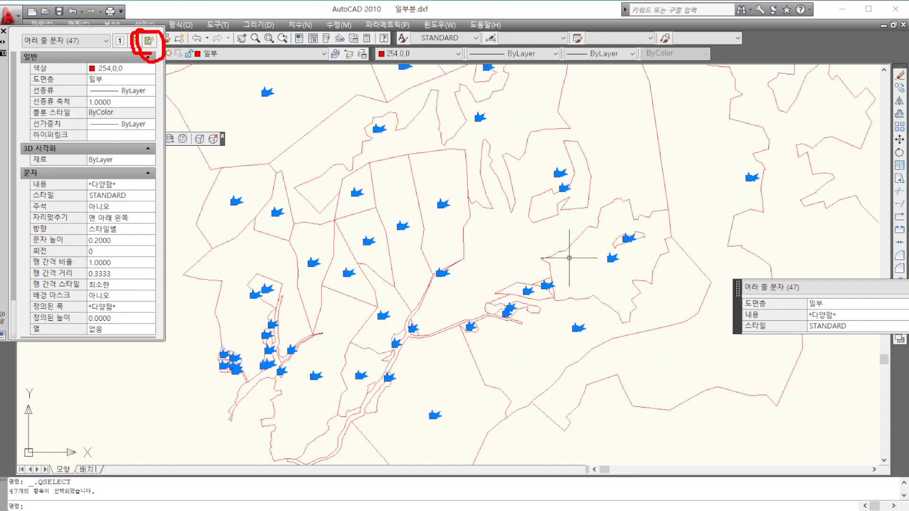
scroll(585, 232, up, 3)
scroll(585, 227, down, 3)
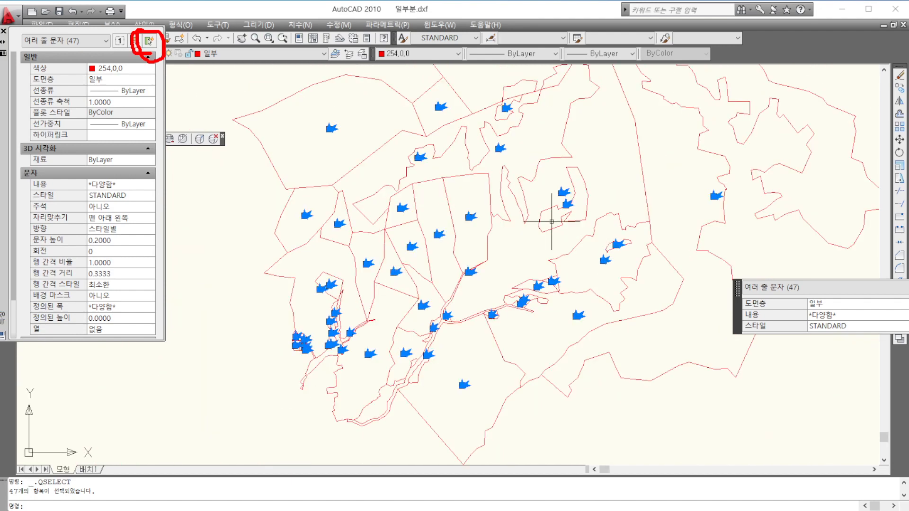
scroll(451, 211, up, 4)
scroll(511, 195, up, 2)
scroll(510, 195, up, 8)
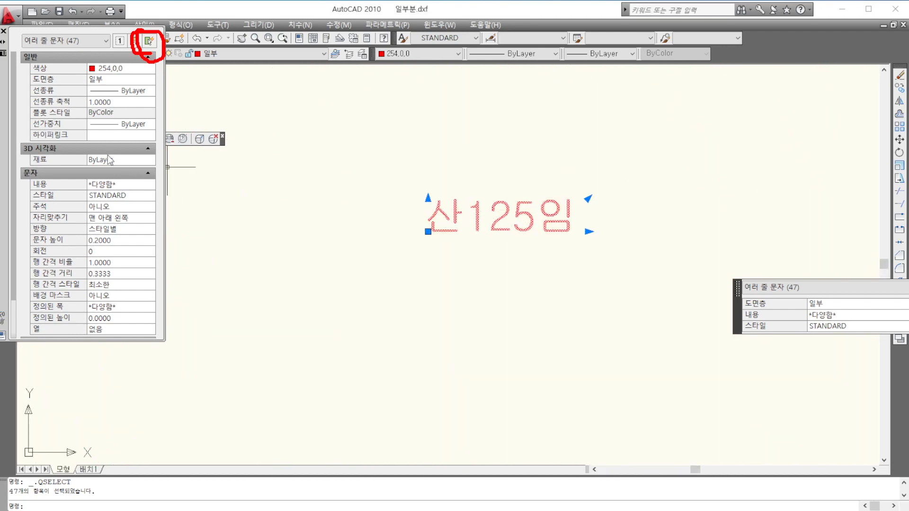
click(120, 240)
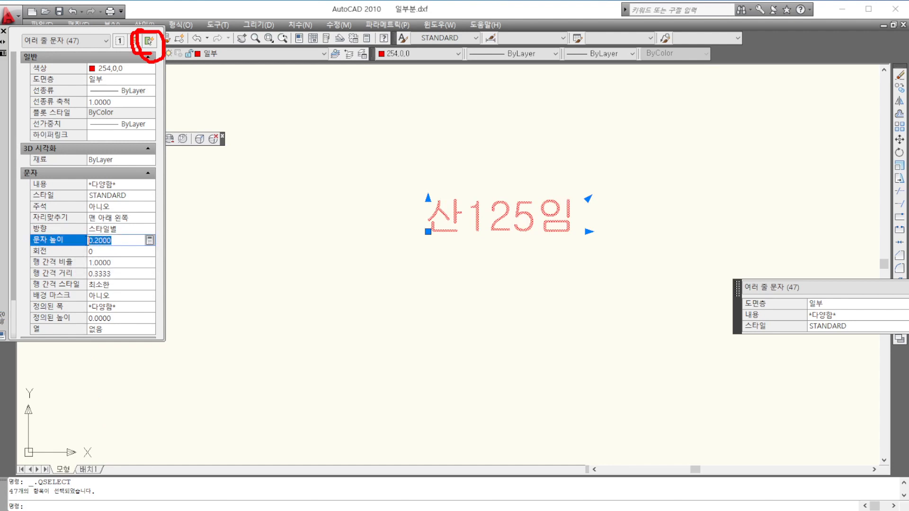
text(10)
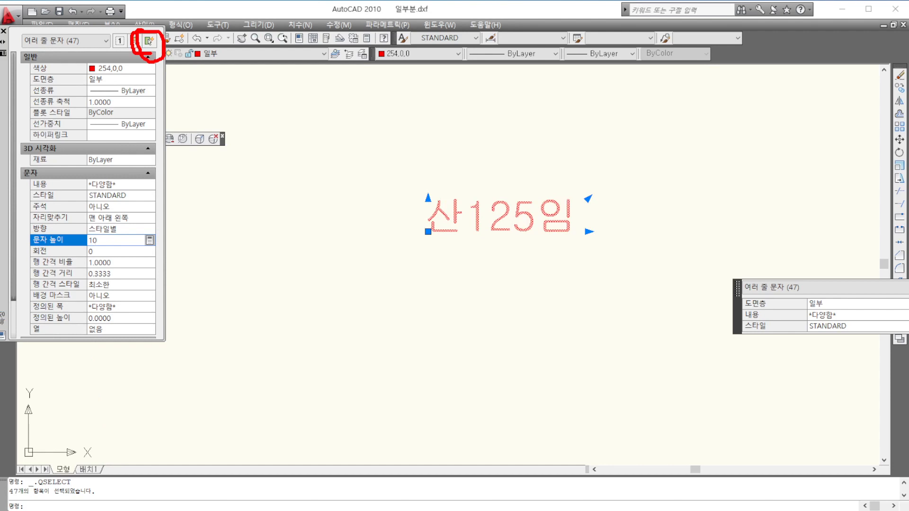
click(105, 251)
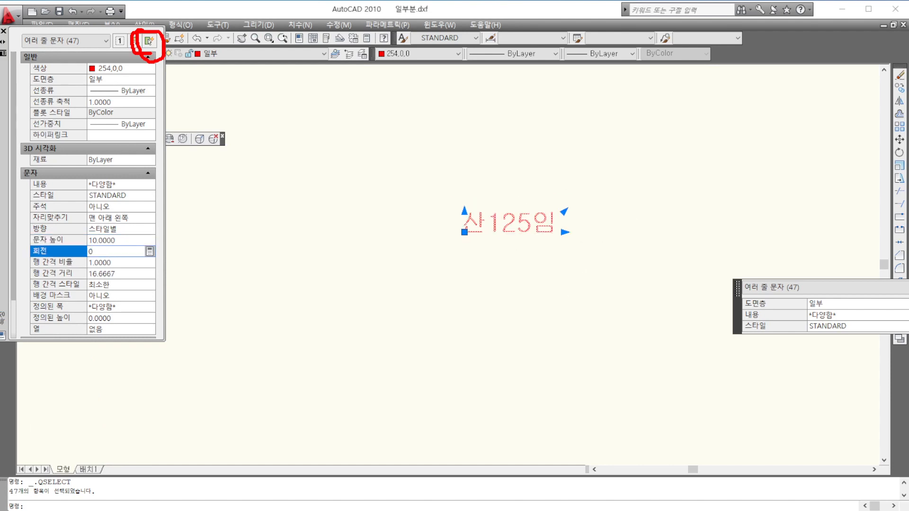
Explode all the selected multiline parcel labels and check them against the parcel boundaries
scroll(524, 233, down, 5)
scroll(523, 236, up, 4)
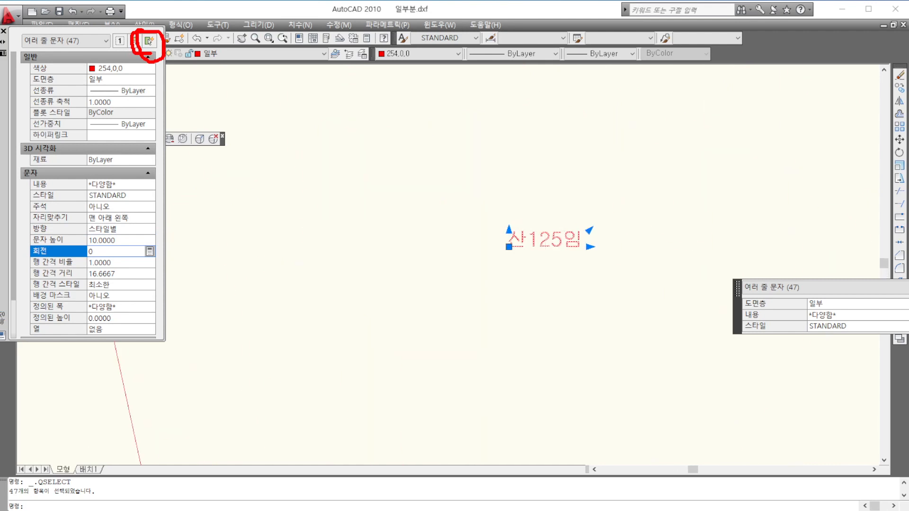
scroll(509, 265, up, 3)
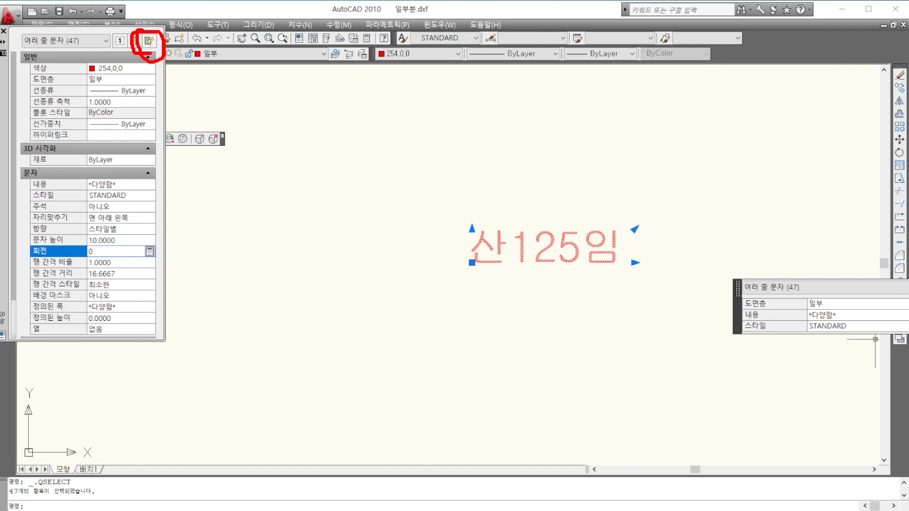
scroll(532, 237, down, 10)
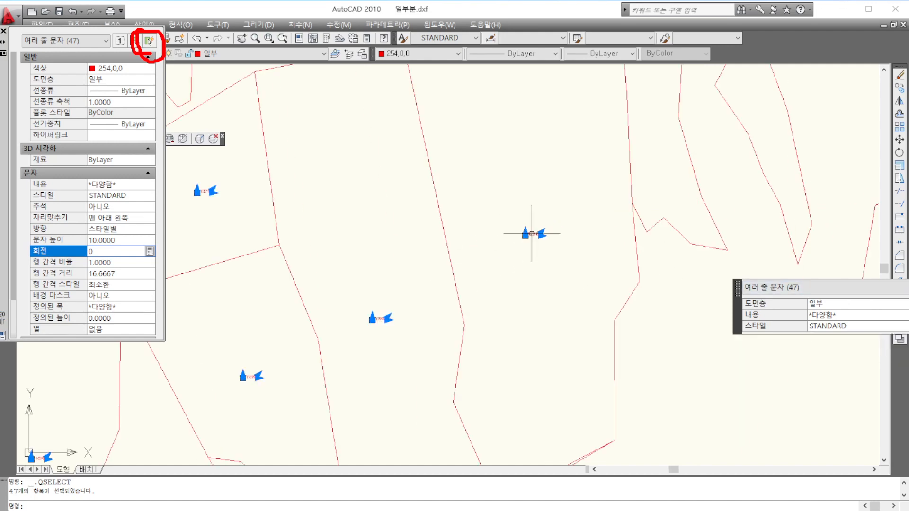
scroll(536, 237, up, 5)
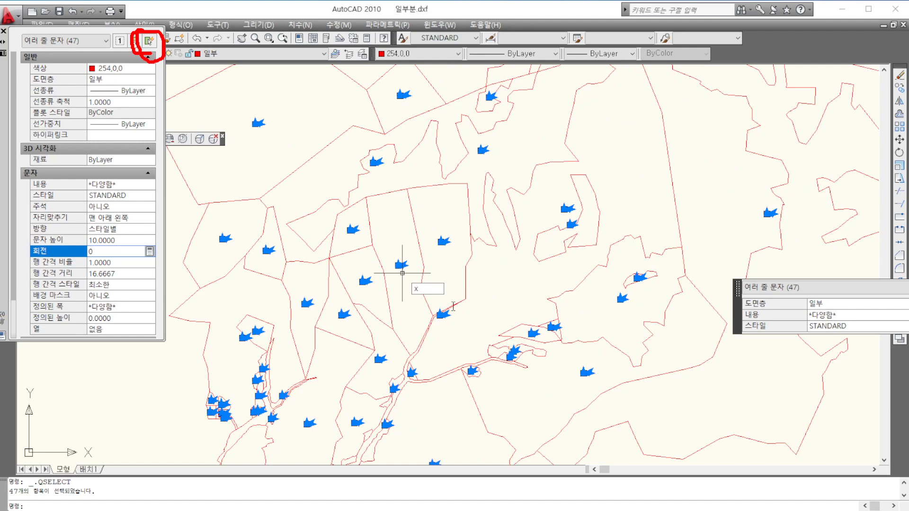
text(x)
key(Return)
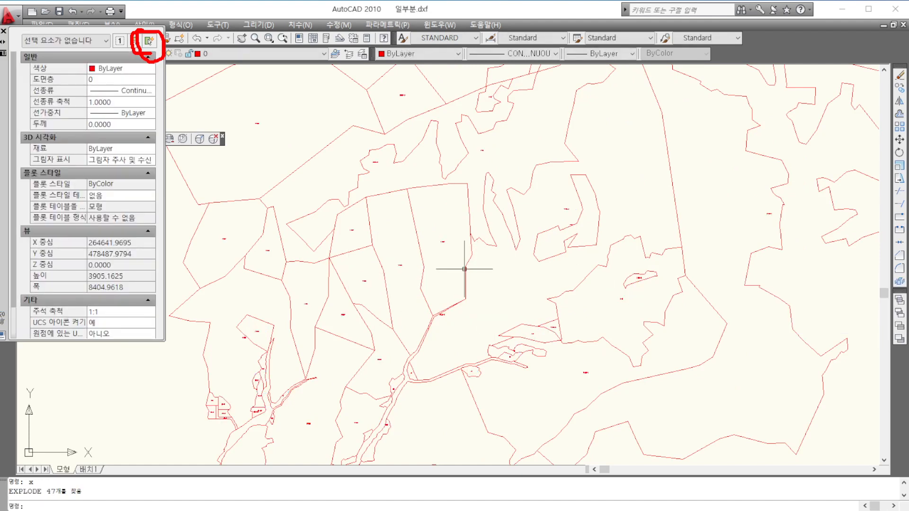
scroll(459, 255, down, 5)
scroll(459, 254, up, 3)
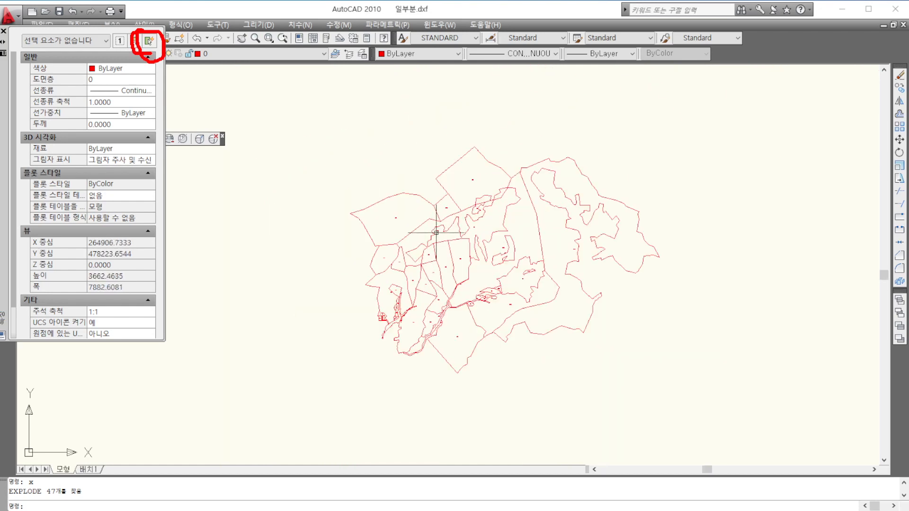
scroll(421, 255, up, 3)
scroll(422, 255, up, 6)
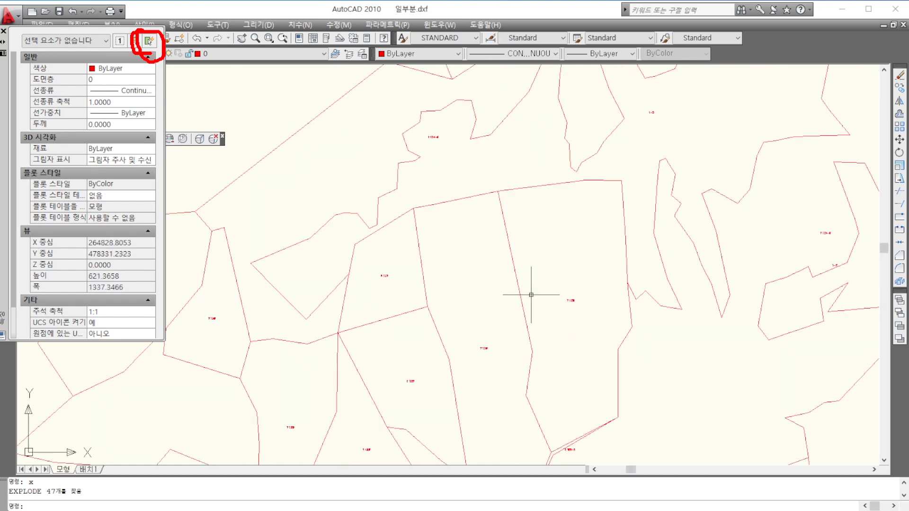
Select the separate text pieces of the exploded 125 parcel label with a window and examine their text properties
scroll(657, 307, down, 2)
scroll(657, 307, up, 10)
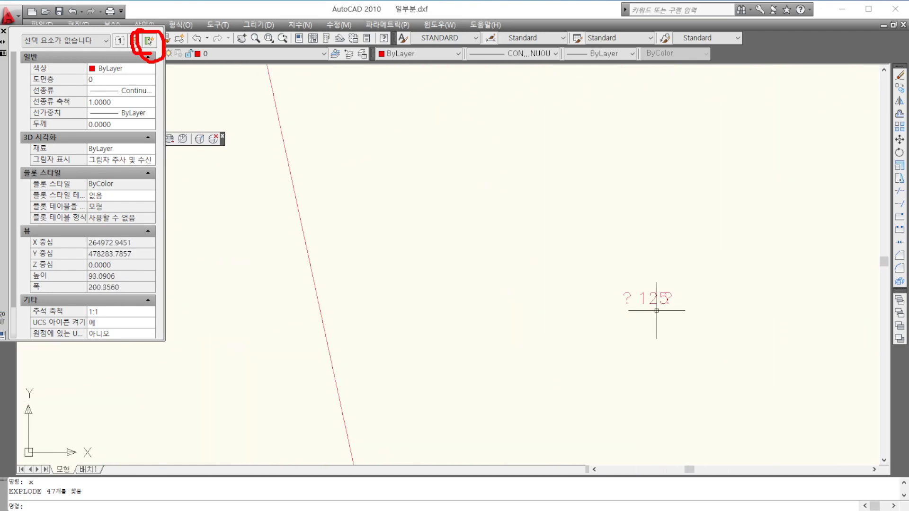
scroll(707, 289, up, 3)
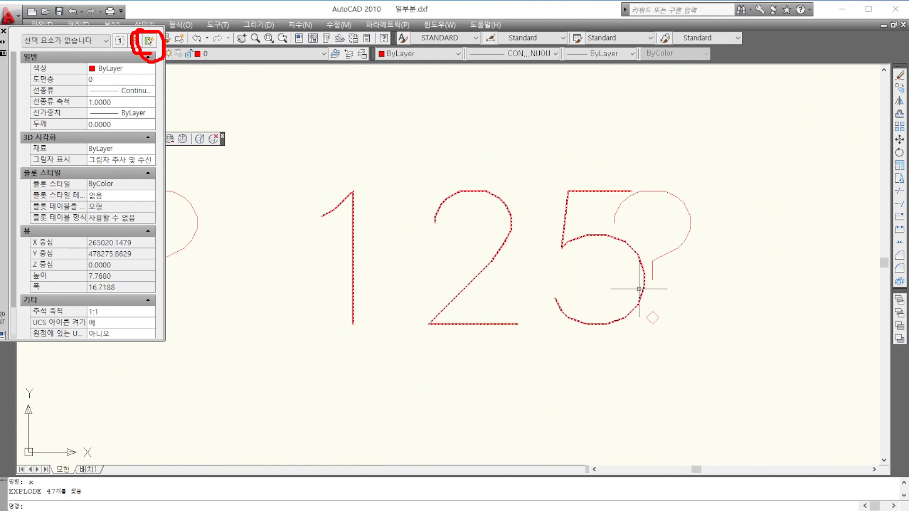
scroll(595, 286, down, 2)
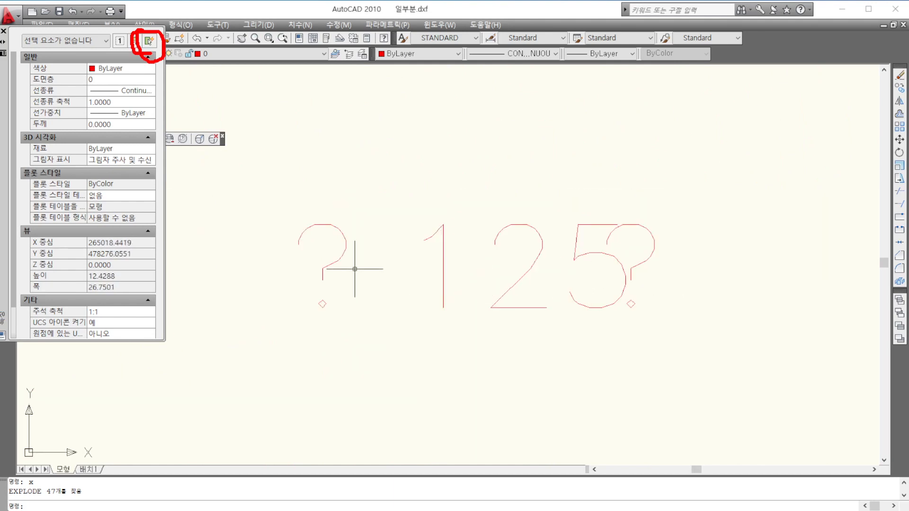
click(334, 260)
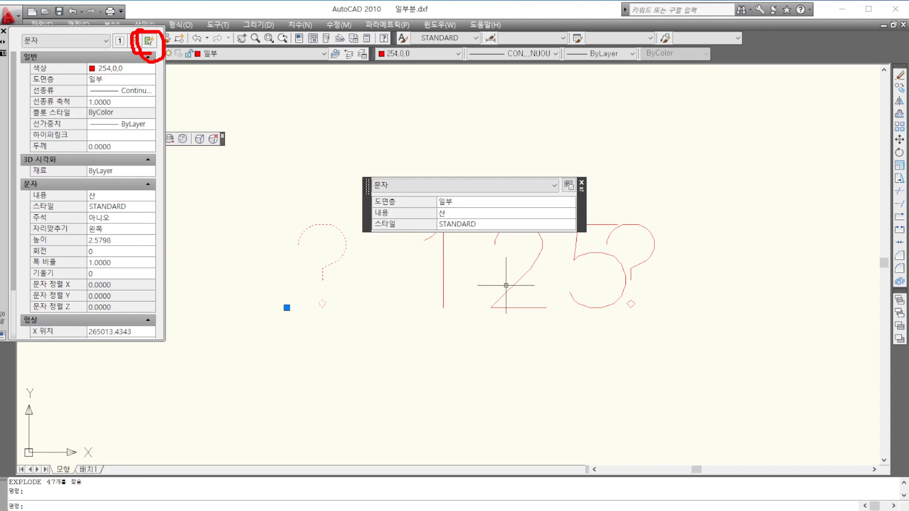
click(248, 157)
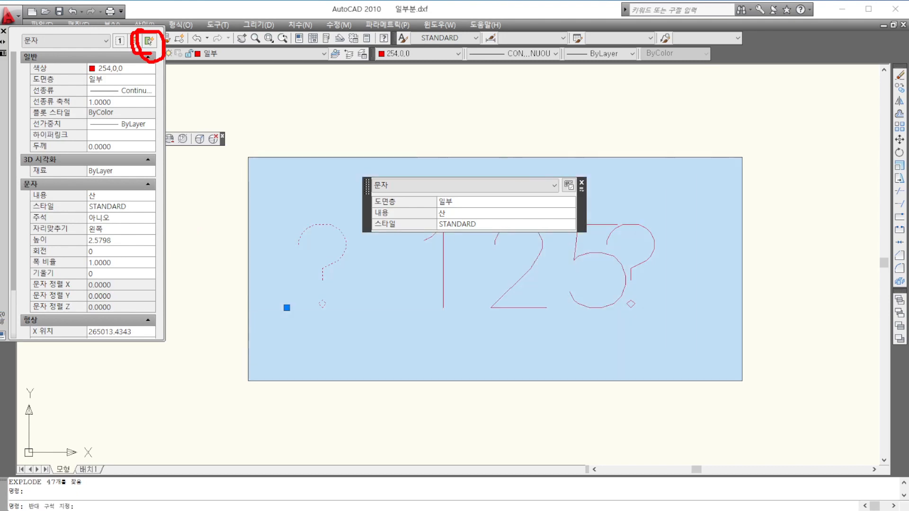
click(743, 382)
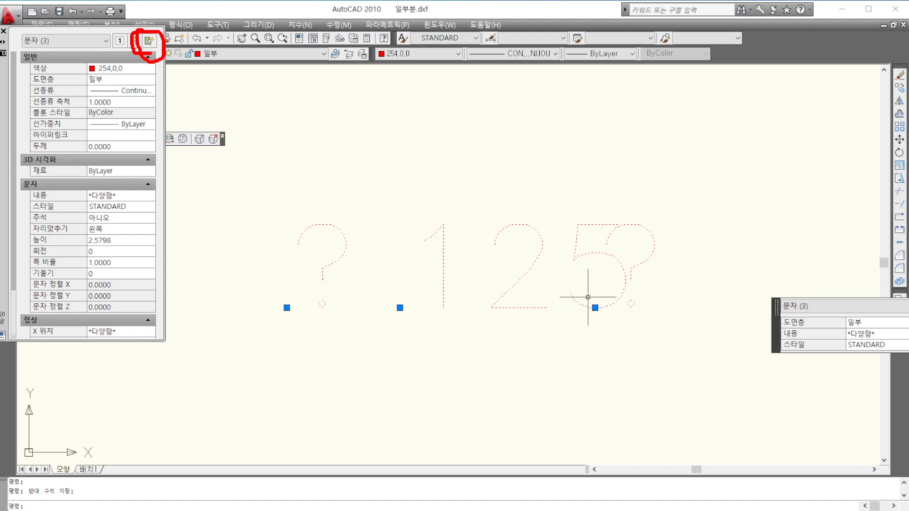
scroll(331, 261, down, 4)
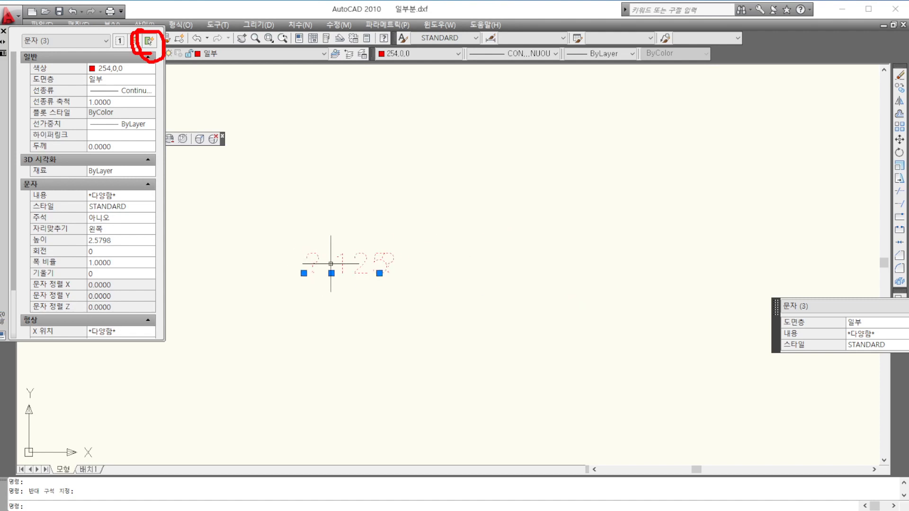
scroll(688, 280, down, 4)
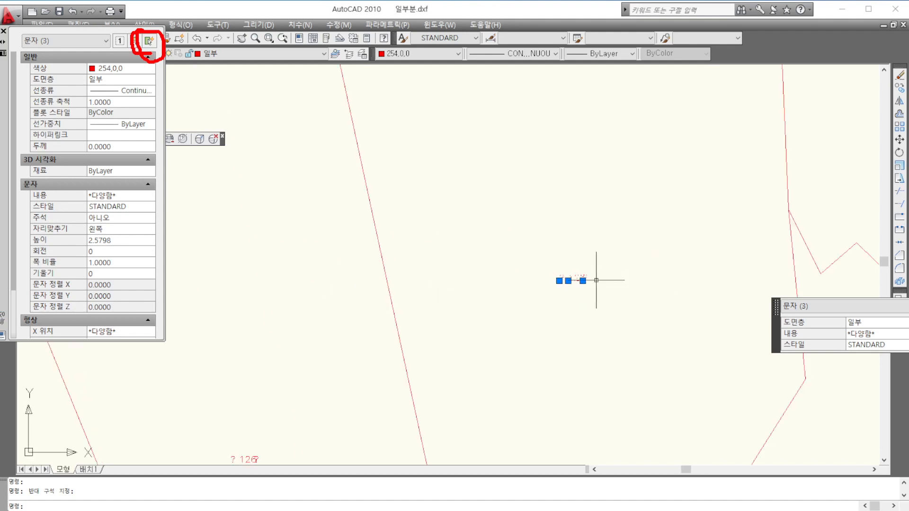
scroll(500, 263, up, 4)
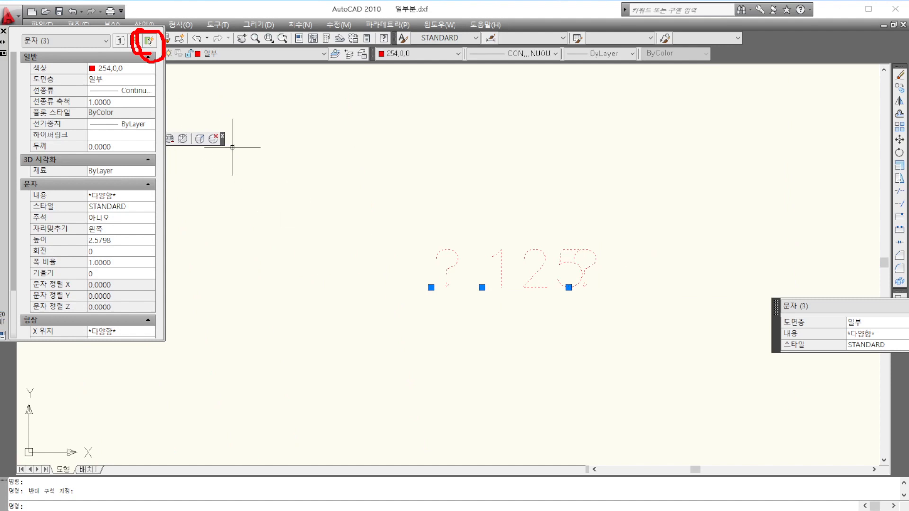
Quick-select every text object (문자) in the entire drawing (전체 도면), using the select-all operator (모두 선택)
click(147, 44)
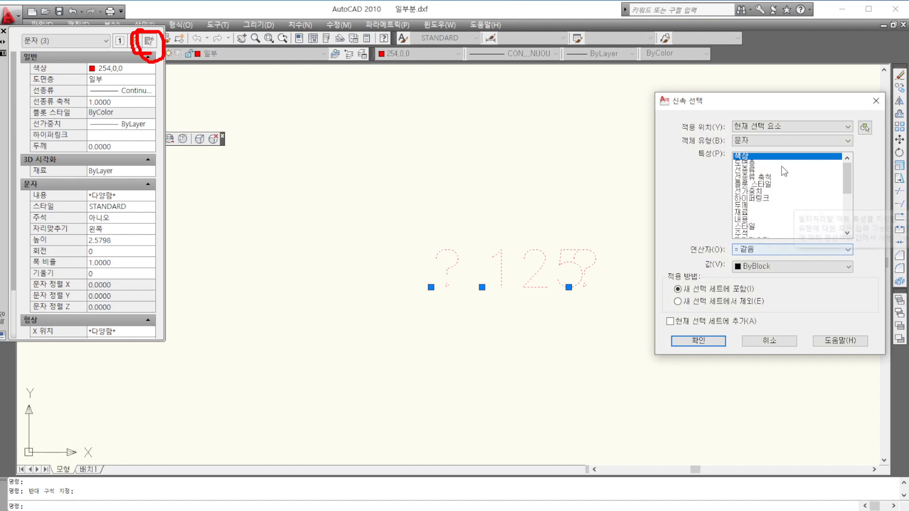
click(771, 131)
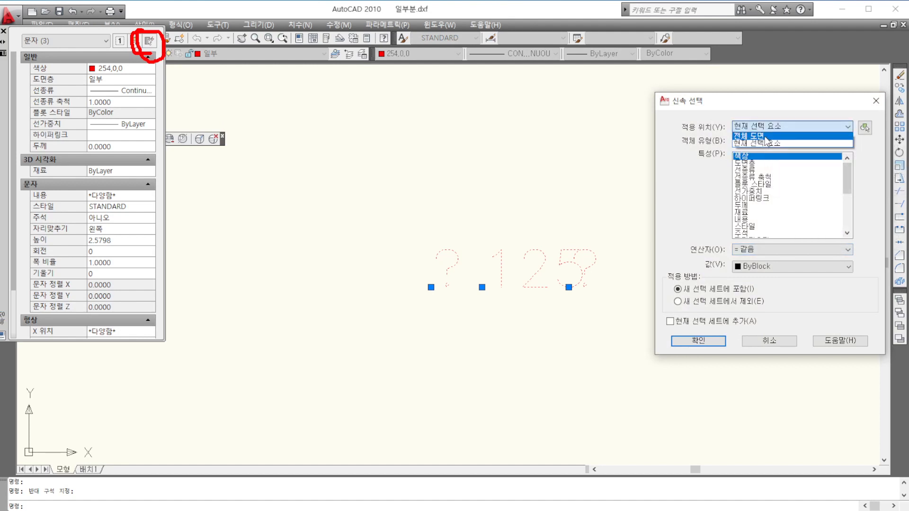
click(766, 139)
click(763, 141)
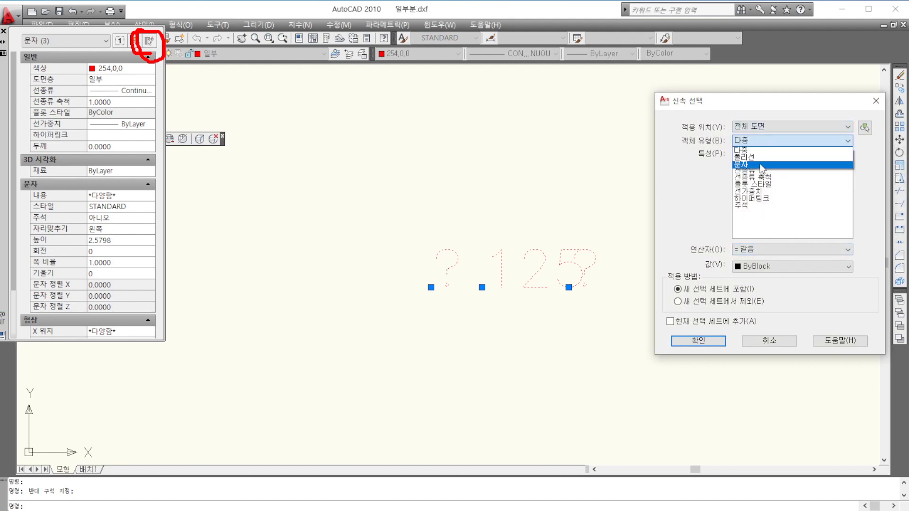
click(762, 164)
click(776, 249)
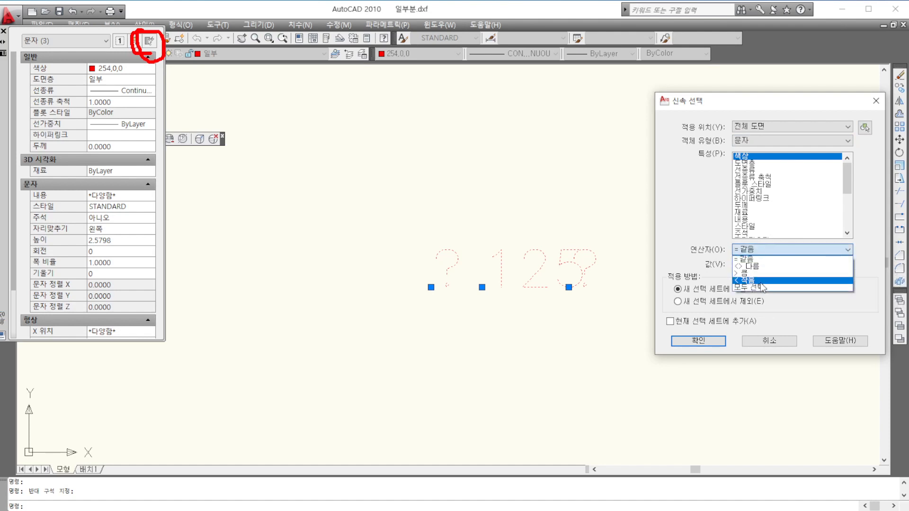
click(757, 287)
click(689, 341)
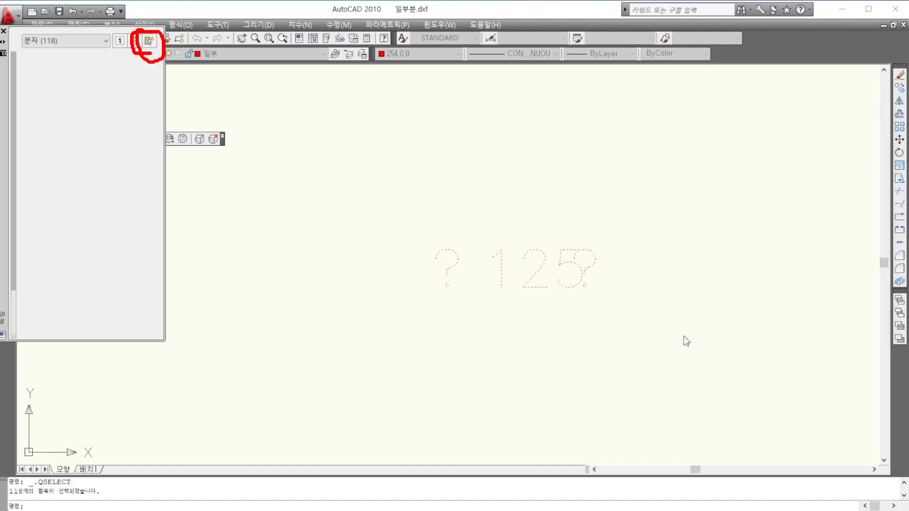
scroll(462, 273, down, 10)
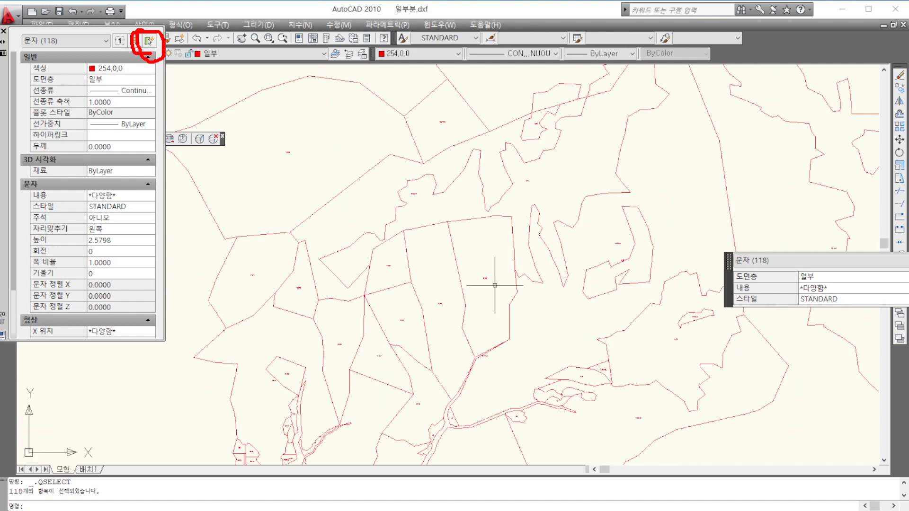
scroll(496, 284, down, 4)
scroll(523, 300, up, 6)
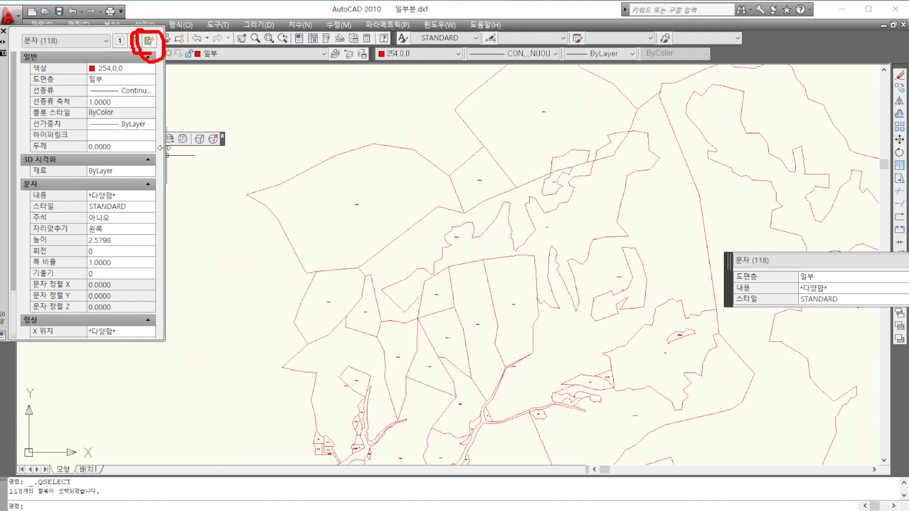
Repeat the quick selection of all text objects (문자) across the entire drawing (전체 도면) with the 모두 선택 operator
click(149, 41)
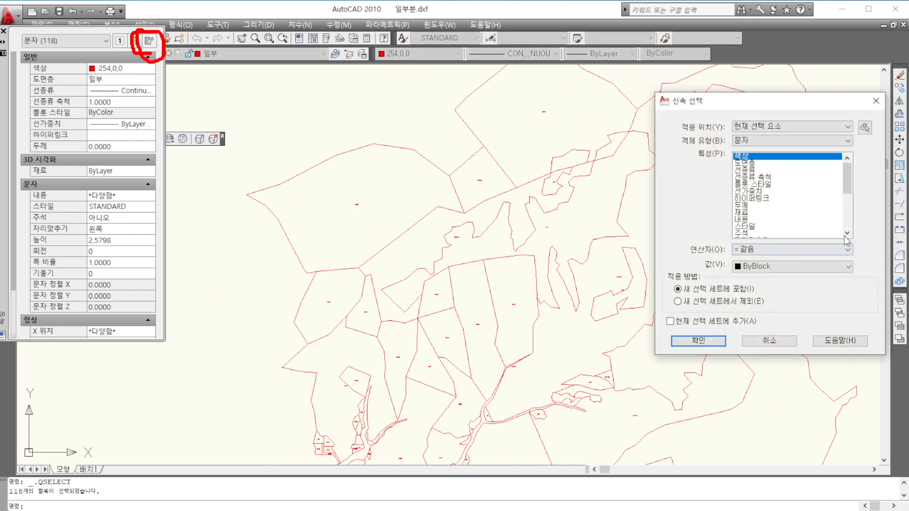
click(766, 129)
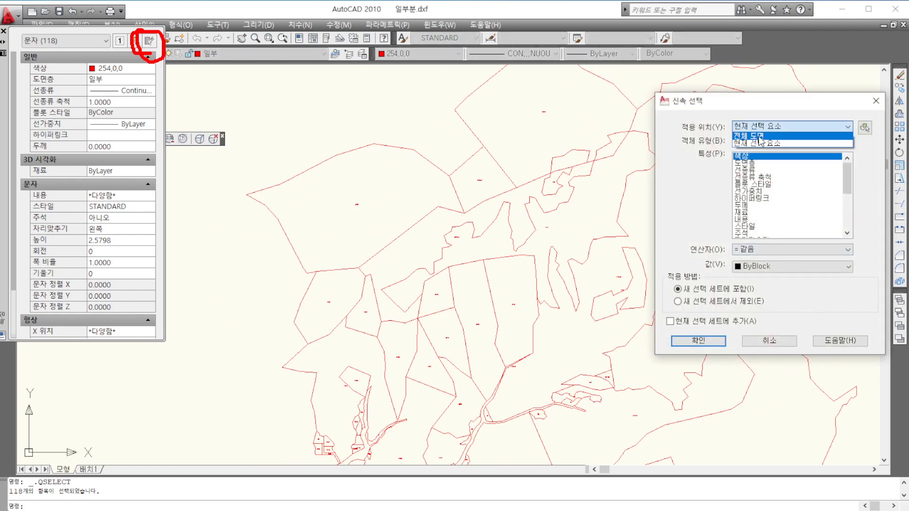
click(760, 135)
click(761, 140)
click(756, 169)
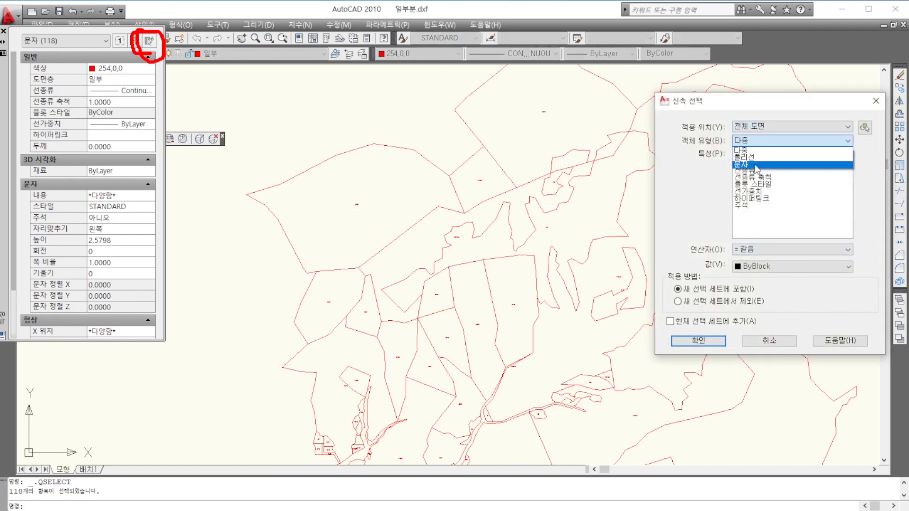
click(744, 249)
click(758, 290)
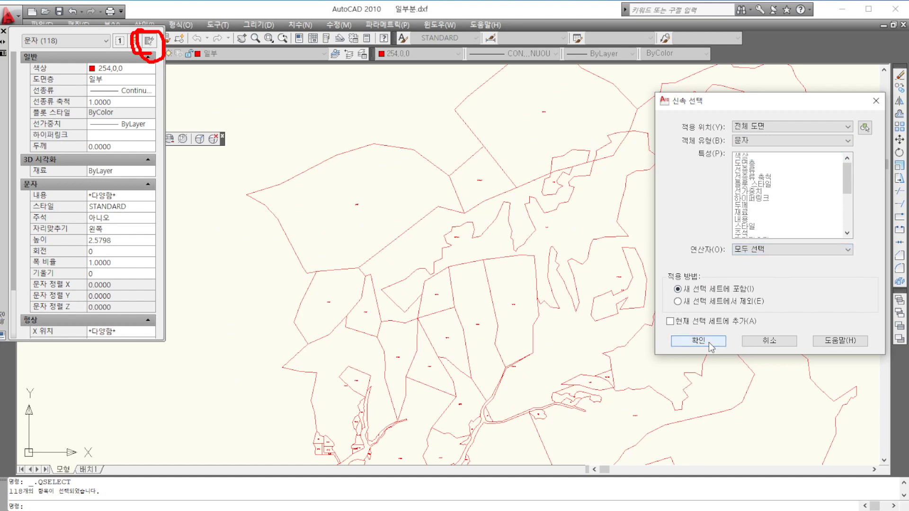
click(698, 341)
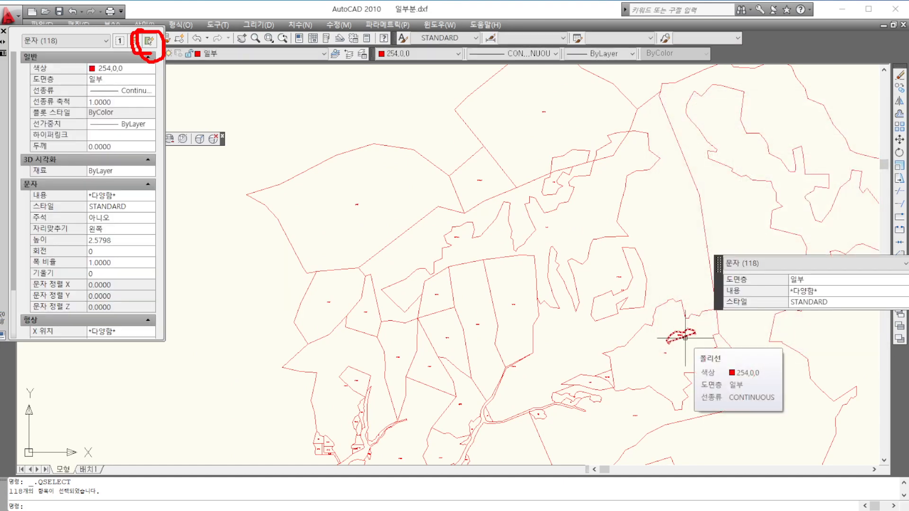
Examine the selected 125 label up close and compare the label size with the surrounding parcel boundaries
scroll(540, 321, up, 2)
scroll(540, 321, up, 2)
scroll(480, 282, up, 2)
scroll(446, 239, up, 4)
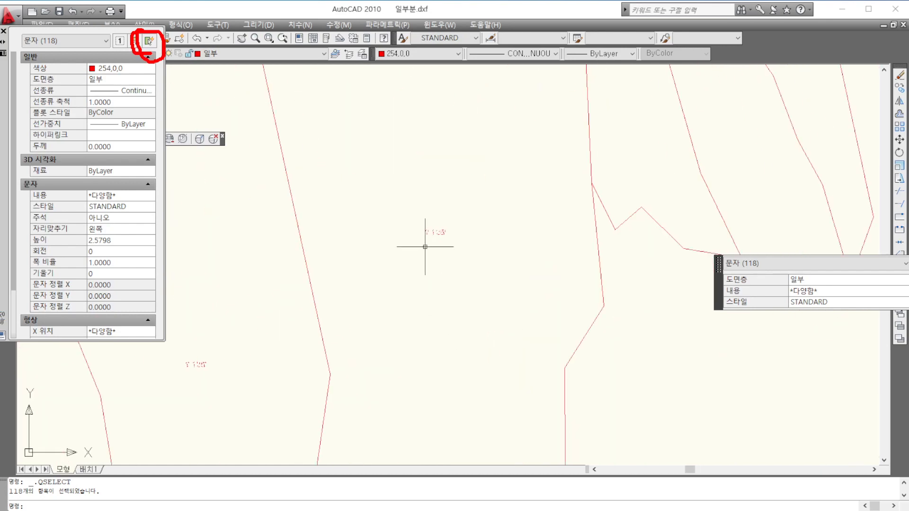
scroll(483, 210, down, 4)
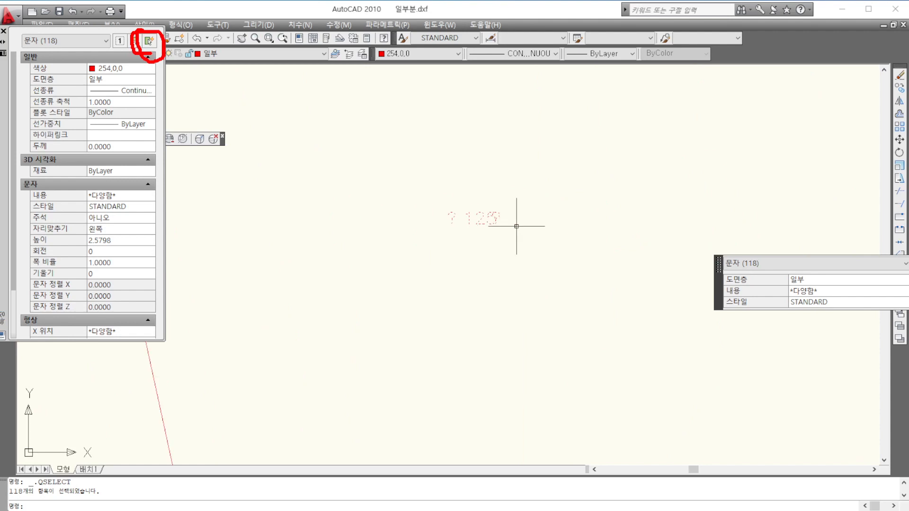
scroll(524, 166, up, 3)
scroll(632, 239, down, 2)
scroll(677, 236, up, 3)
scroll(502, 248, down, 6)
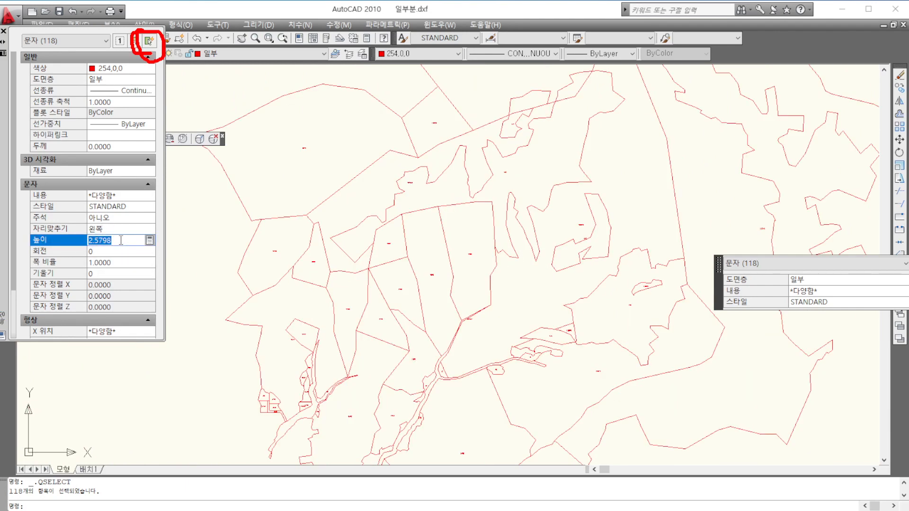
Set the text height of all selected text objects to 20 and check the 125 label's characters
text(20)
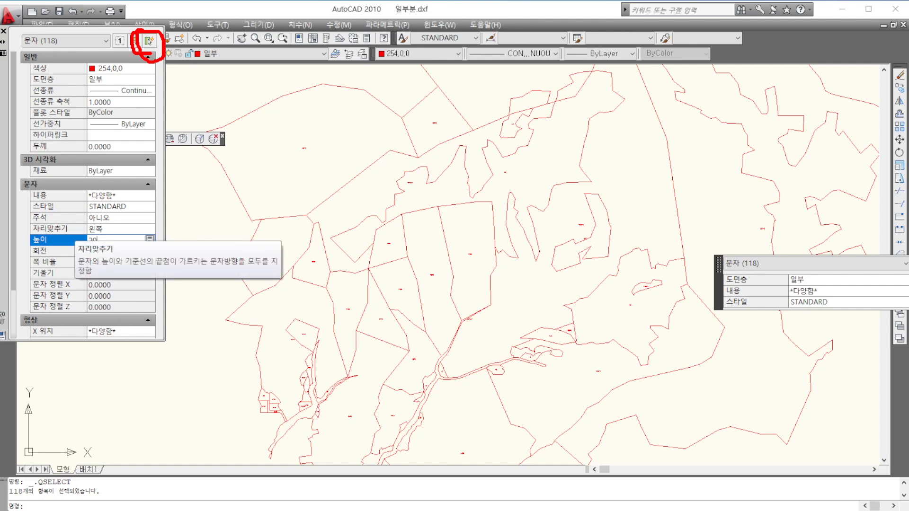
key(Tab)
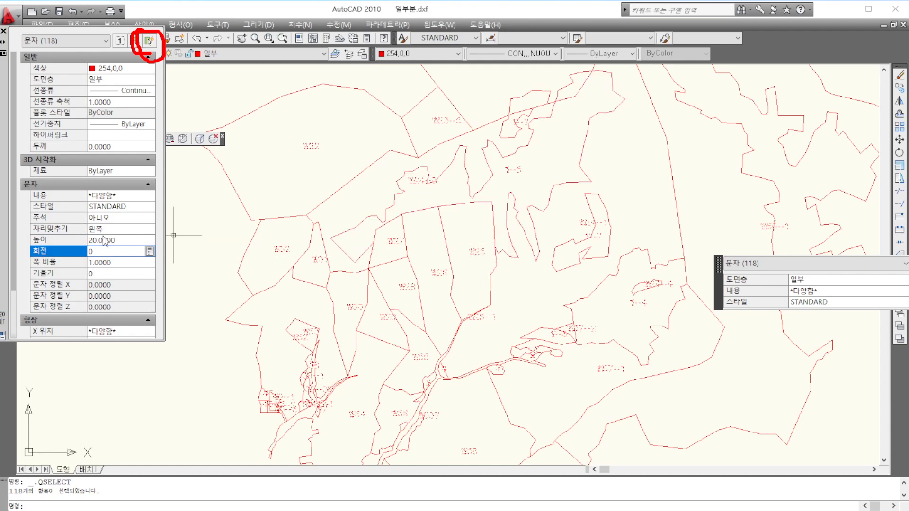
scroll(476, 270, up, 10)
scroll(475, 270, up, 3)
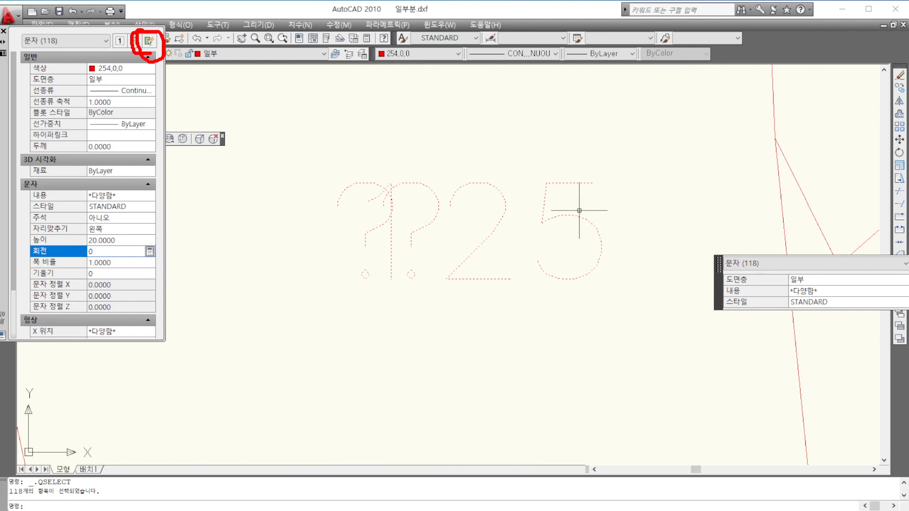
Set the text height of all selected text objects to 30 and check the labels across the whole parcel map
click(120, 240)
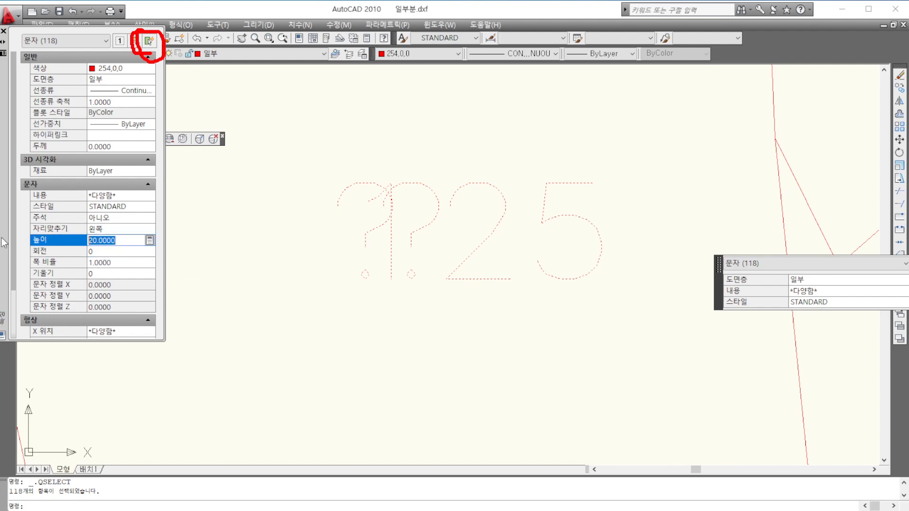
text(30)
click(119, 233)
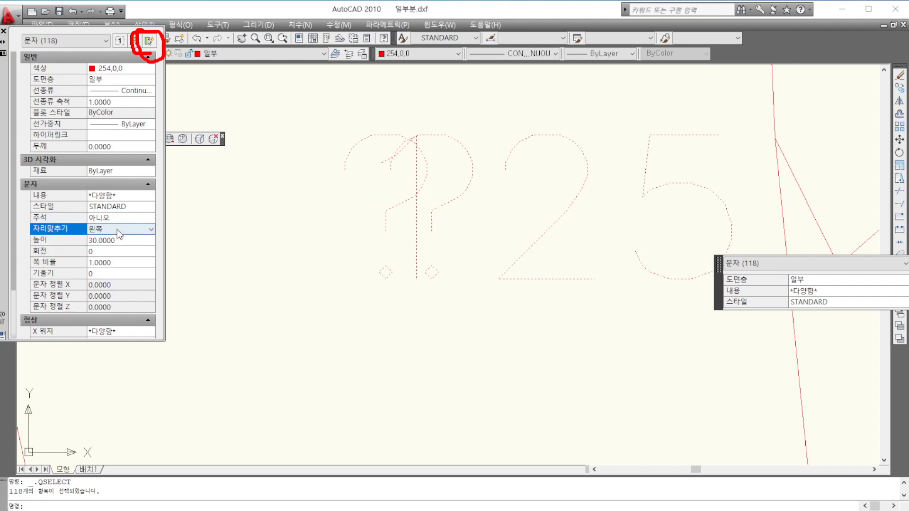
scroll(598, 221, down, 3)
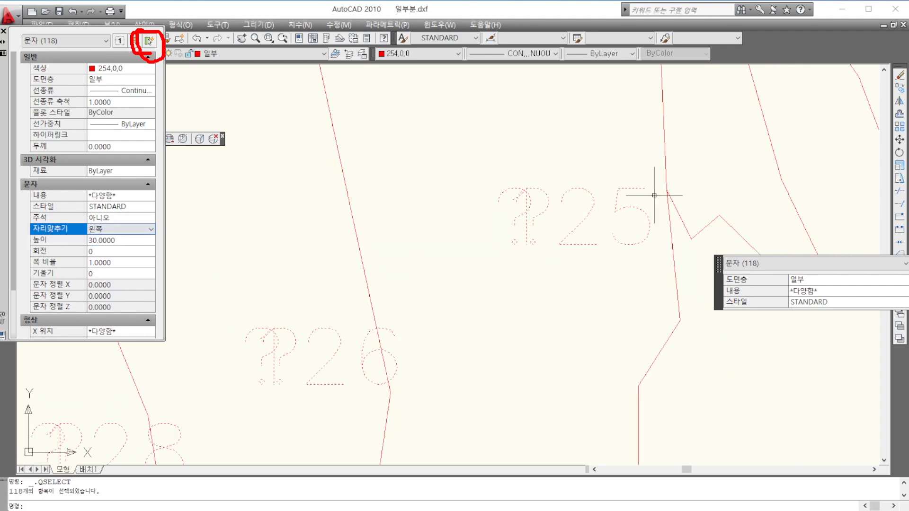
scroll(615, 204, down, 1)
scroll(591, 204, down, 5)
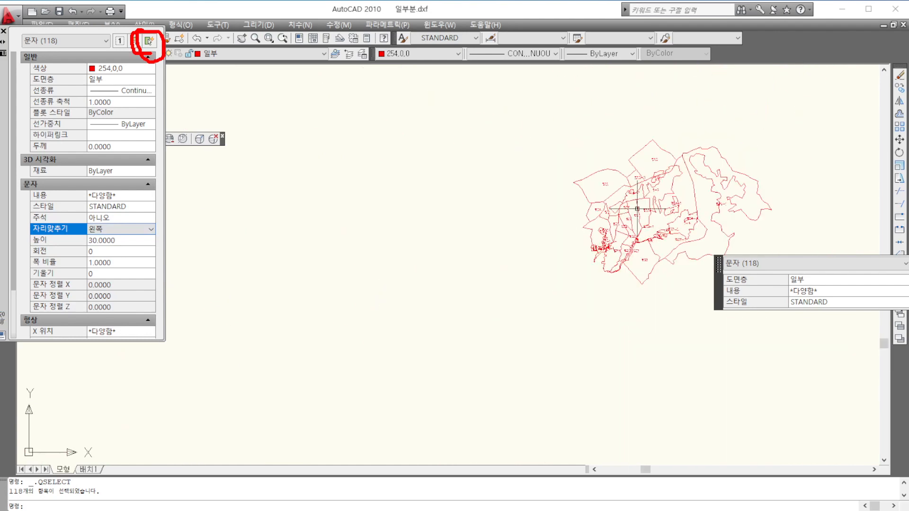
scroll(795, 204, up, 2)
scroll(616, 179, down, 2)
scroll(590, 172, up, 1)
scroll(557, 105, up, 1)
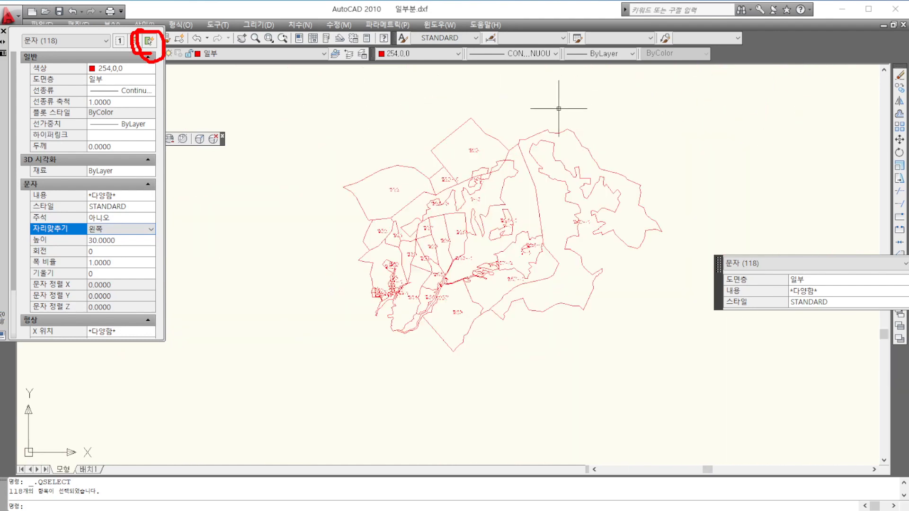
scroll(613, 142, up, 2)
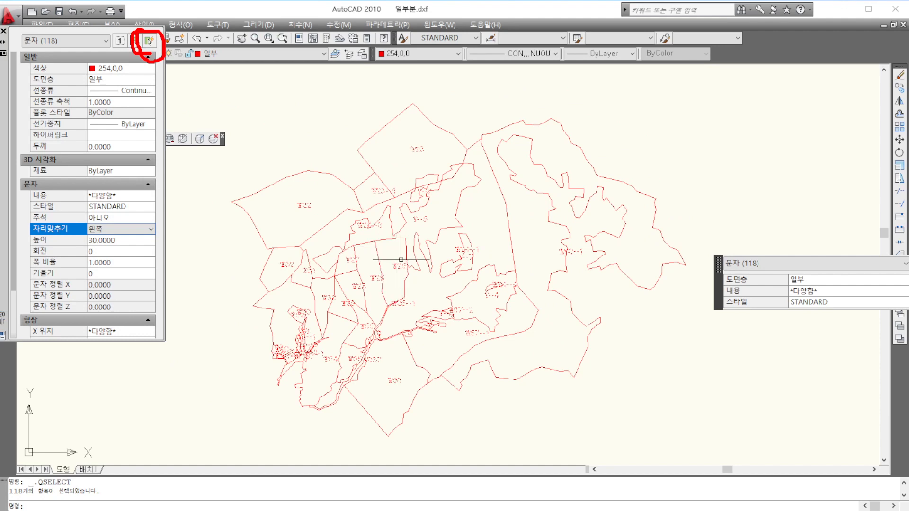
Quick-select every text object (문자) in the entire drawing (전체 도면) again using the 모두 선택 operator
click(149, 41)
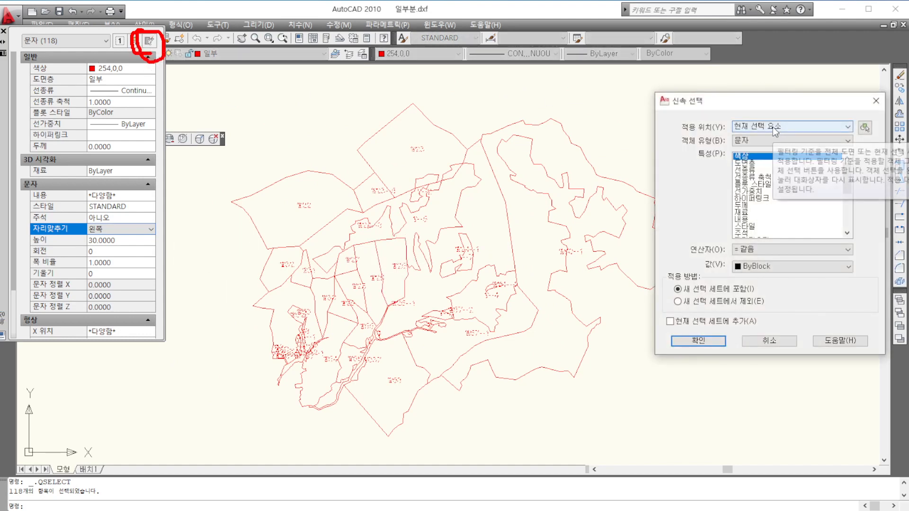
click(775, 124)
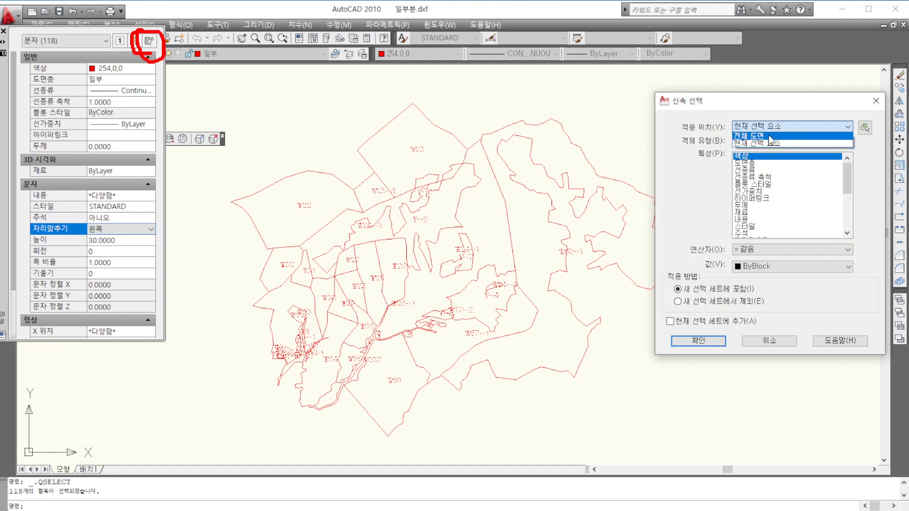
click(771, 135)
click(772, 141)
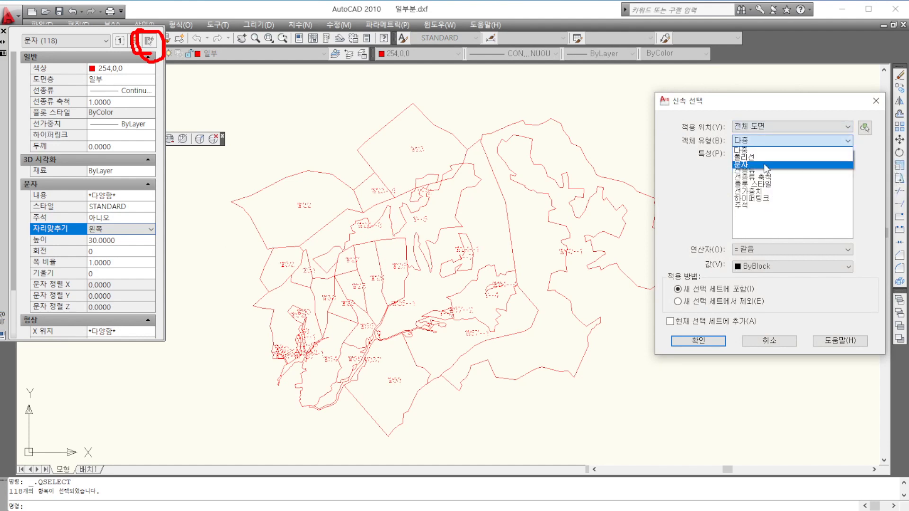
click(764, 165)
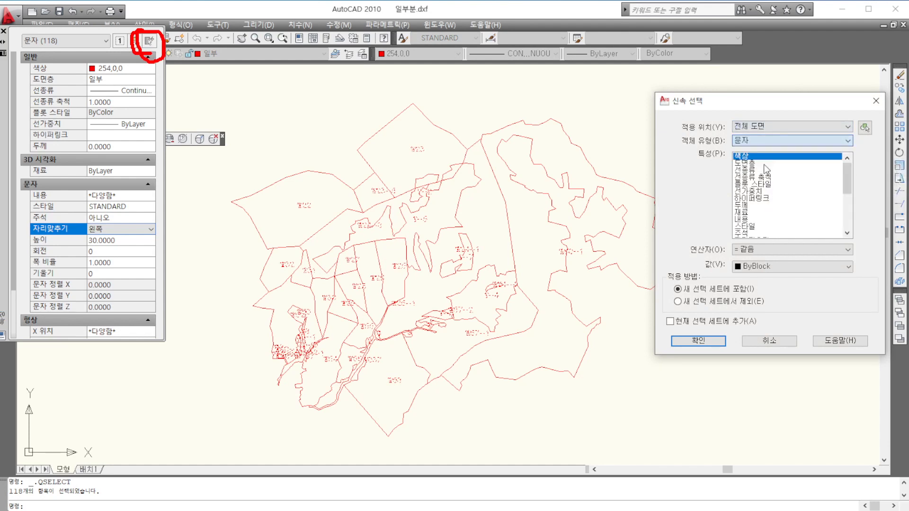
click(763, 251)
click(750, 290)
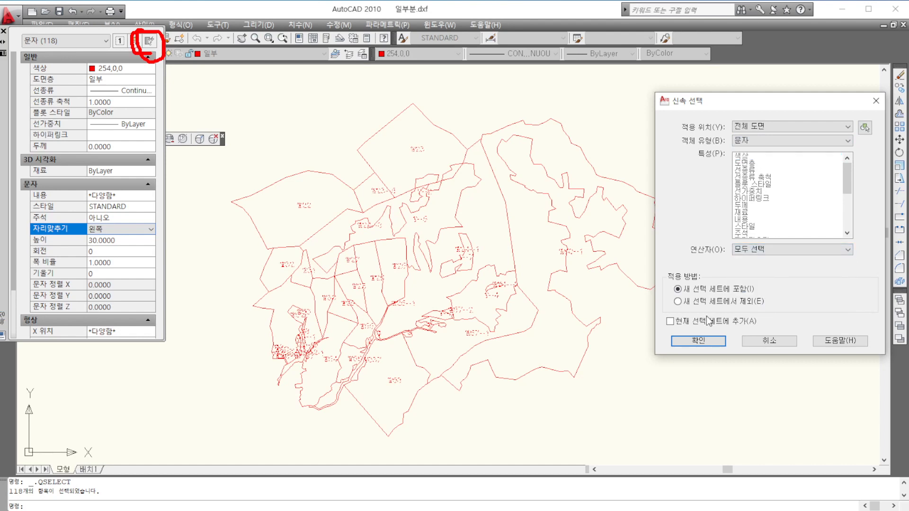
click(699, 341)
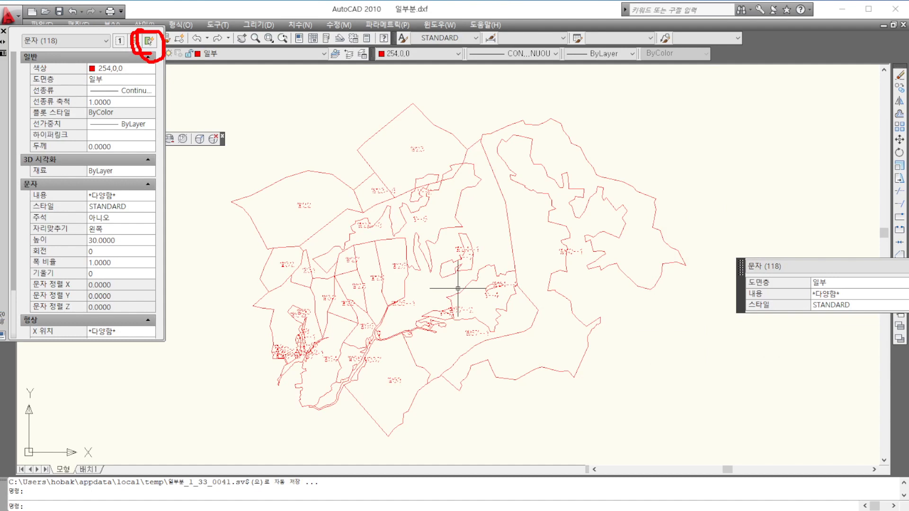
Change the font of the STANDARD text style to 굴림 with the STYLE command and apply it
text(sy)
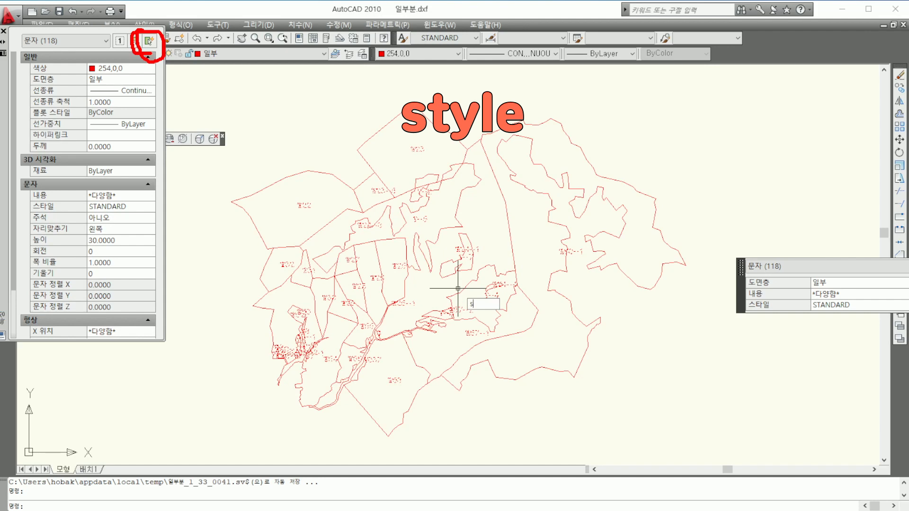
text(yle)
key(Return)
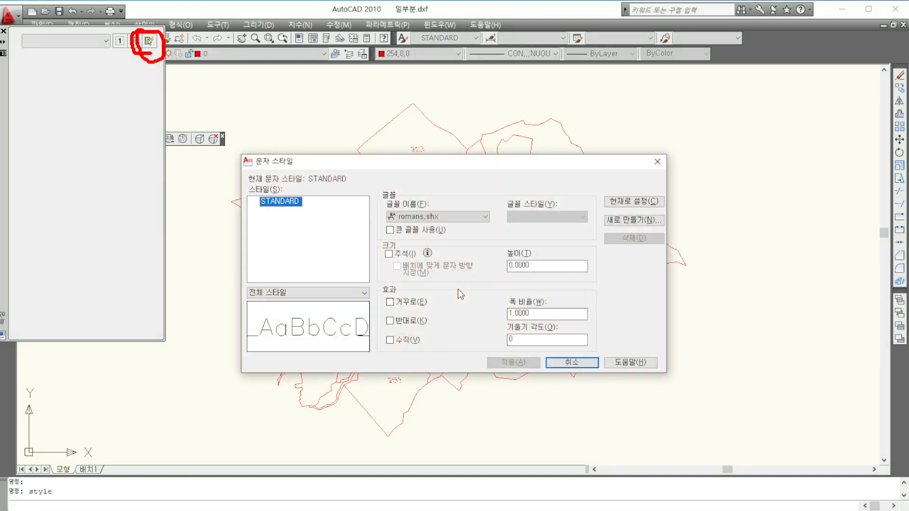
mouse_move(437, 160)
mouse_down()
mouse_move(675, 205)
mouse_move(676, 243)
mouse_move(653, 239)
mouse_move(652, 247)
mouse_up()
click(652, 299)
scroll(672, 326, down, 15)
scroll(672, 326, down, 10)
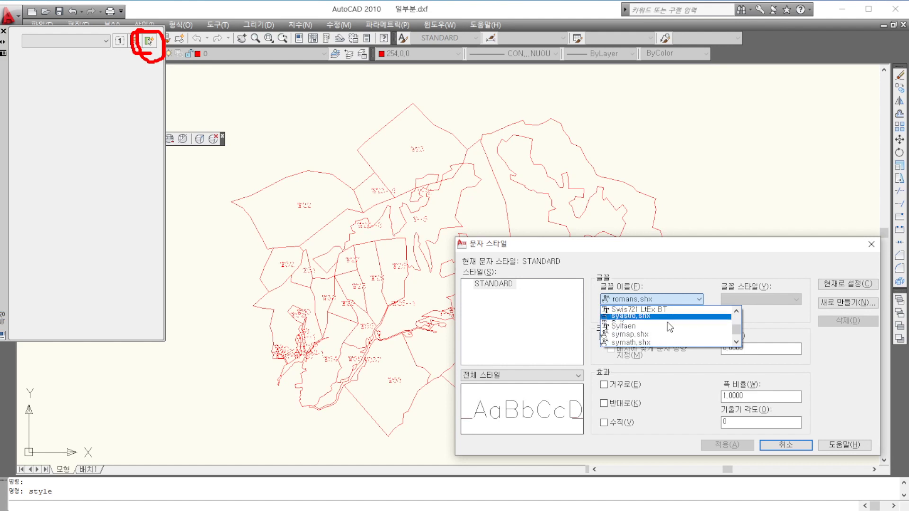
scroll(666, 322, down, 10)
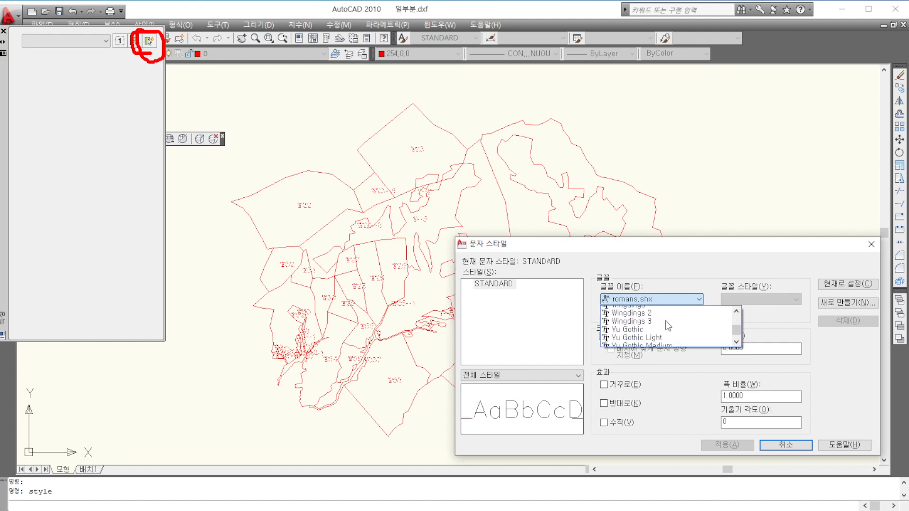
scroll(640, 320, up, 1)
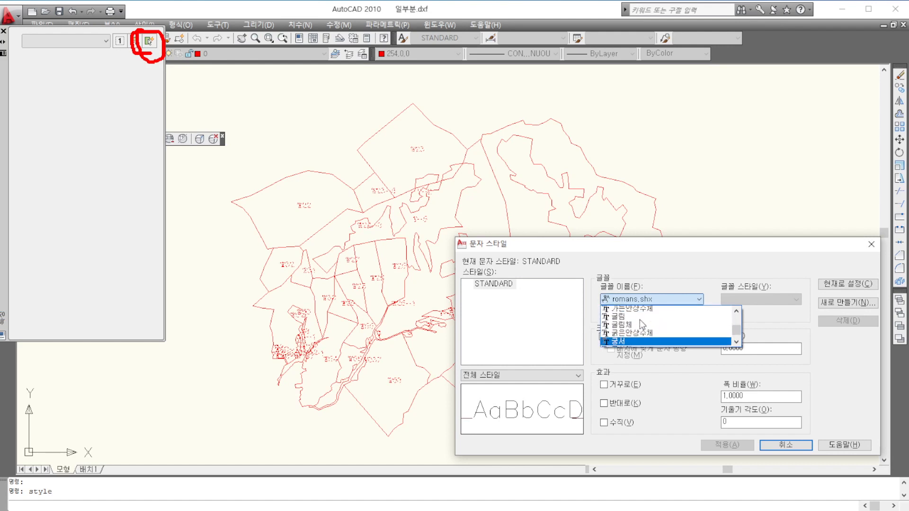
click(629, 319)
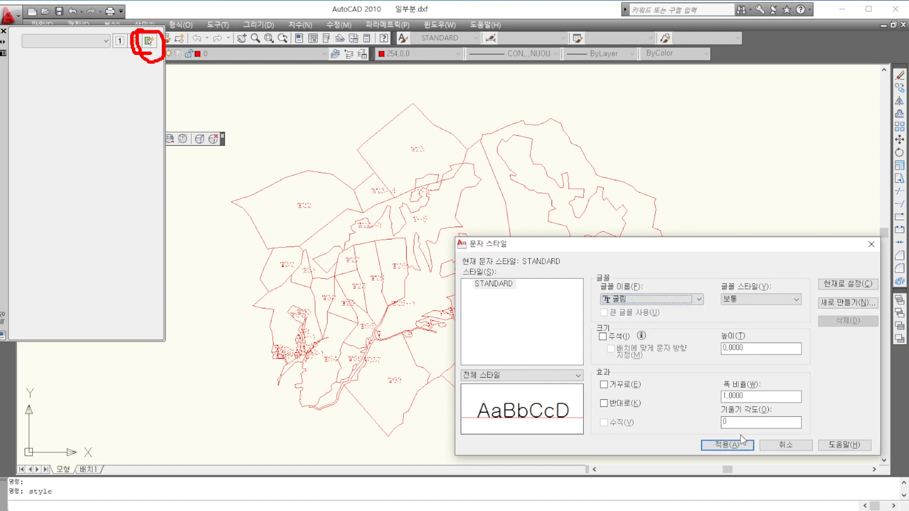
click(727, 445)
click(786, 445)
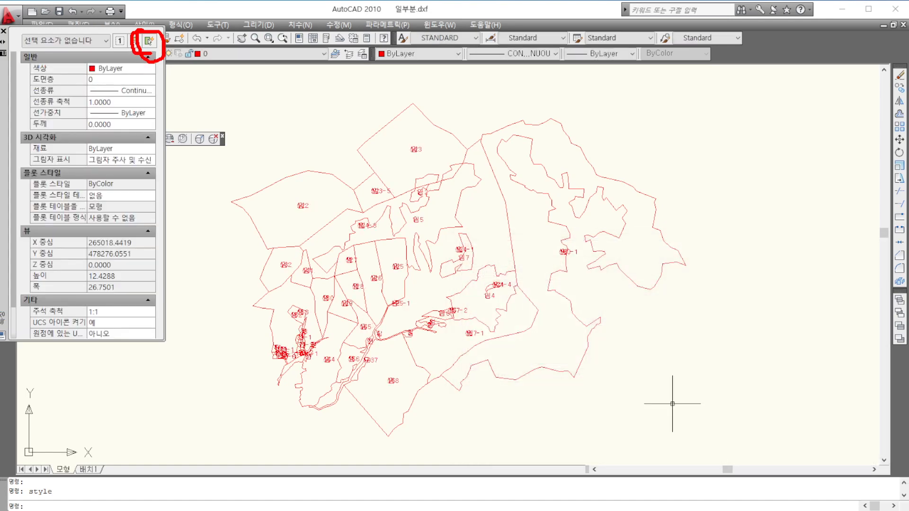
Move the overlapping 산 character of the 125 label in front of the number
scroll(445, 264, up, 3)
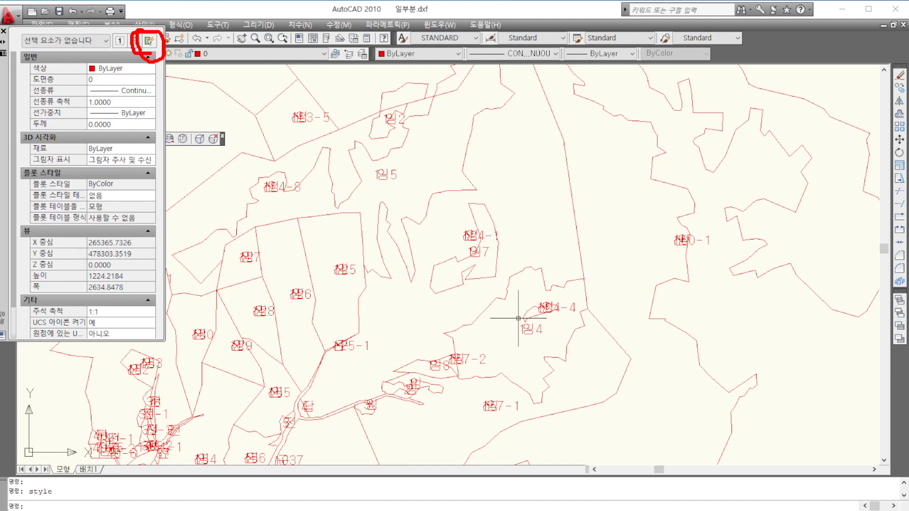
scroll(368, 269, up, 2)
scroll(368, 269, up, 6)
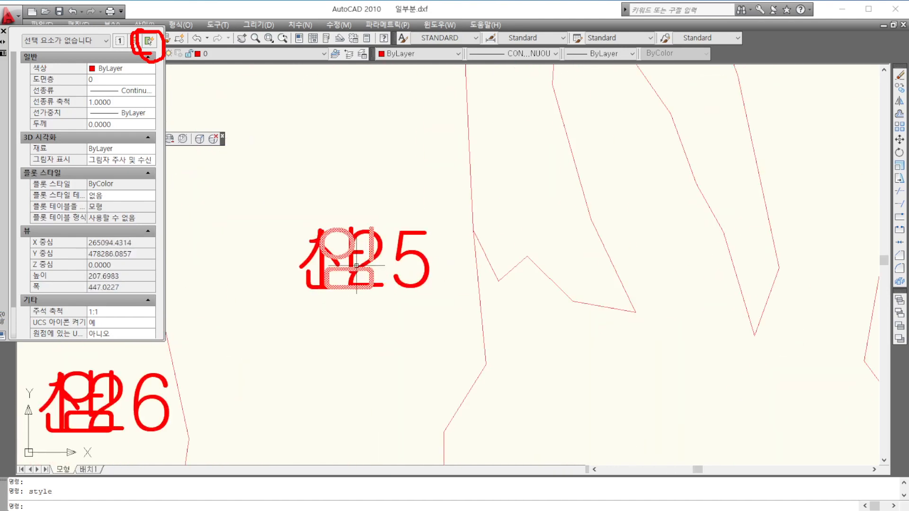
scroll(473, 285, down, 3)
scroll(445, 260, up, 6)
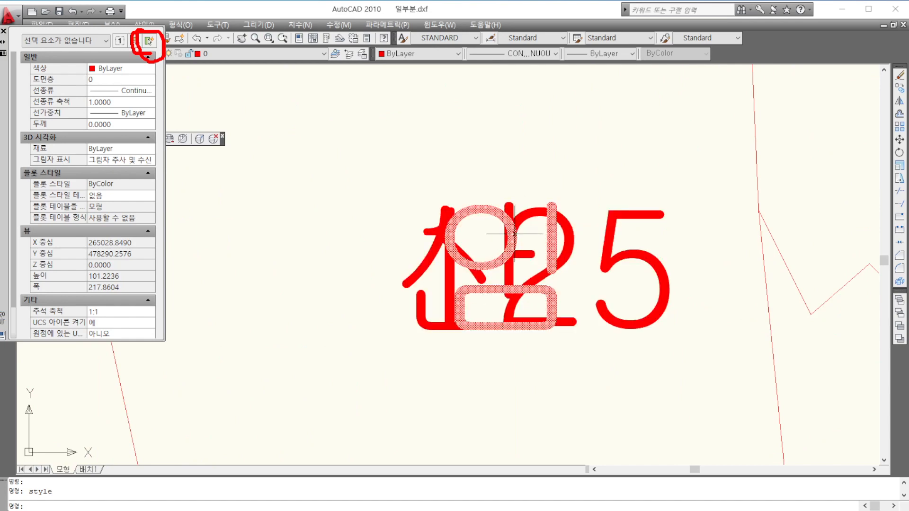
click(415, 274)
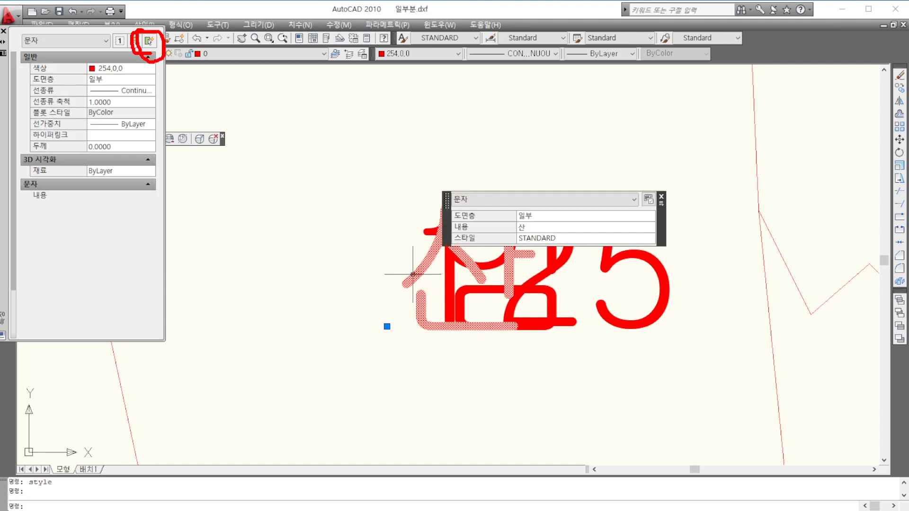
click(898, 140)
click(701, 341)
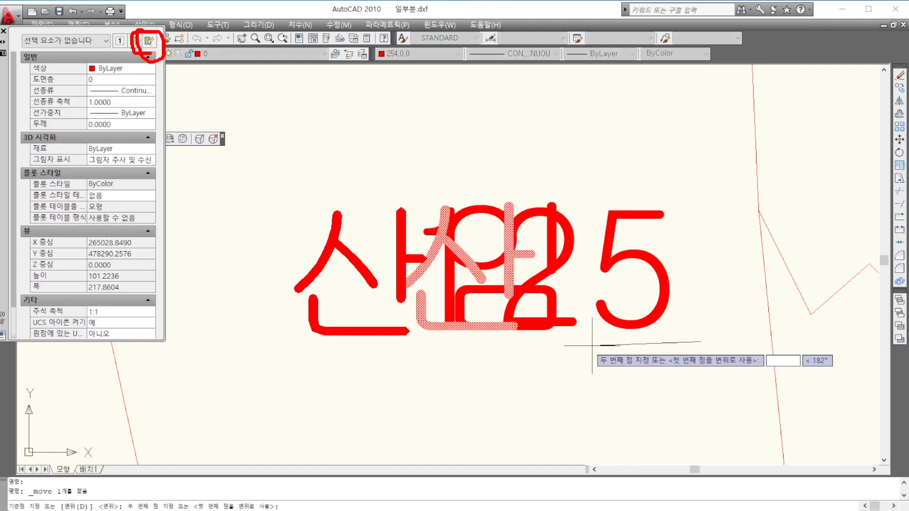
click(575, 344)
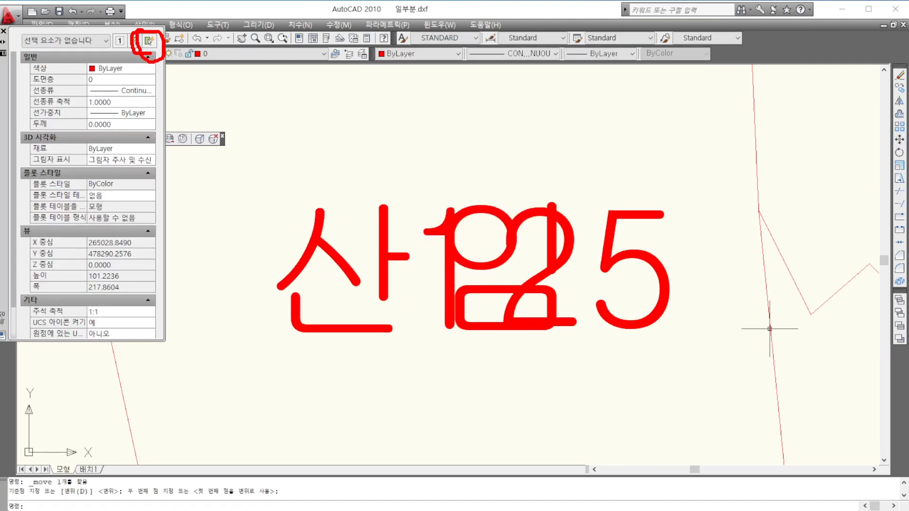
Move the overlapping 임 character behind the number 125 so the label reads 산125임
click(485, 260)
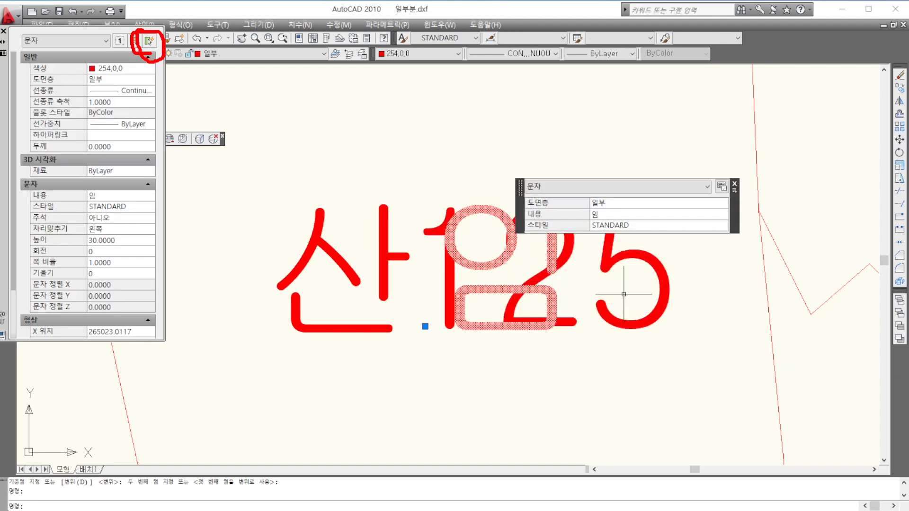
click(899, 140)
click(494, 310)
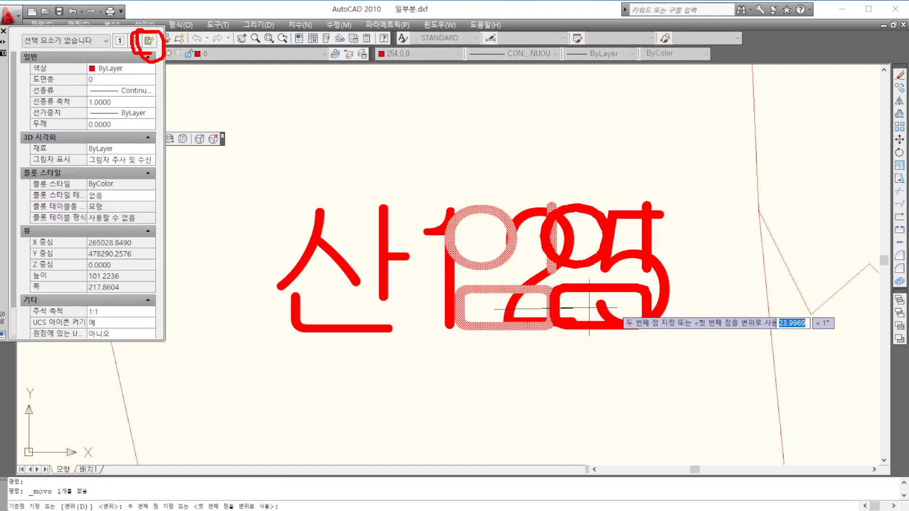
click(720, 304)
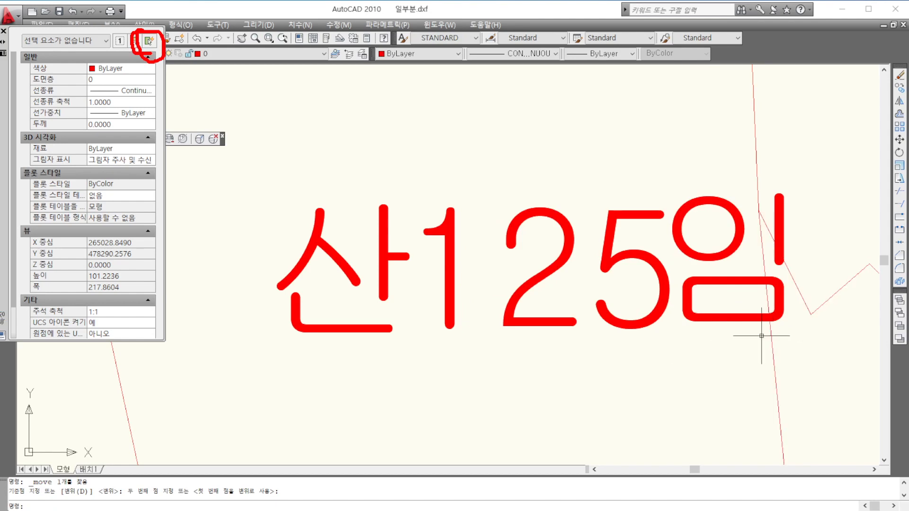
Compare the 산125임 label with the neighbouring parcel labels and inspect its separate 산 and 임 text objects
scroll(678, 311, down, 4)
scroll(677, 312, down, 1)
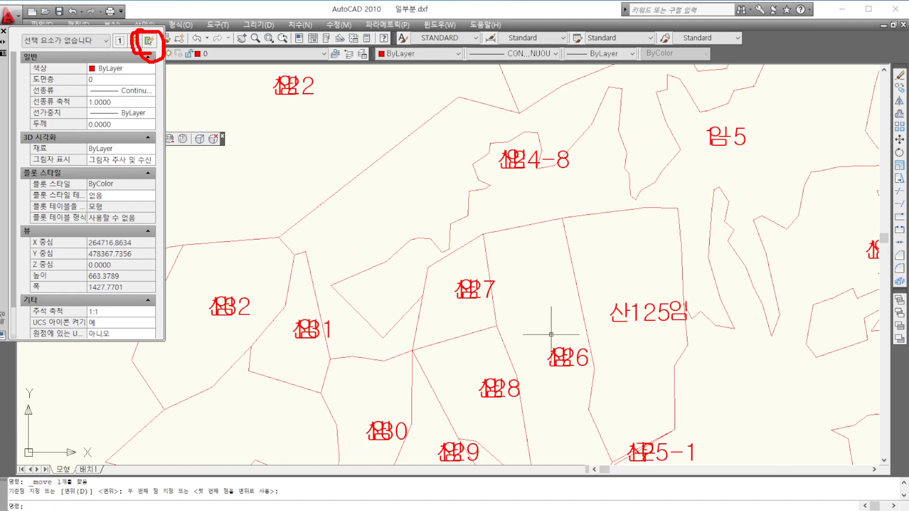
scroll(676, 320, up, 1)
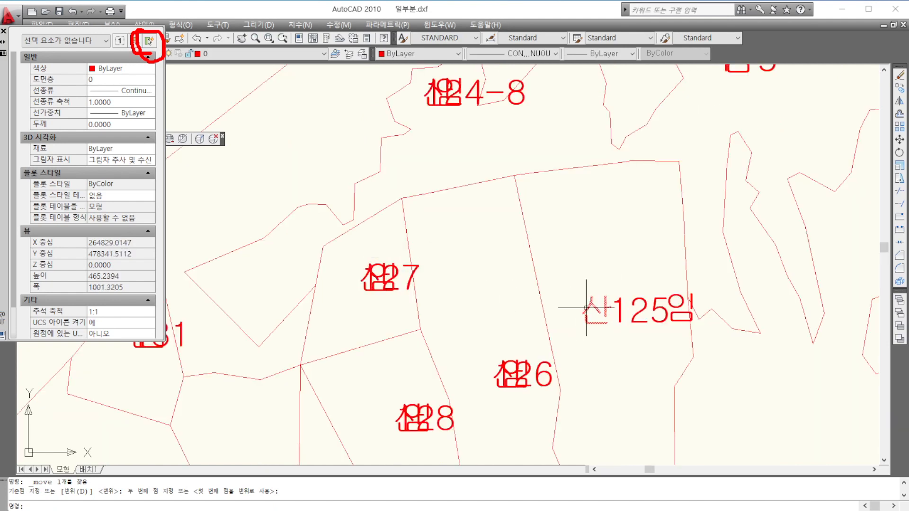
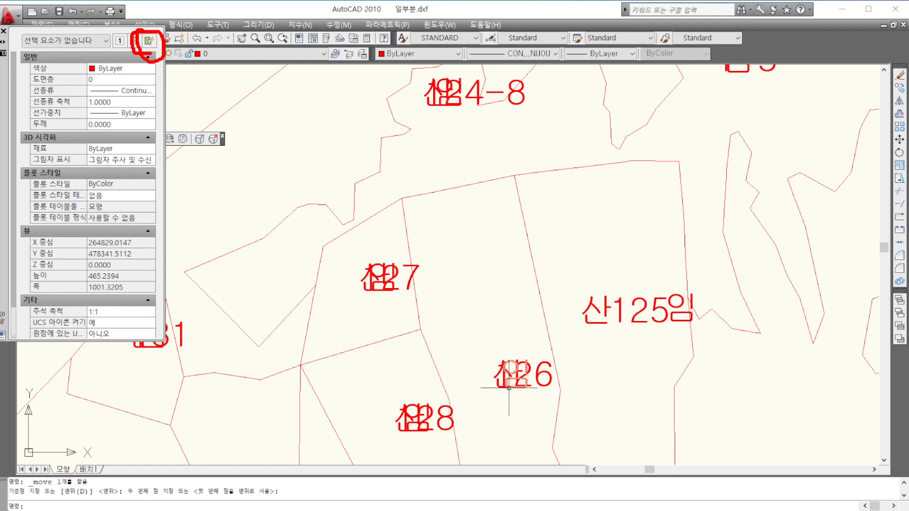
click(590, 306)
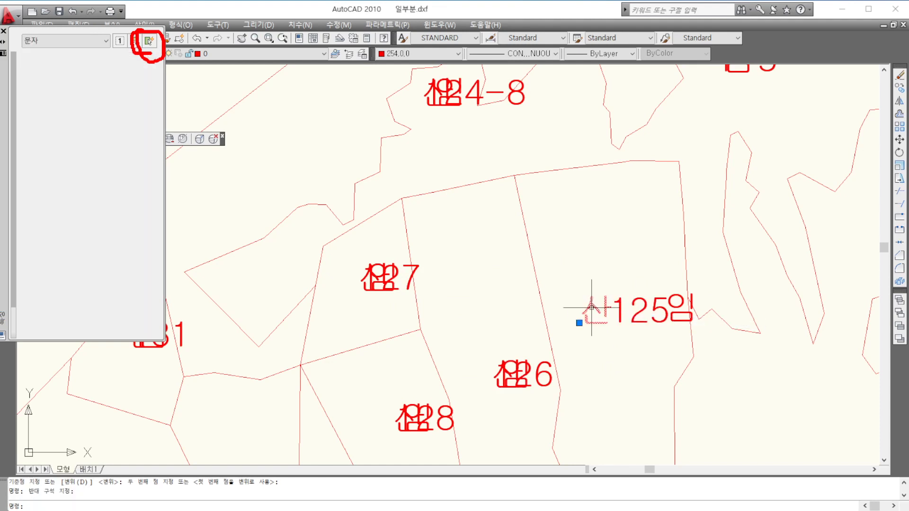
click(684, 308)
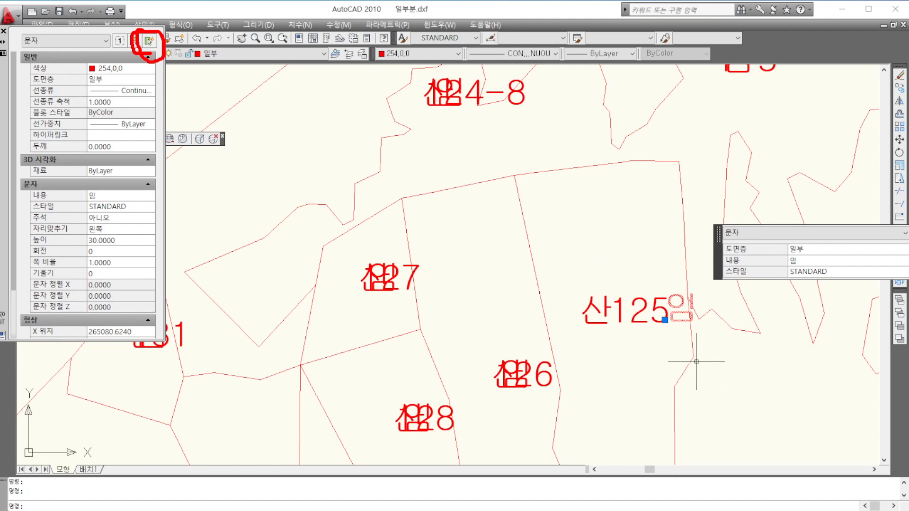
mouse_move(734, 271)
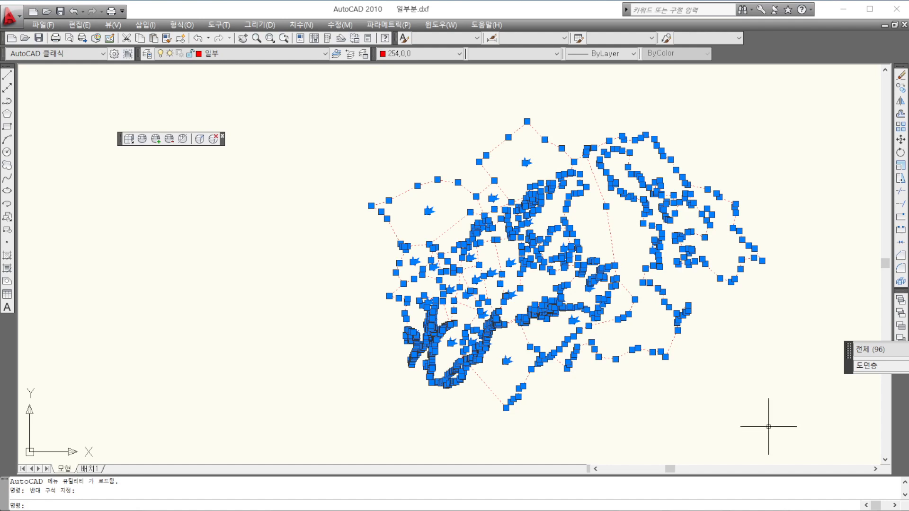
View the properties of only the multiline text (여러 줄 문자) among all selected objects, and clear the selection
right_click(577, 242)
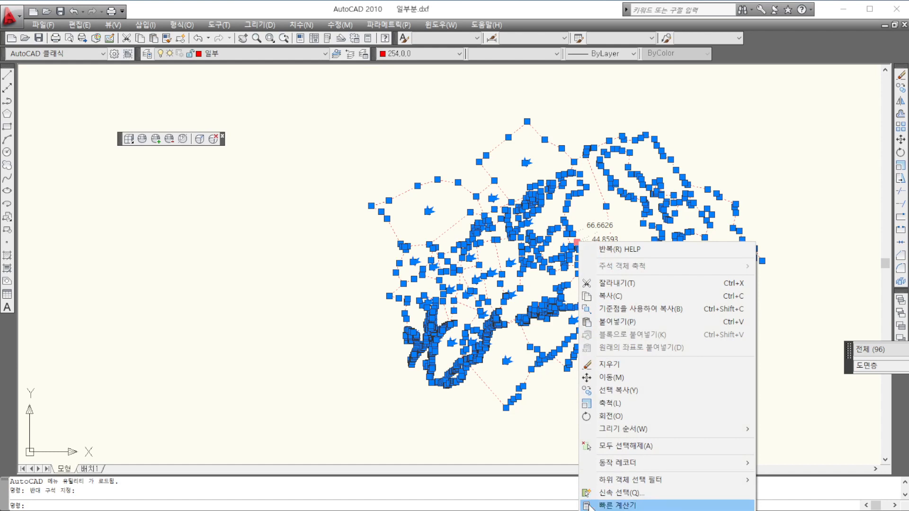
click(610, 491)
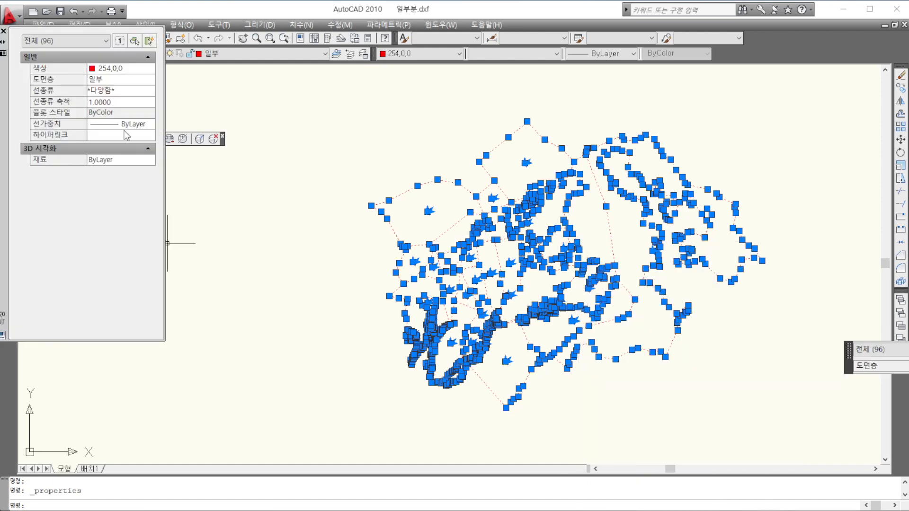
click(69, 44)
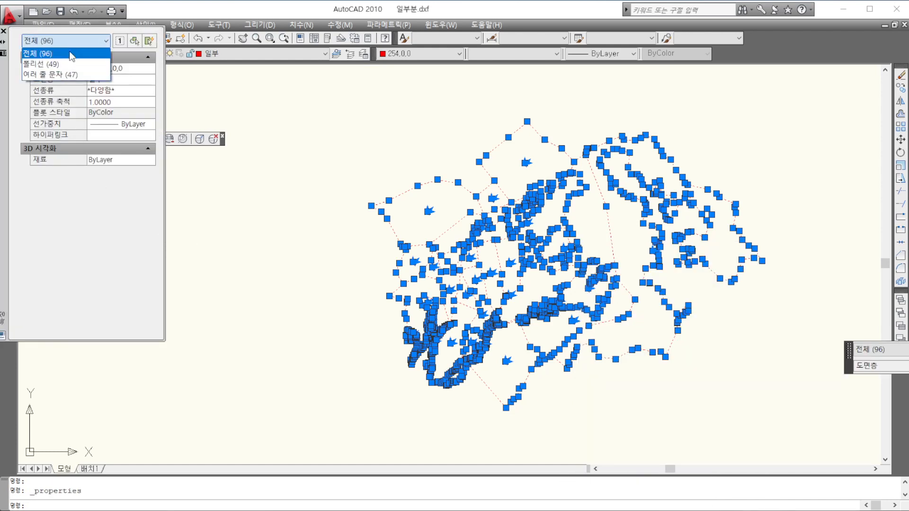
click(36, 74)
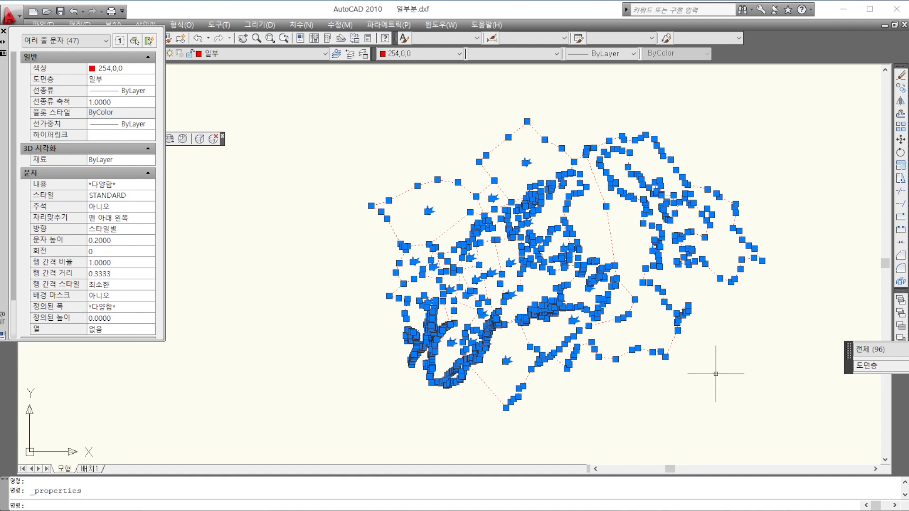
key(Escape)
key(Escape)
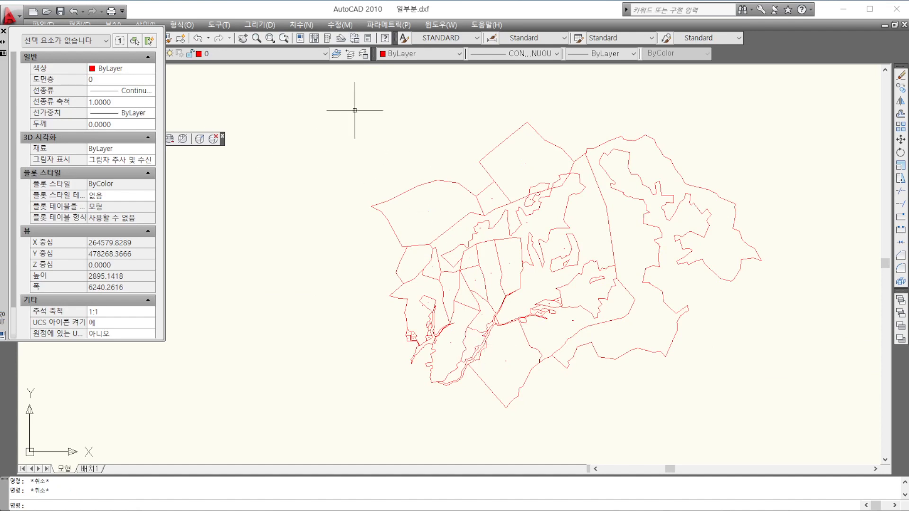
click(336, 97)
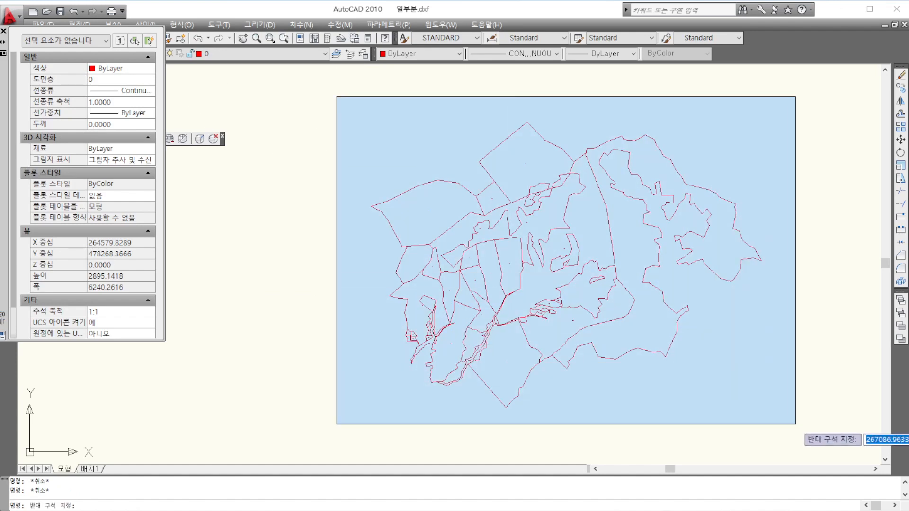
key(Escape)
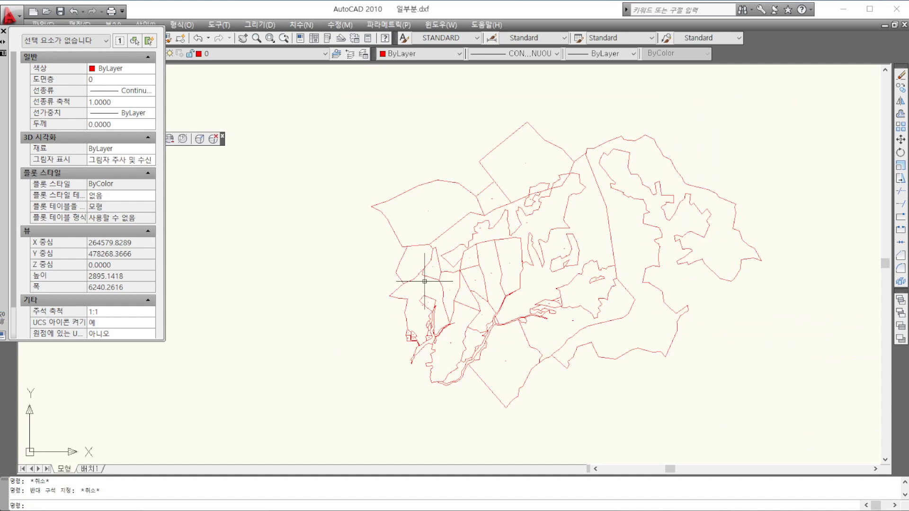
Change the STANDARD text style's font to 굴림 and apply it to the drawing
key(Escape)
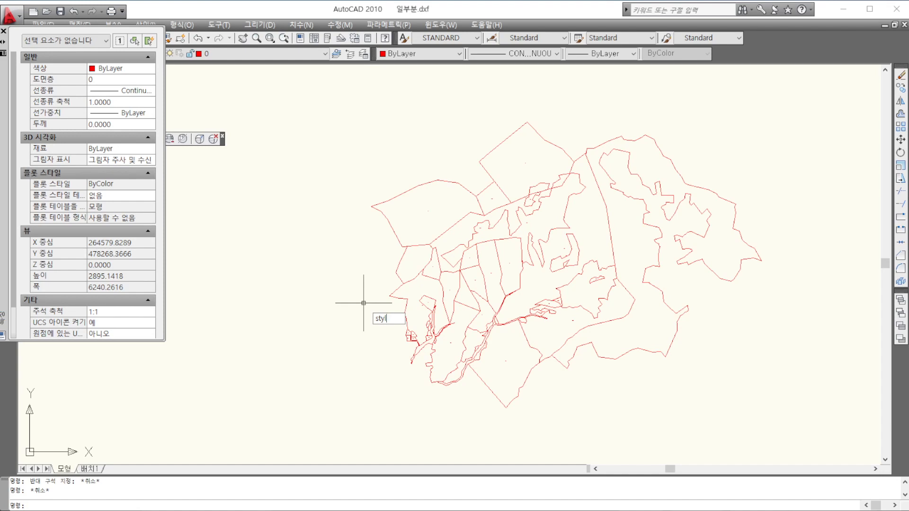
text(style)
key(Return)
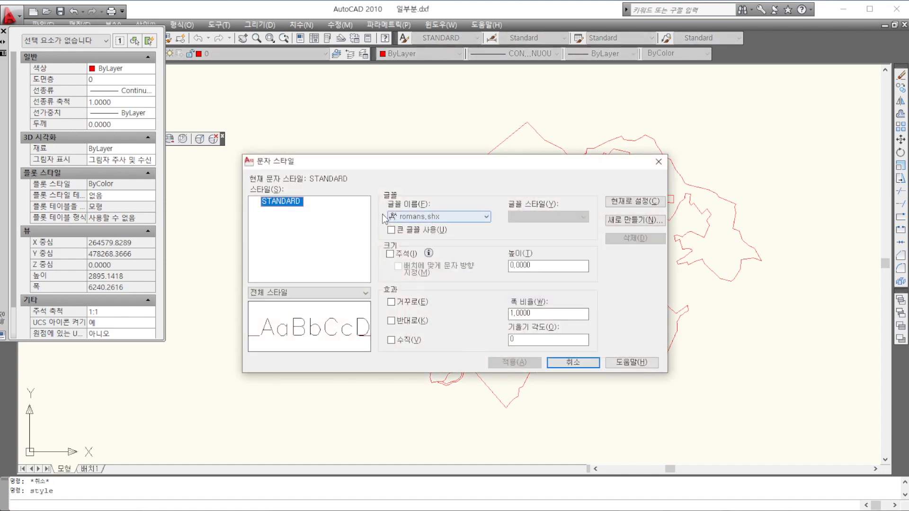
click(484, 219)
scroll(480, 242, down, 3)
scroll(480, 240, down, 6)
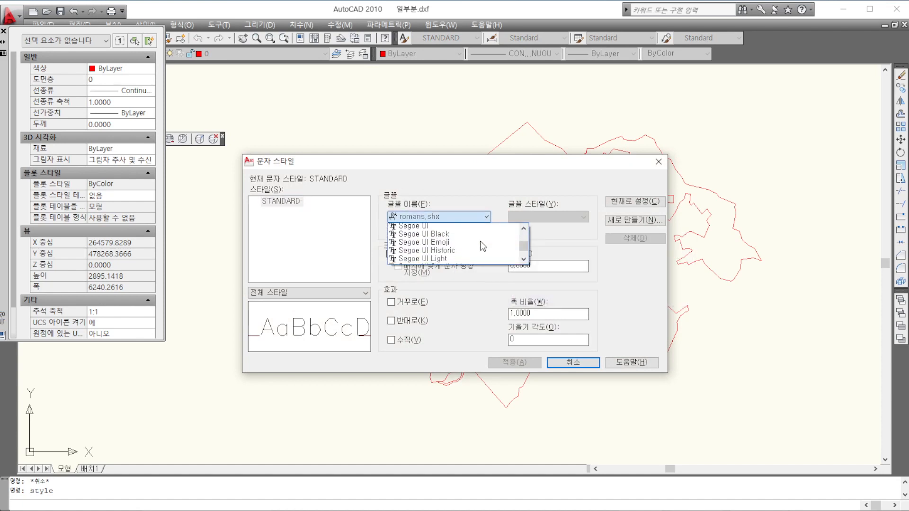
scroll(482, 238, down, 6)
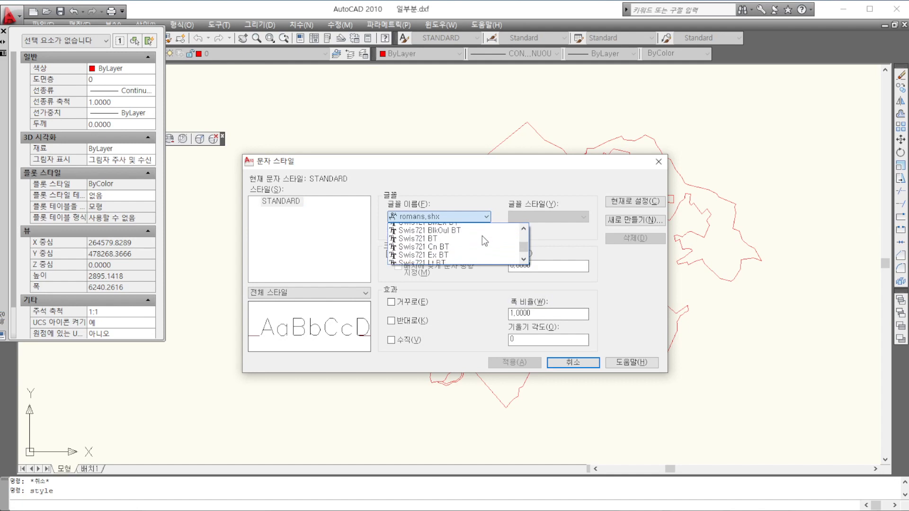
scroll(482, 235, down, 12)
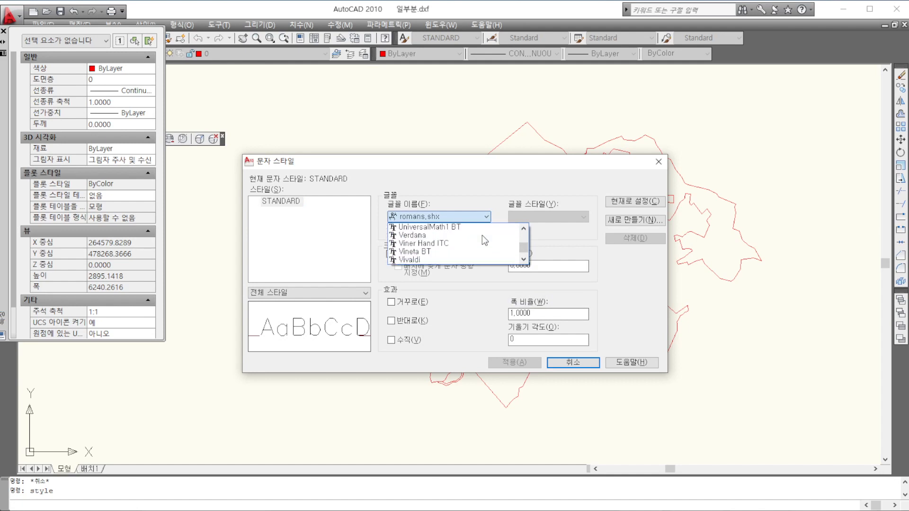
scroll(482, 235, down, 3)
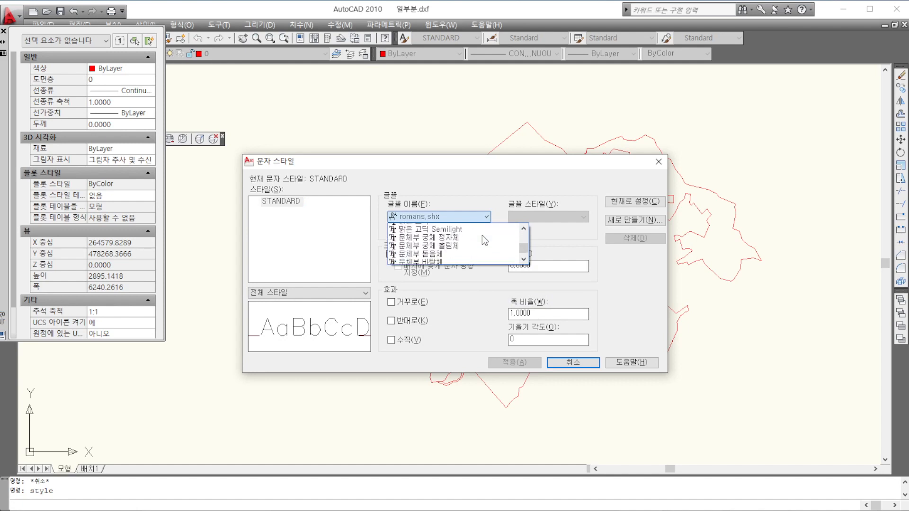
scroll(423, 236, up, 3)
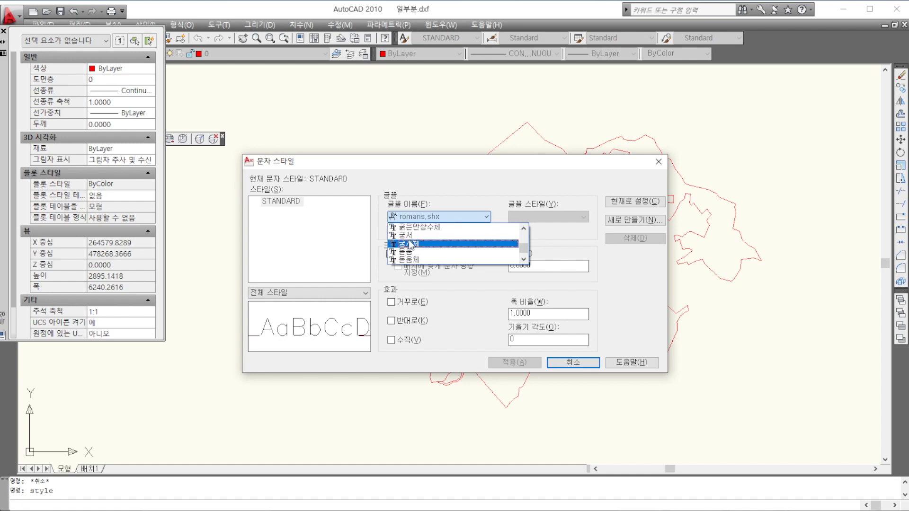
click(413, 242)
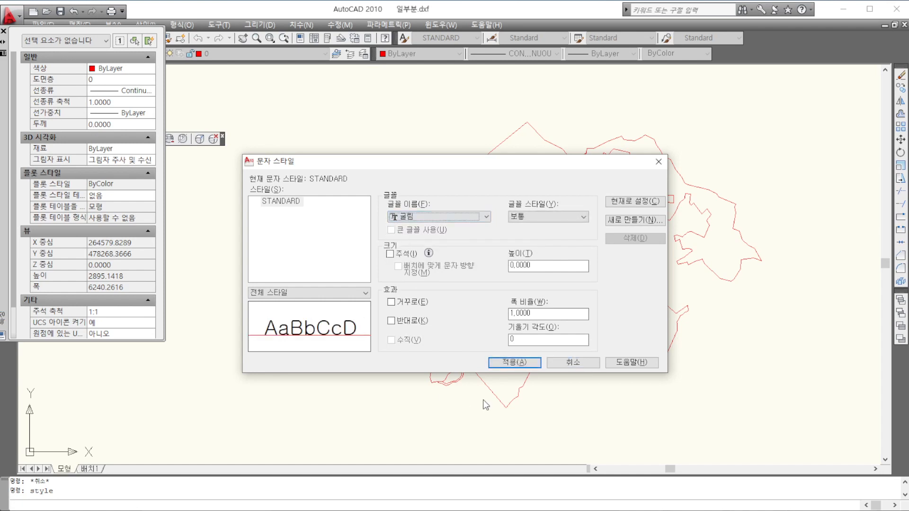
click(523, 363)
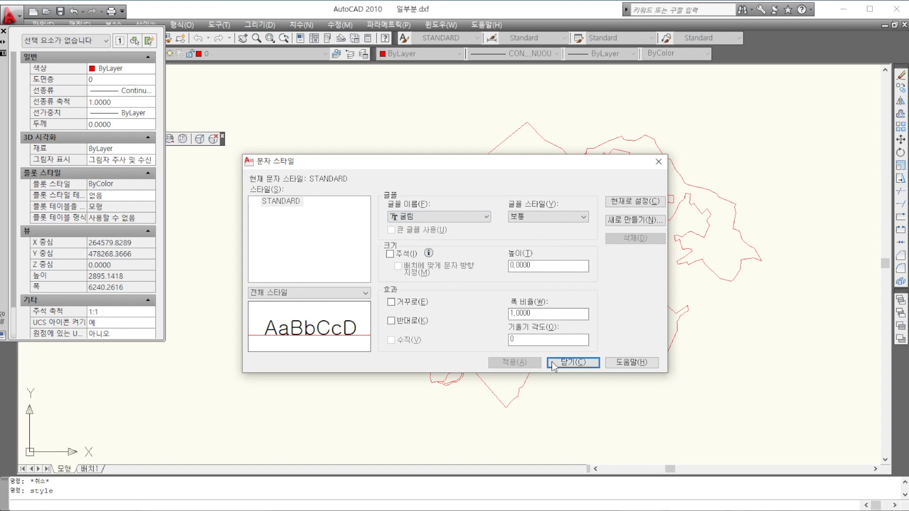
click(571, 363)
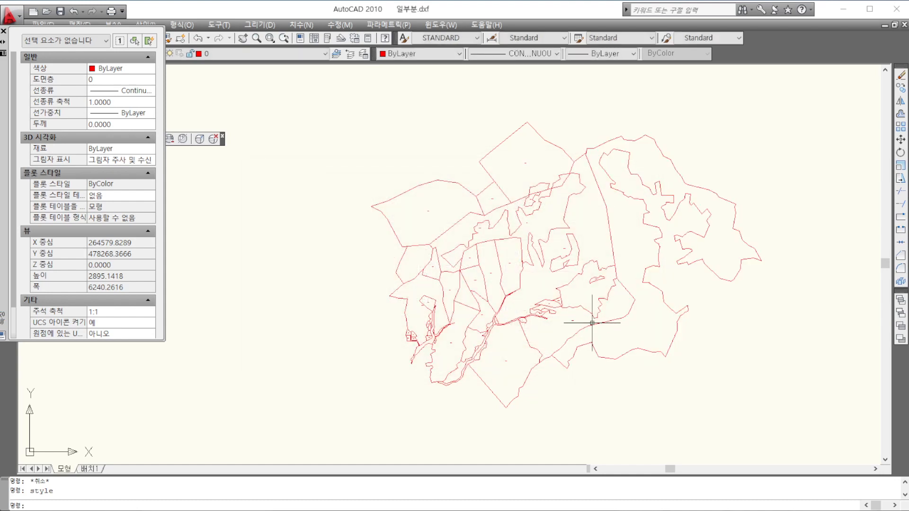
Check how the parcel labels display in the 굴림 font, up close and across the whole drawing
scroll(590, 304, up, 10)
scroll(630, 163, up, 5)
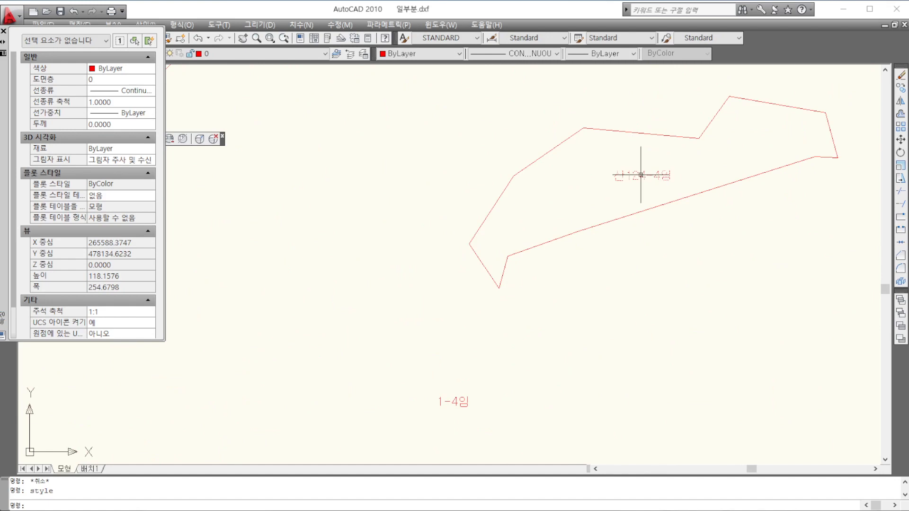
scroll(633, 197, down, 15)
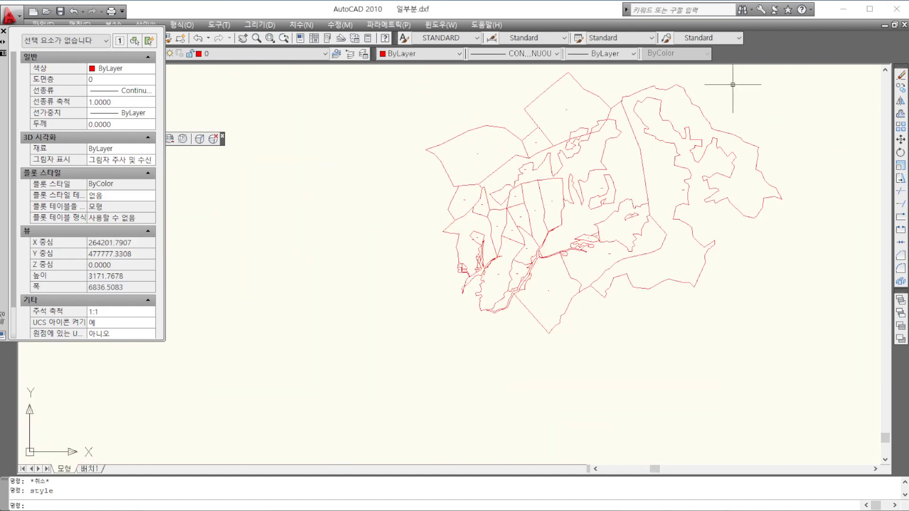
scroll(728, 88, up, 2)
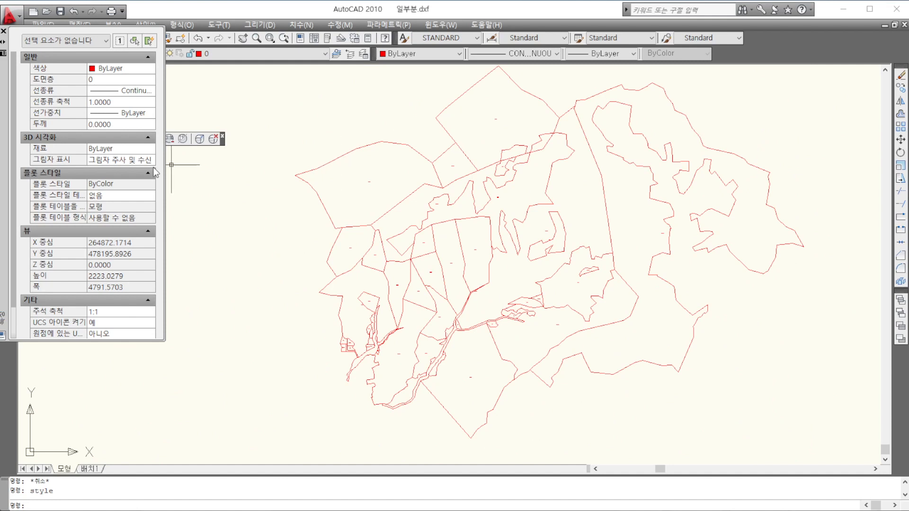
scroll(518, 190, down, 2)
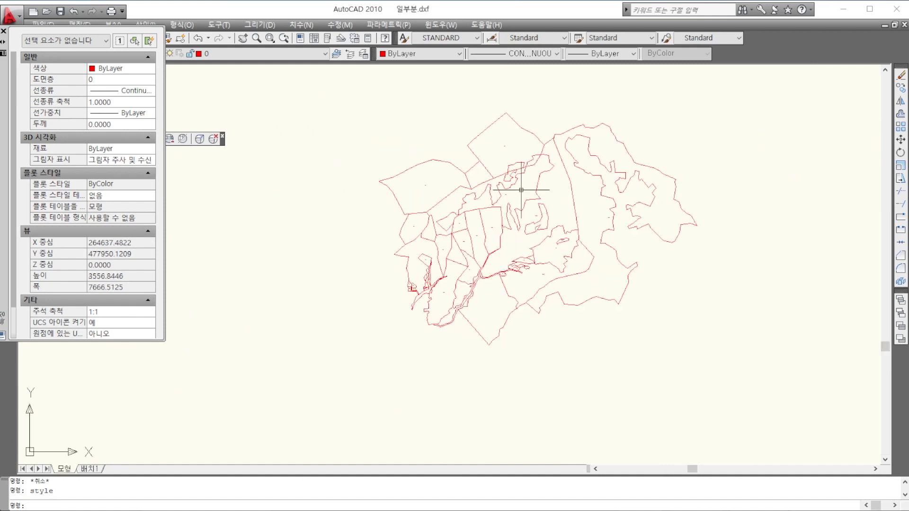
Quick-select every multiline text object (여러 줄 문자) in the entire drawing, using the 모두 선택 operator
click(347, 84)
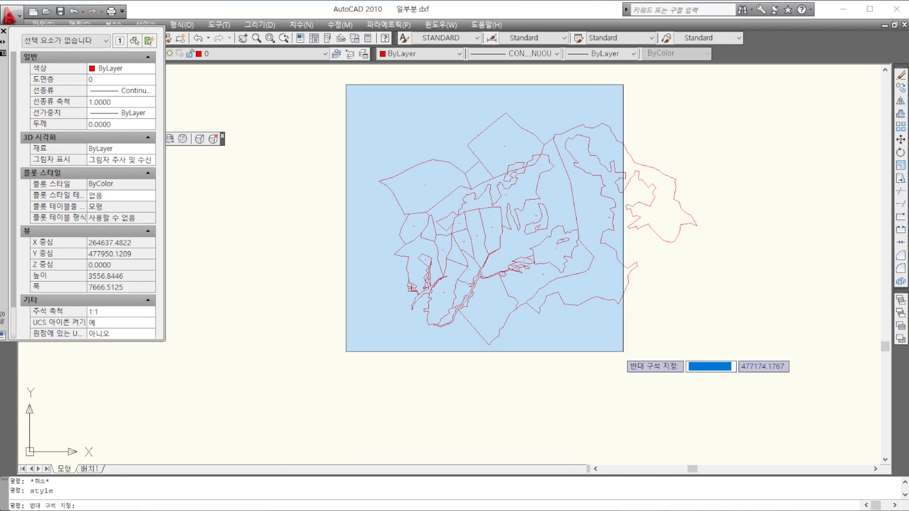
right_click(250, 122)
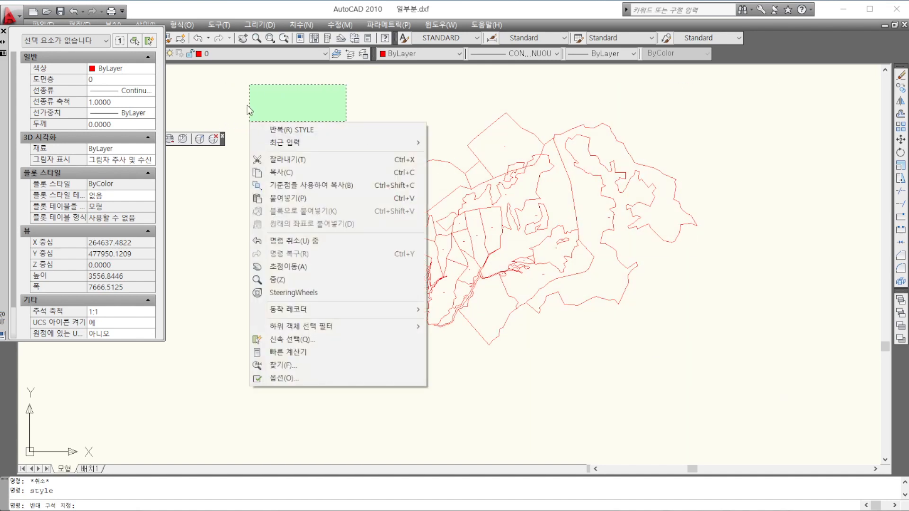
click(150, 40)
click(150, 40)
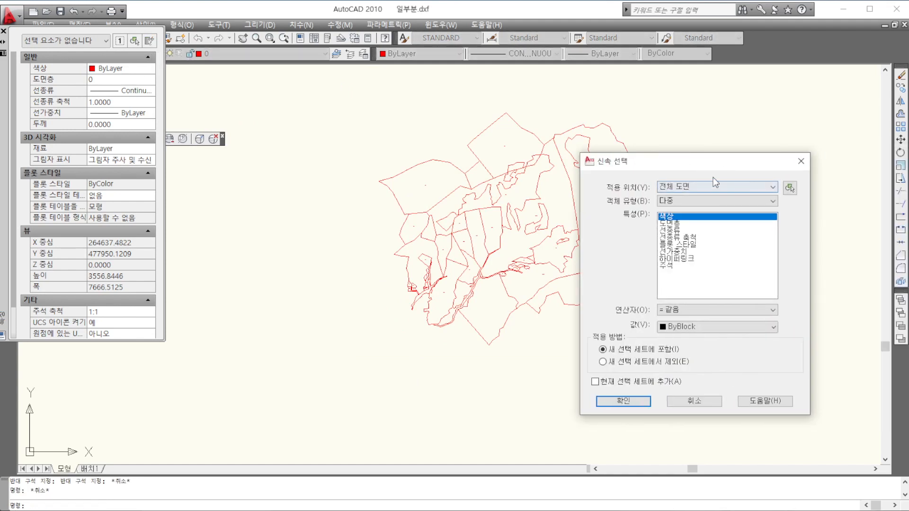
drag(702, 170, 745, 95)
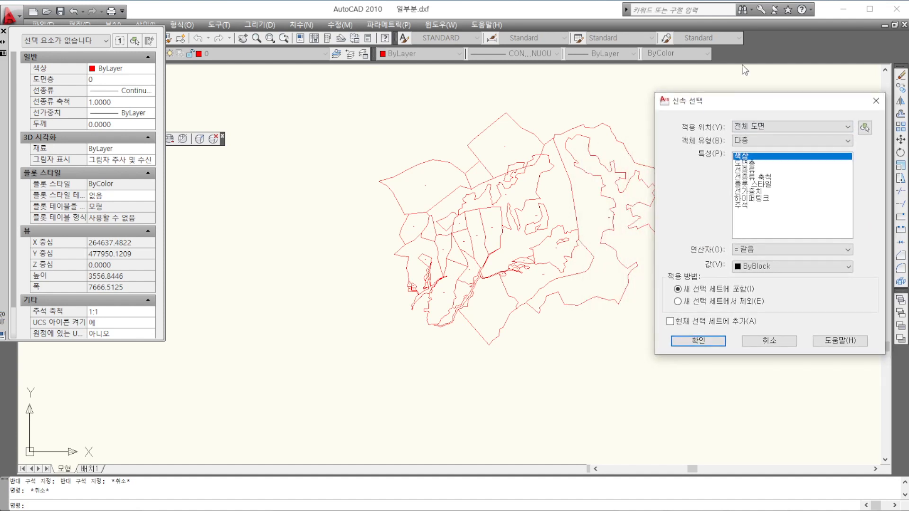
click(762, 129)
click(761, 129)
click(772, 140)
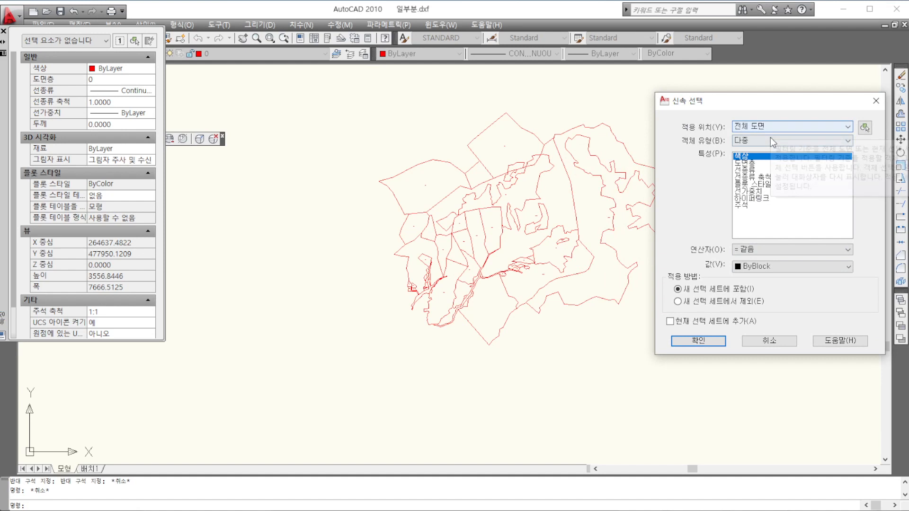
click(769, 166)
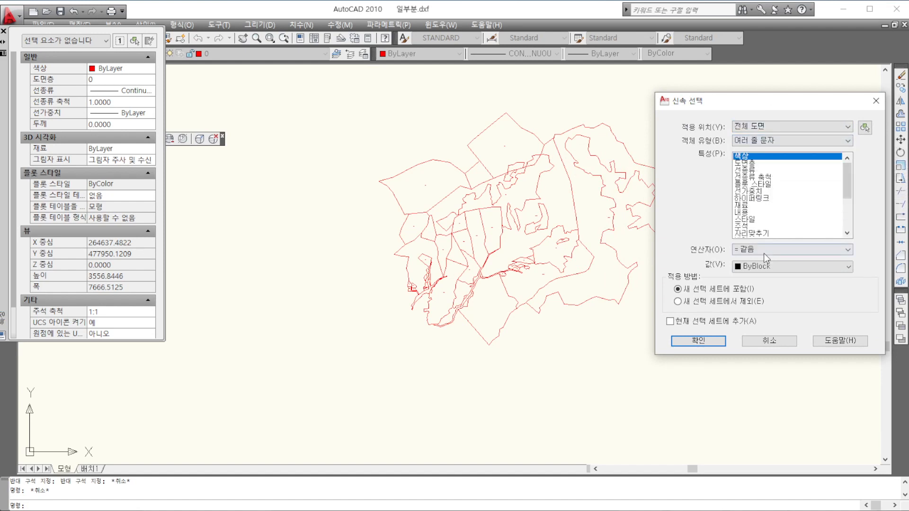
click(741, 250)
click(747, 287)
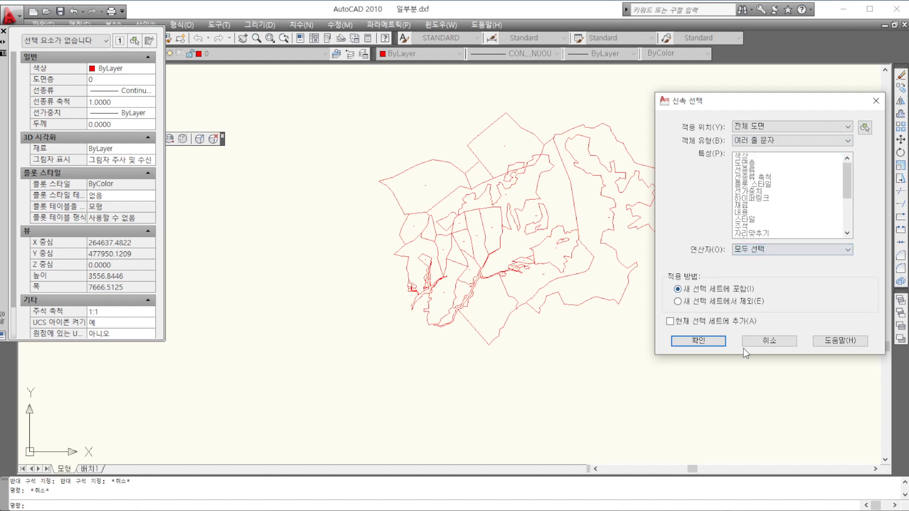
click(697, 341)
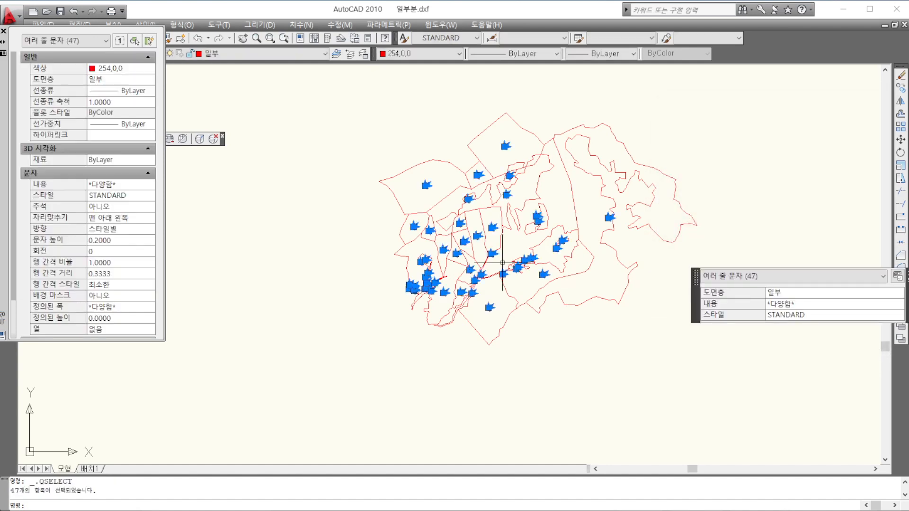
Examine where the selected multiline labels sit across the cadastral parcels
scroll(438, 287, up, 3)
scroll(445, 282, down, 2)
scroll(482, 260, up, 3)
scroll(426, 256, up, 3)
scroll(506, 258, up, 3)
scroll(663, 208, up, 3)
scroll(689, 197, down, 5)
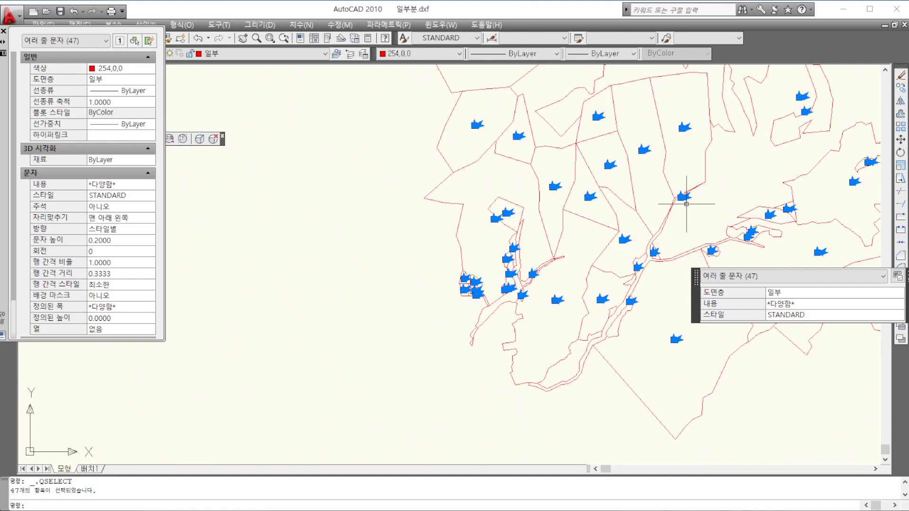
scroll(672, 208, down, 4)
scroll(688, 192, up, 3)
scroll(688, 192, up, 3)
mouse_move(750, 287)
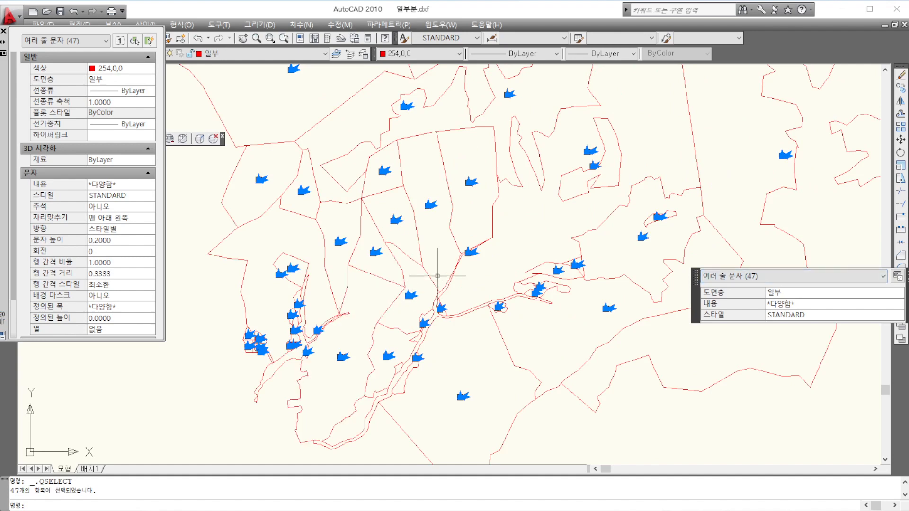
Explode all the selected multiline labels into plain text objects
scroll(463, 271, down, 2)
scroll(463, 271, down, 2)
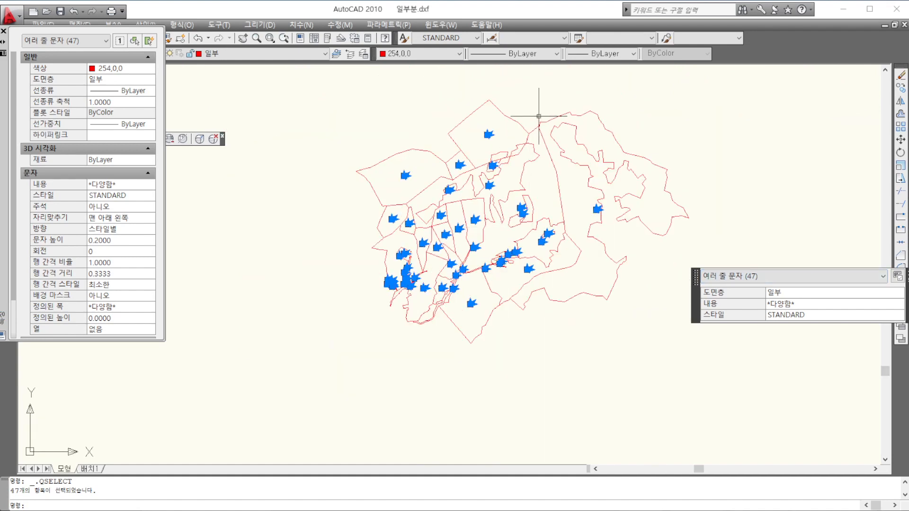
scroll(544, 109, up, 1)
mouse_move(558, 288)
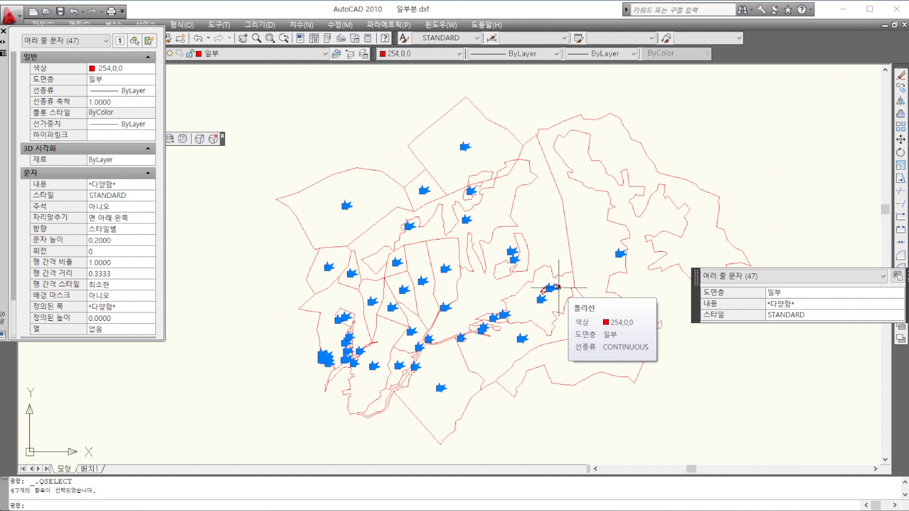
text(x)
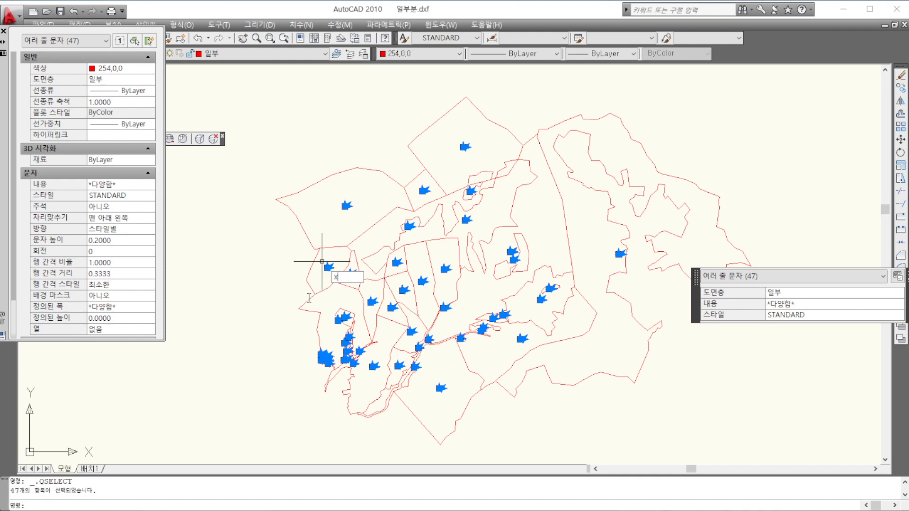
key(Return)
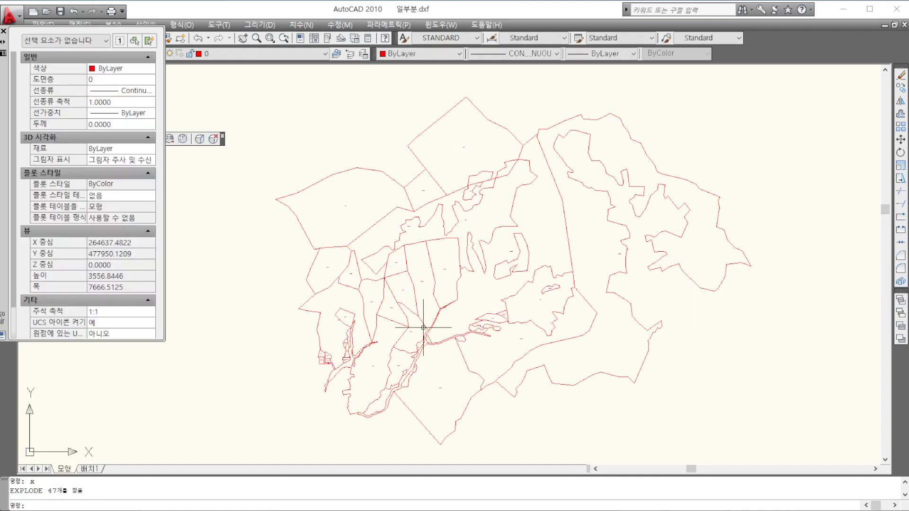
Select the exploded 산125임 label, dismiss its quick properties, and inspect whether its characters form one text object
scroll(441, 293, up, 12)
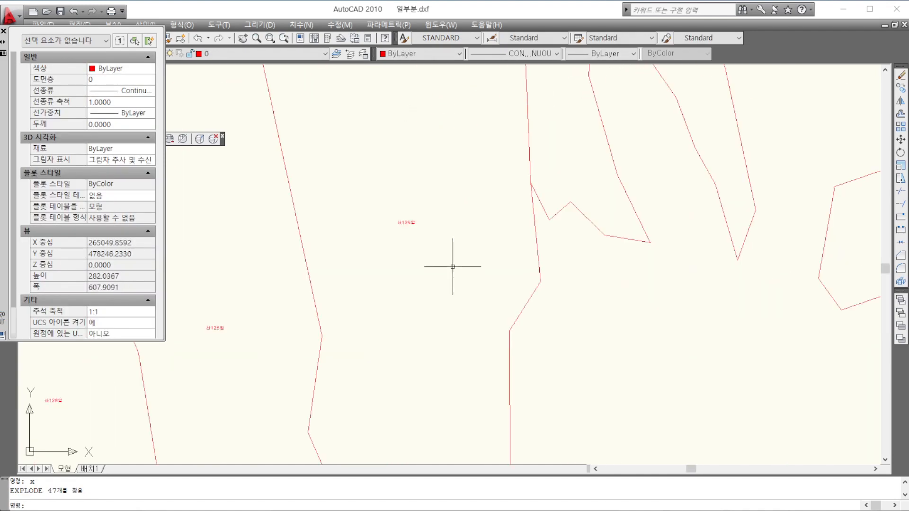
click(401, 216)
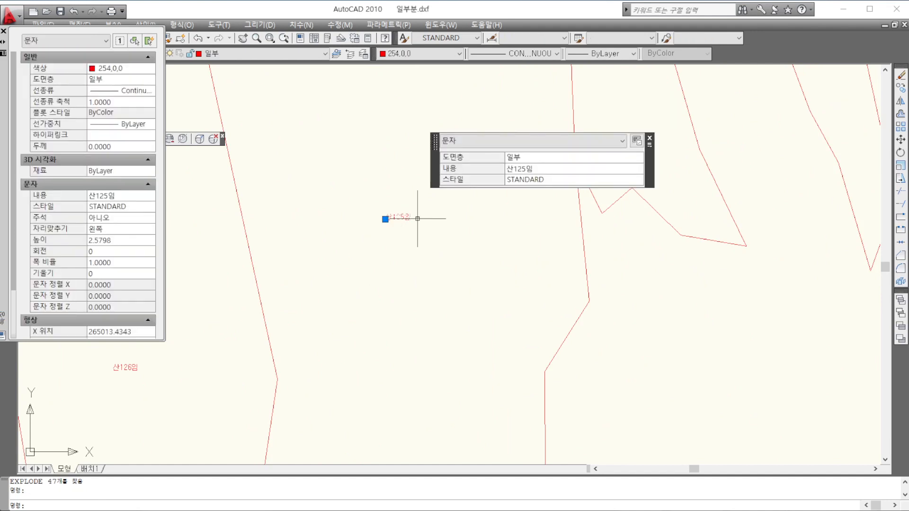
scroll(400, 222, down, 3)
scroll(400, 226, down, 3)
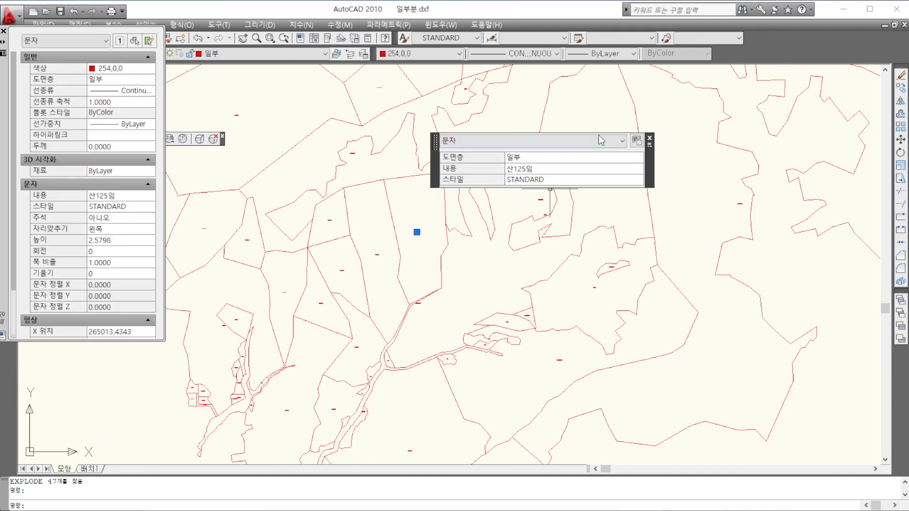
click(649, 139)
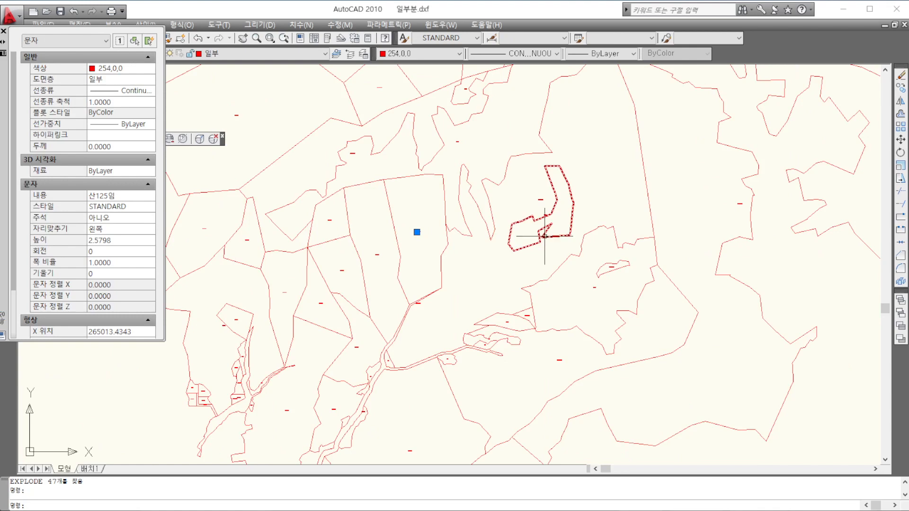
scroll(599, 259, down, 3)
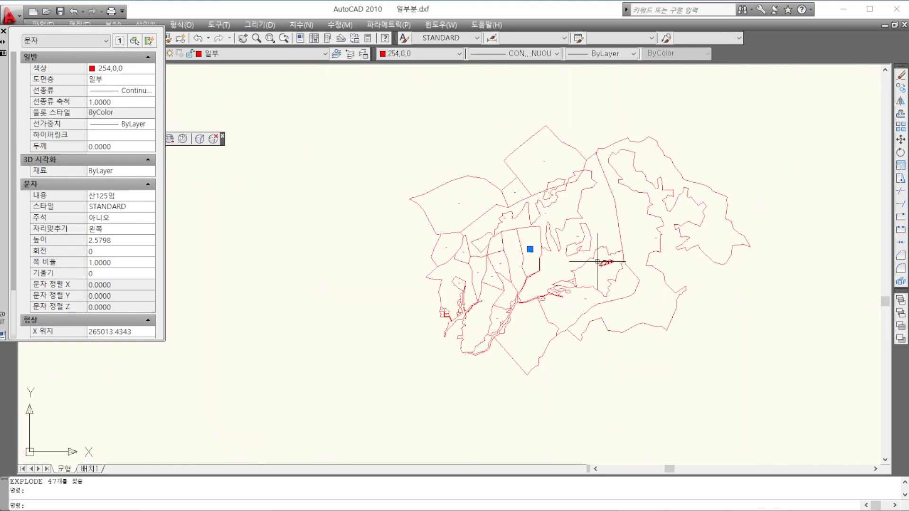
scroll(559, 274, up, 6)
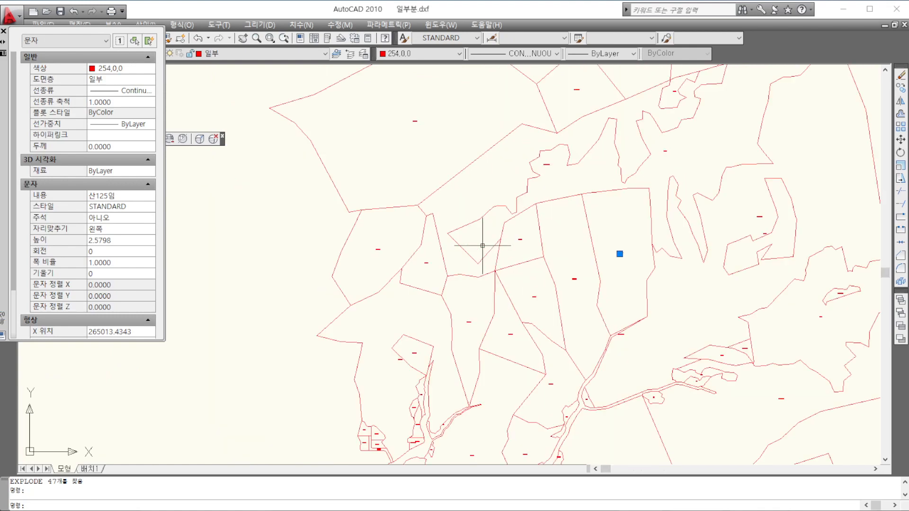
scroll(626, 264, up, 4)
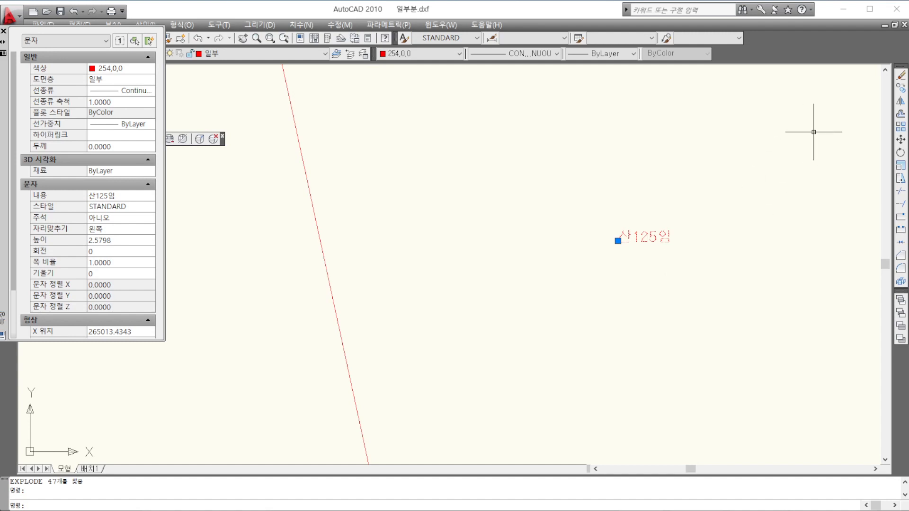
Close the 일부분.dxf drawing without saving changes and reopen it from the 연속지적도32 folder
click(905, 26)
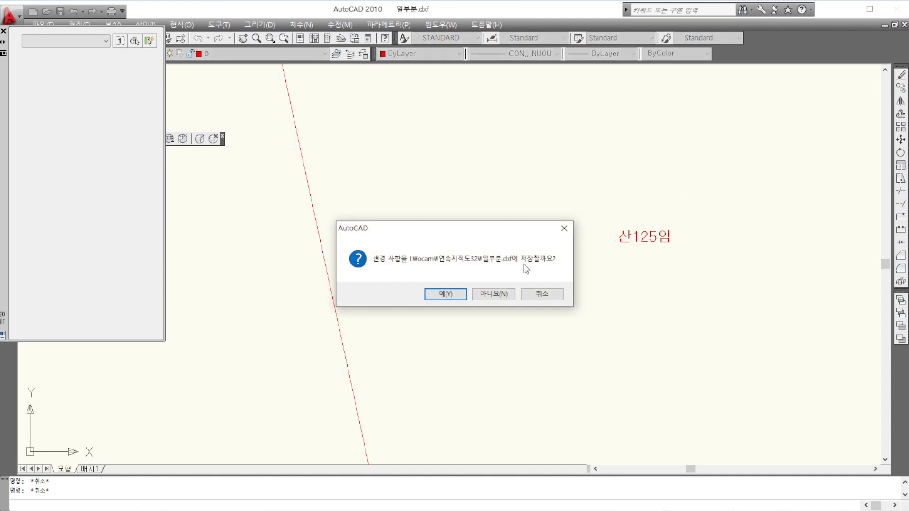
click(500, 298)
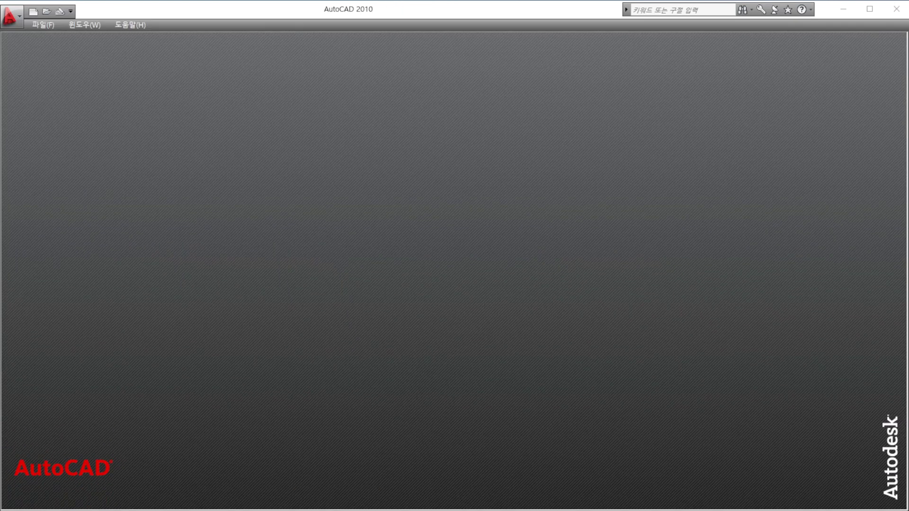
key(alt+Tab)
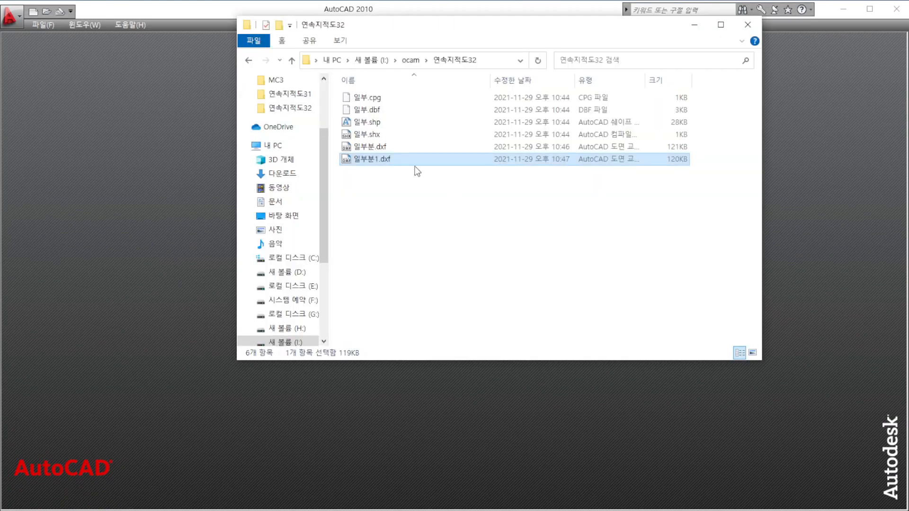
double_click(384, 147)
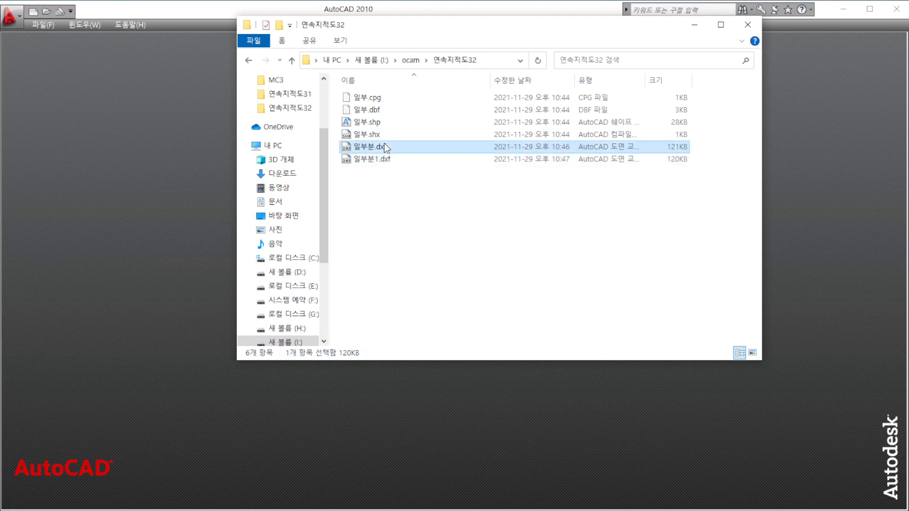
Select the parcel outlines and labels together with a selection window around the whole cadastral drawing
scroll(284, 316, up, 3)
scroll(397, 307, down, 6)
scroll(381, 310, up, 3)
scroll(379, 314, up, 3)
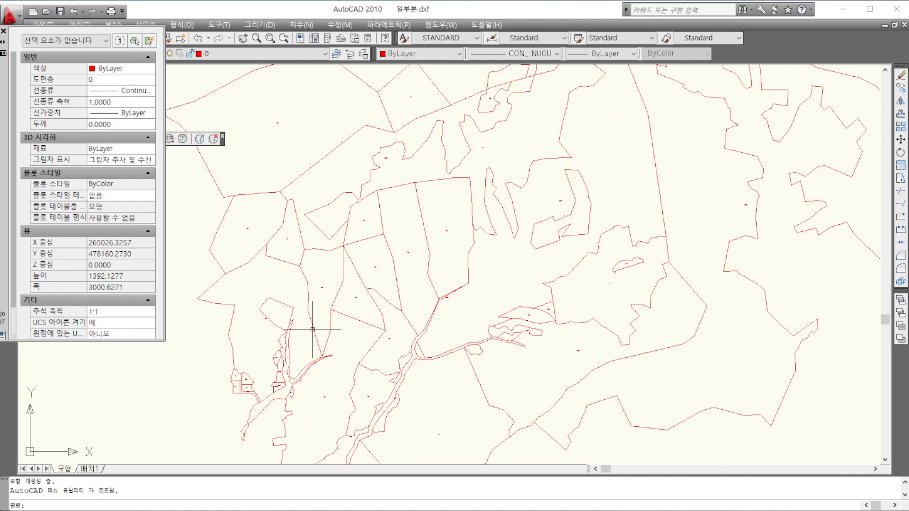
scroll(332, 333, down, 6)
scroll(315, 345, up, 3)
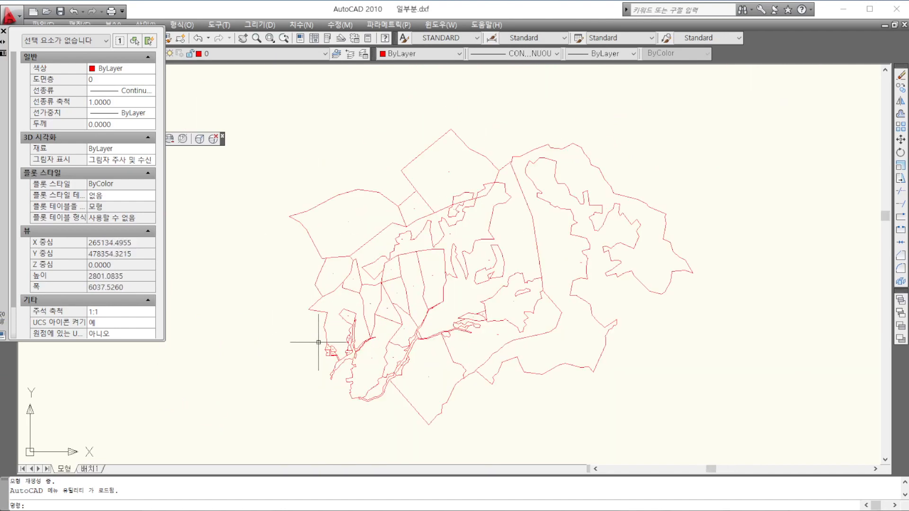
click(285, 93)
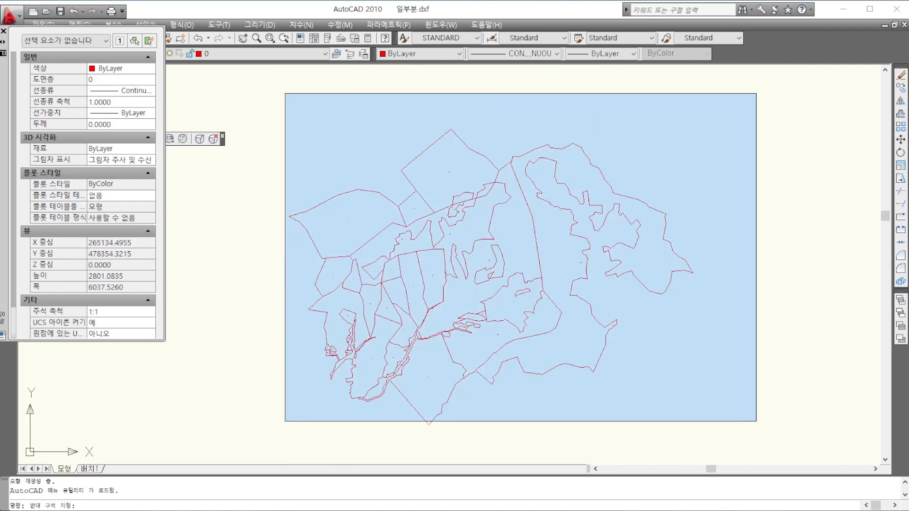
click(725, 443)
scroll(497, 264, up, 2)
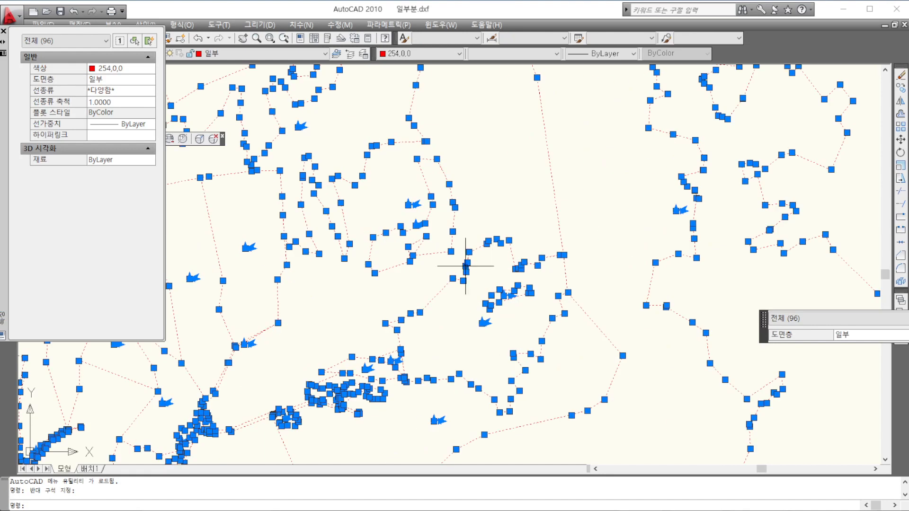
scroll(479, 271, up, 2)
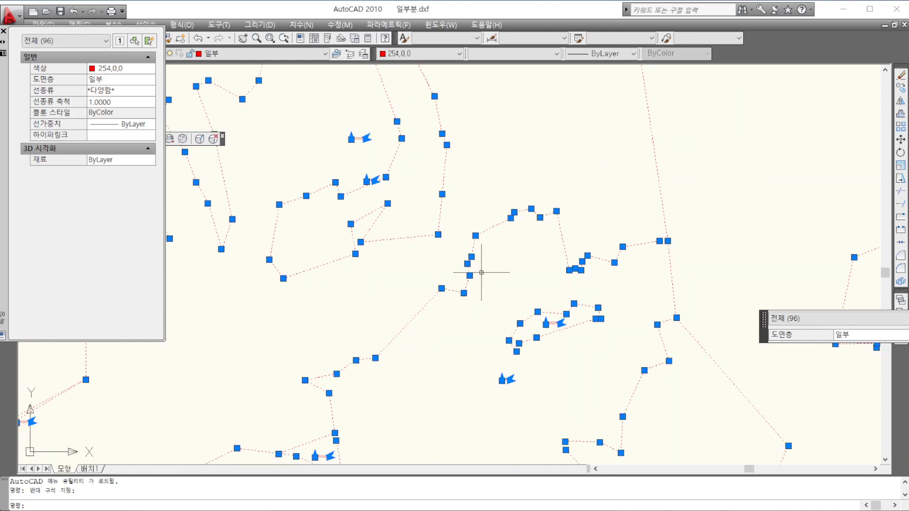
Quick-select every multiline text object (여러 줄 문자) in the entire drawing (전체 도면), using the 모두 선택 operator
click(149, 40)
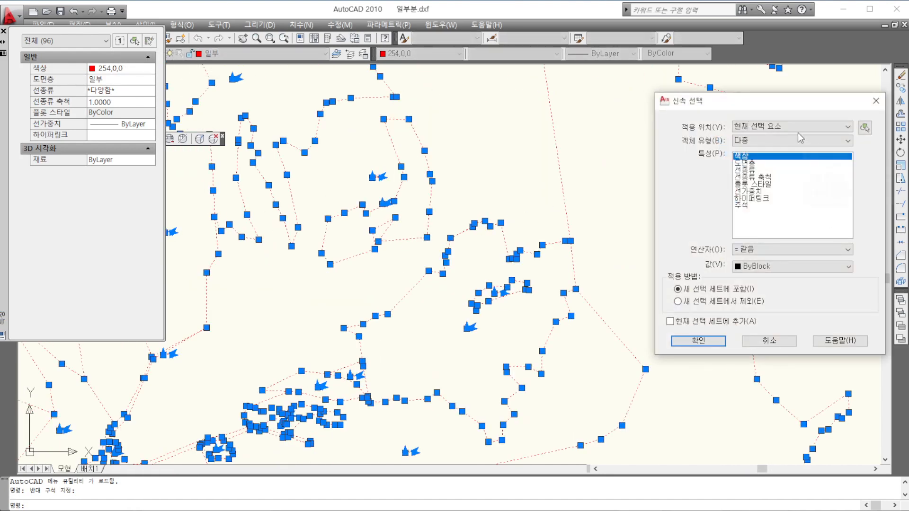
click(793, 126)
click(770, 140)
click(769, 141)
click(771, 170)
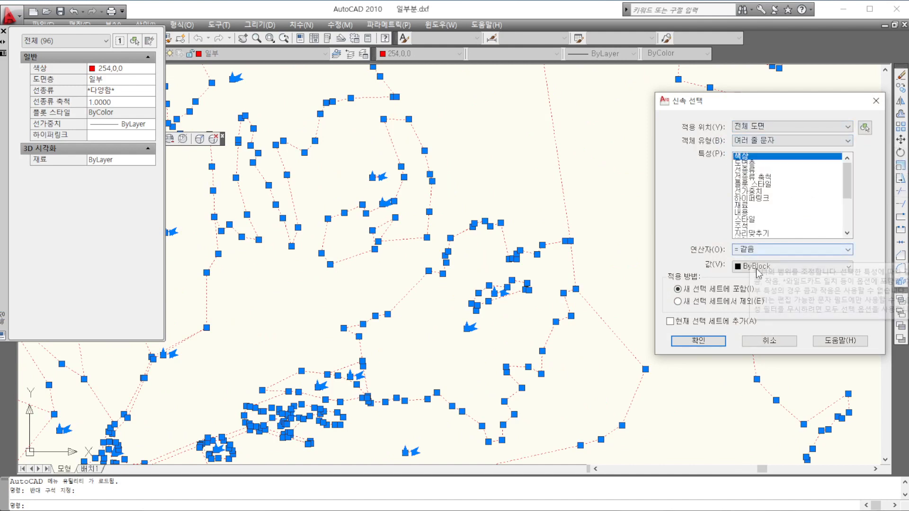
click(758, 250)
click(760, 290)
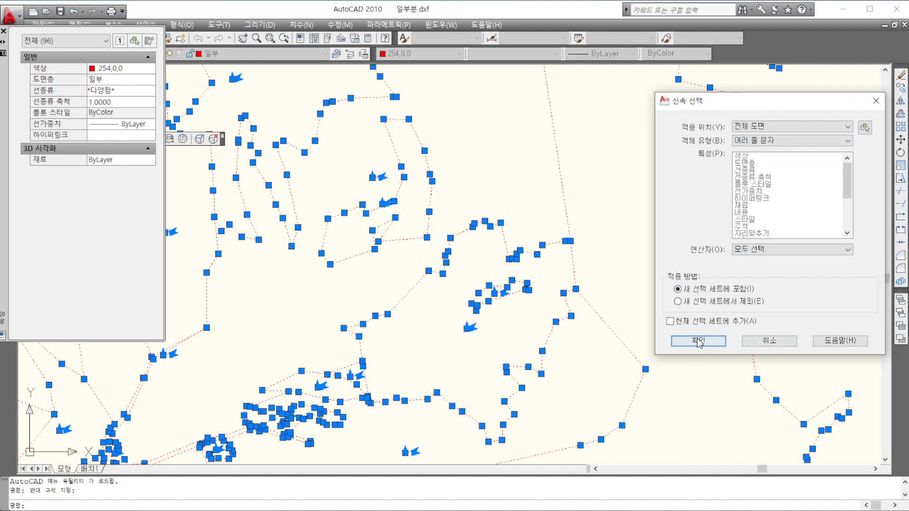
click(699, 342)
Set the text height (문자 높이) of all the selected multiline labels to 15
scroll(512, 350, down, 5)
scroll(454, 291, up, 8)
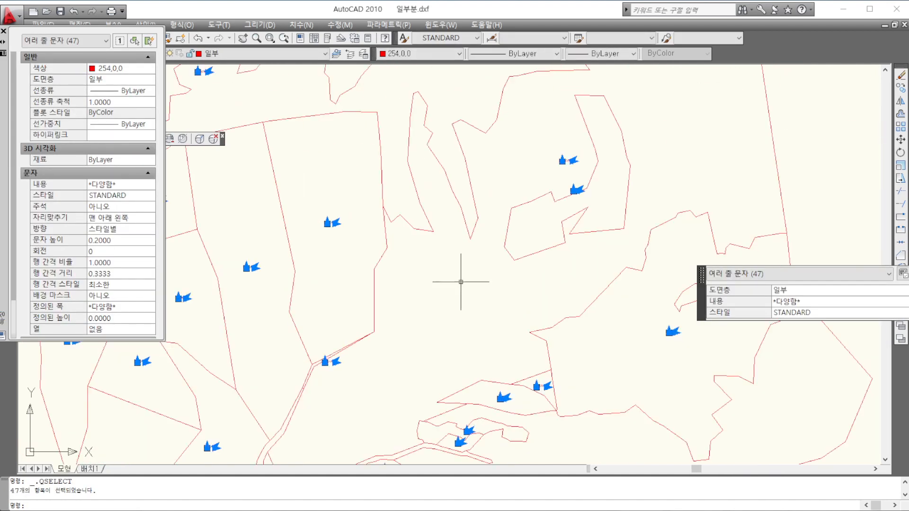
scroll(587, 138, up, 4)
scroll(534, 185, up, 4)
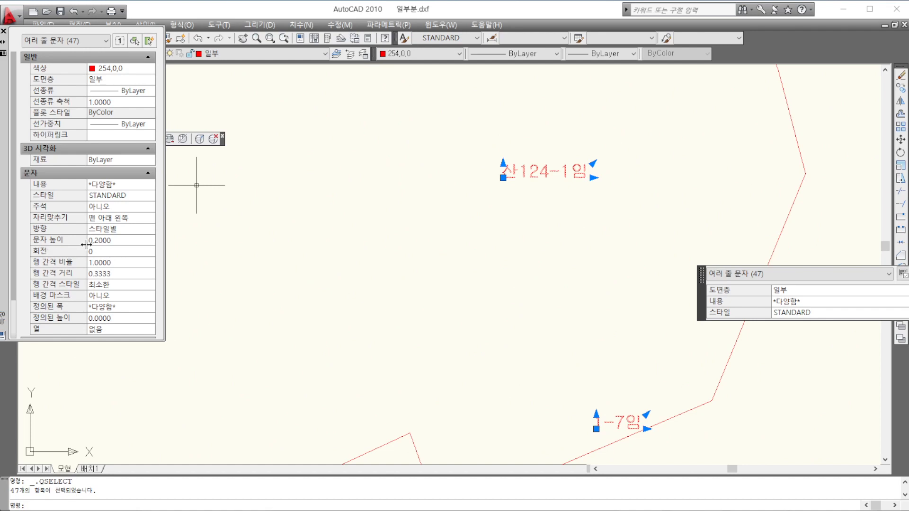
click(109, 240)
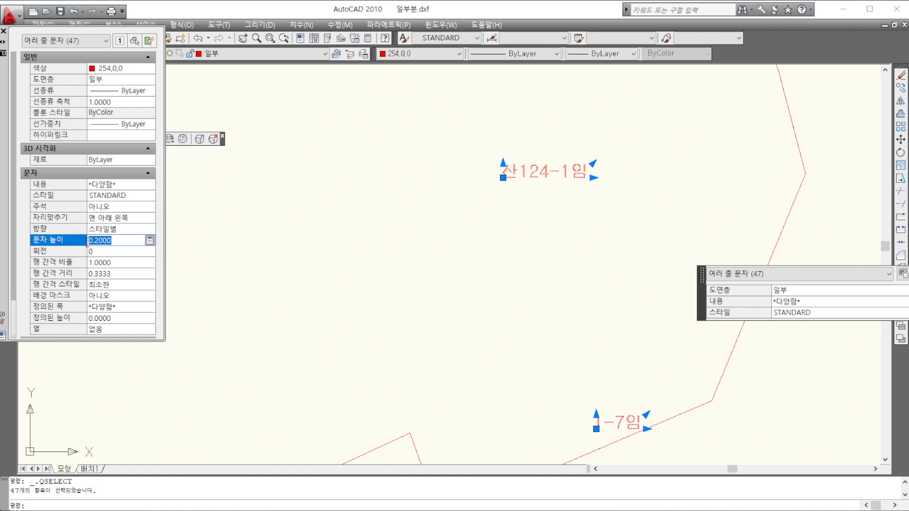
text(15)
key(Tab)
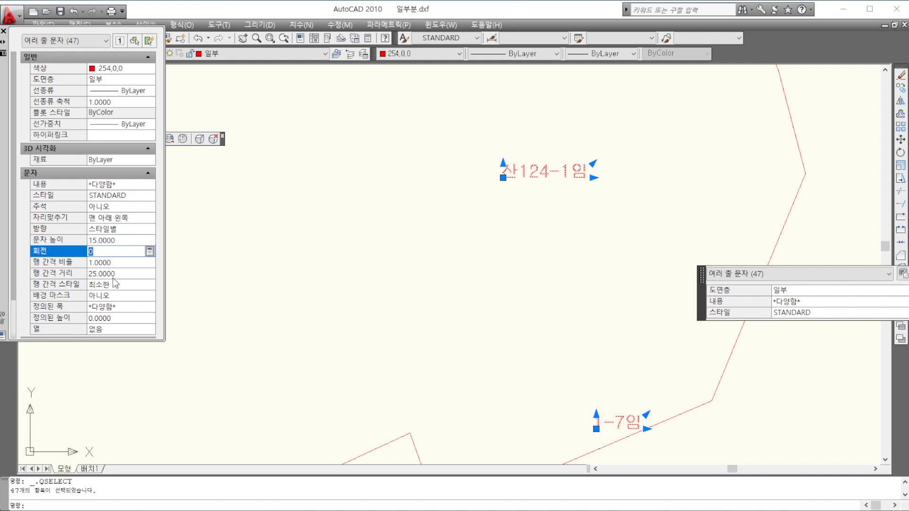
Select the 산124-1임 label, dismiss its quick properties, and examine its displayed size relative to the parcels
click(578, 171)
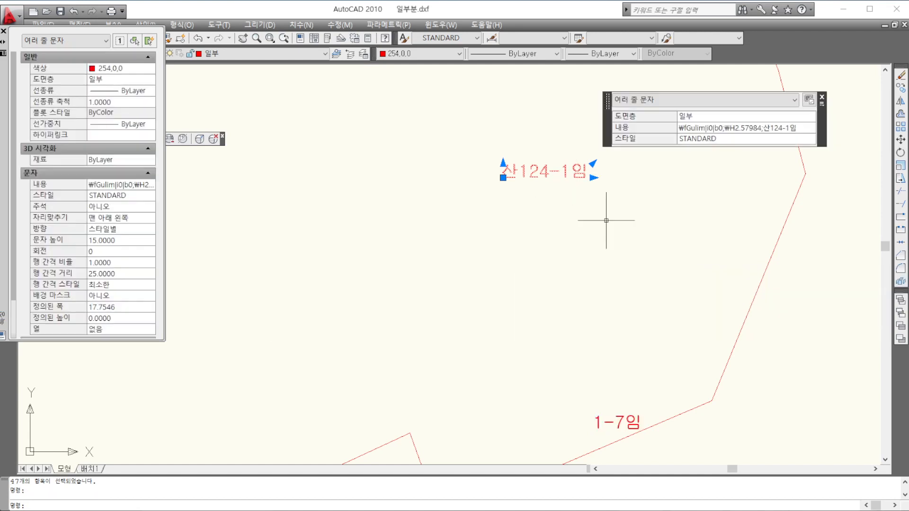
scroll(607, 251, down, 5)
scroll(577, 301, down, 5)
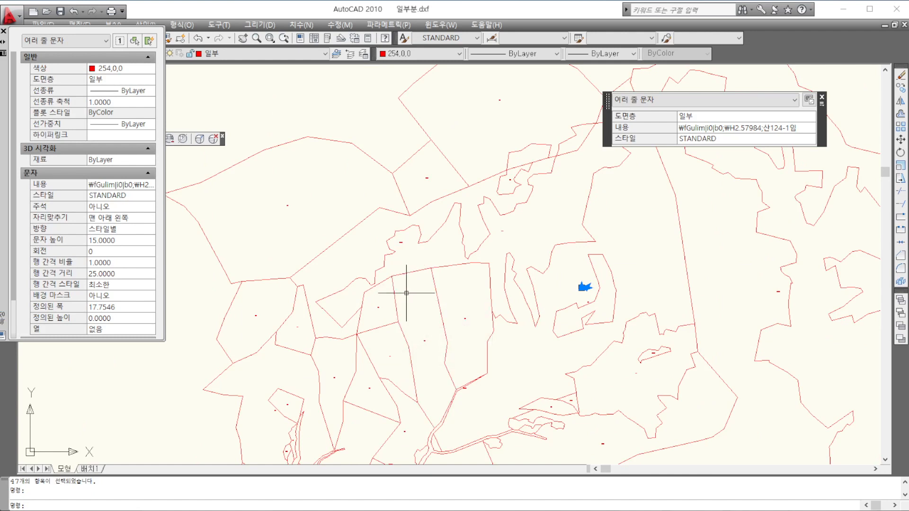
scroll(586, 289, up, 6)
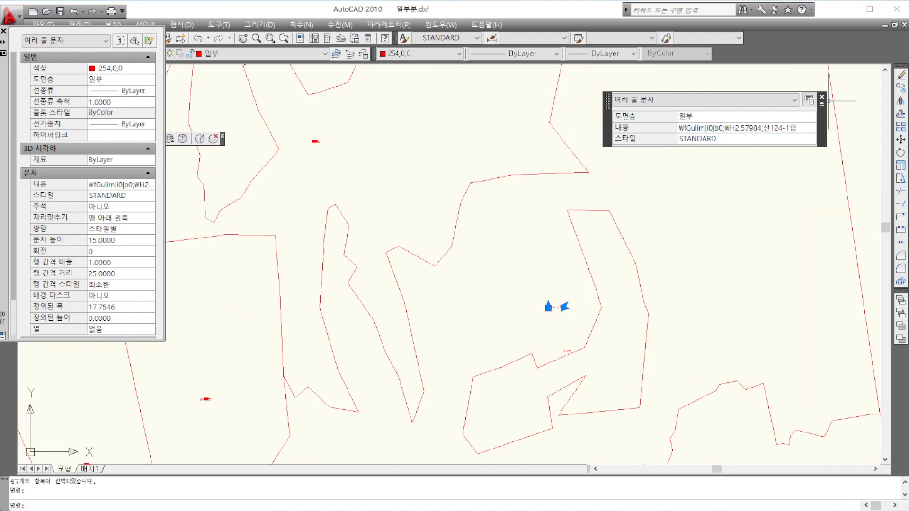
mouse_move(822, 100)
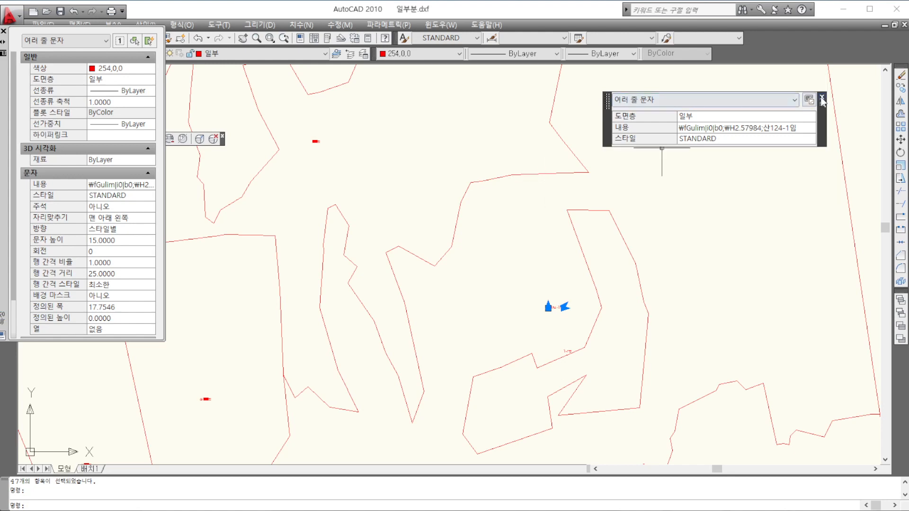
click(822, 101)
scroll(645, 171, down, 5)
scroll(708, 162, down, 3)
scroll(707, 194, up, 1)
scroll(707, 194, up, 4)
scroll(734, 197, down, 2)
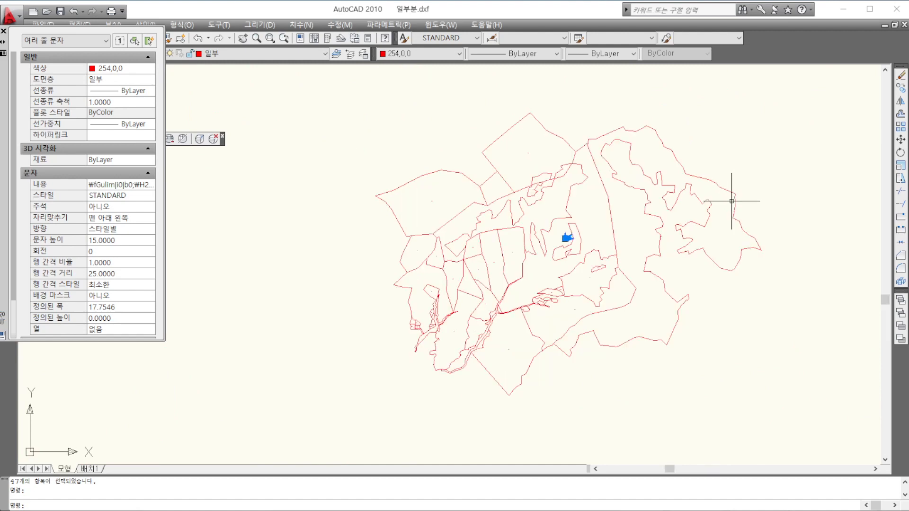
Quick-select all 여러 줄 문자 objects across the entire drawing again, with the operator set to 모두 선택
click(150, 41)
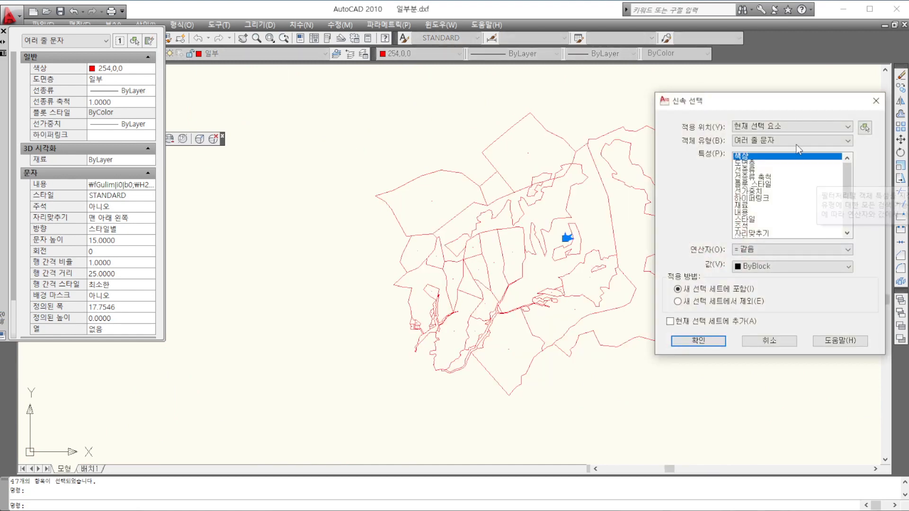
click(794, 129)
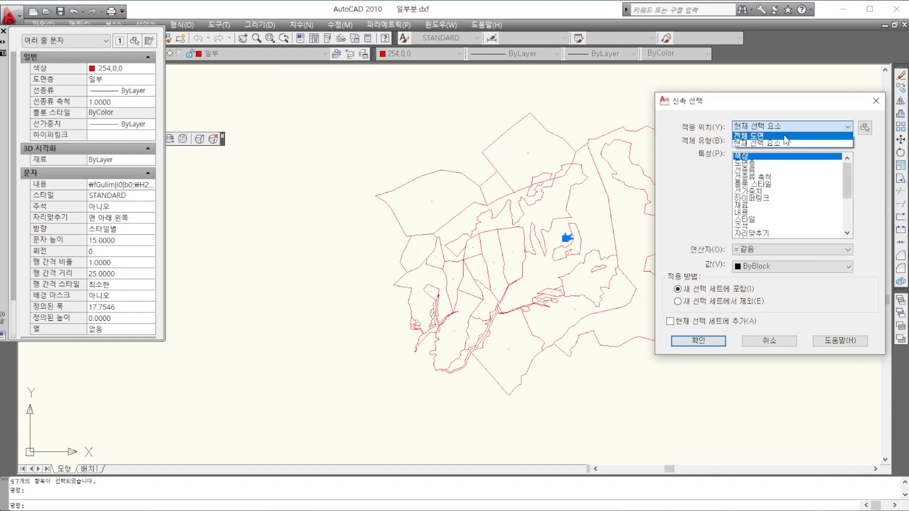
click(777, 141)
click(777, 140)
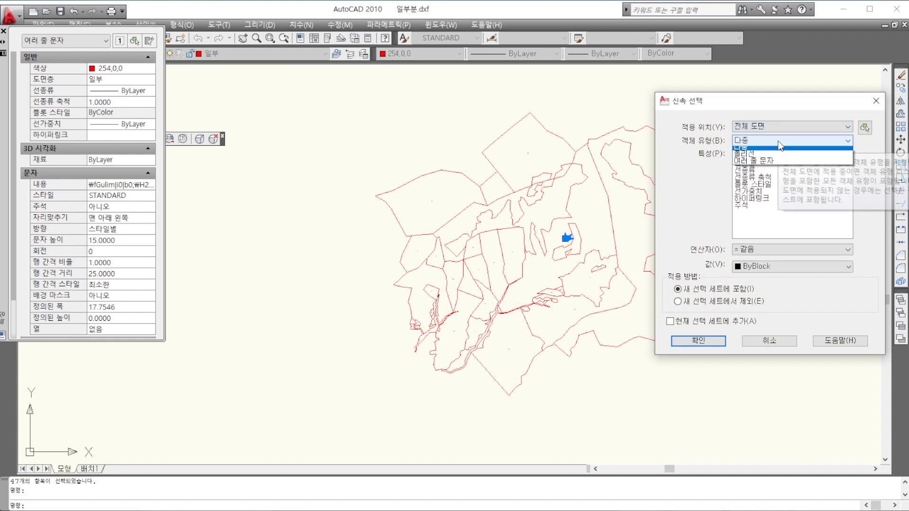
click(773, 165)
click(764, 247)
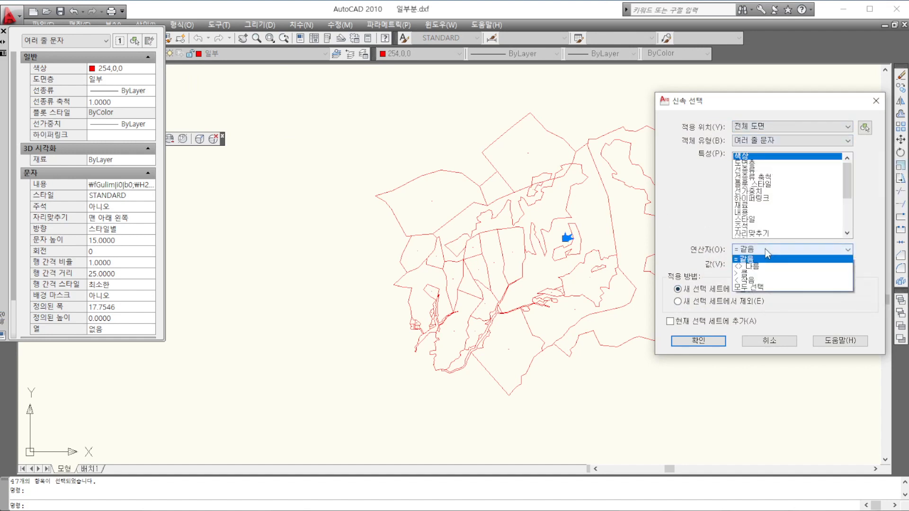
click(760, 289)
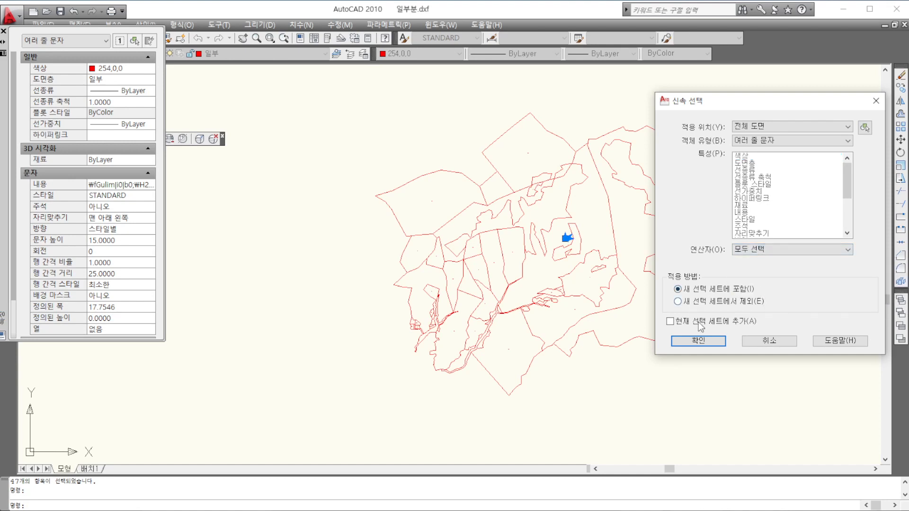
click(699, 341)
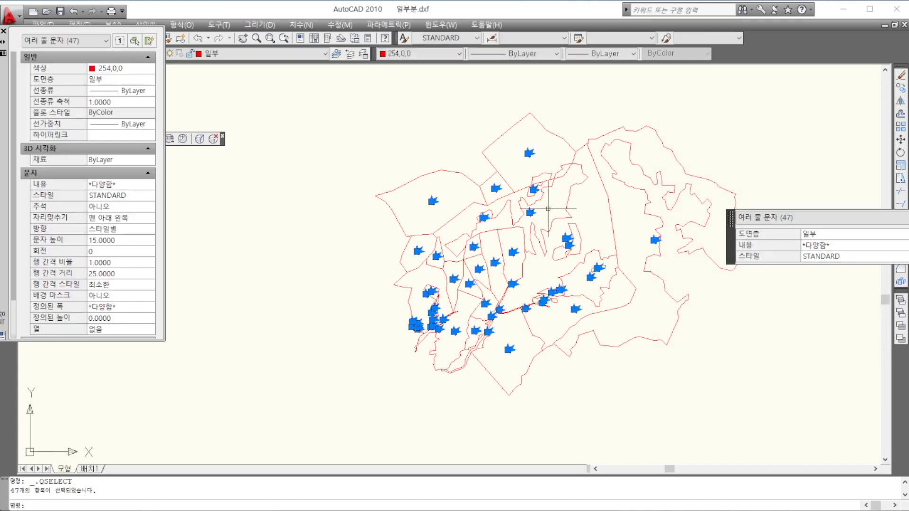
Explode all the selected multiline parcel labels into plain text objects
scroll(688, 199, down, 2)
scroll(688, 201, up, 2)
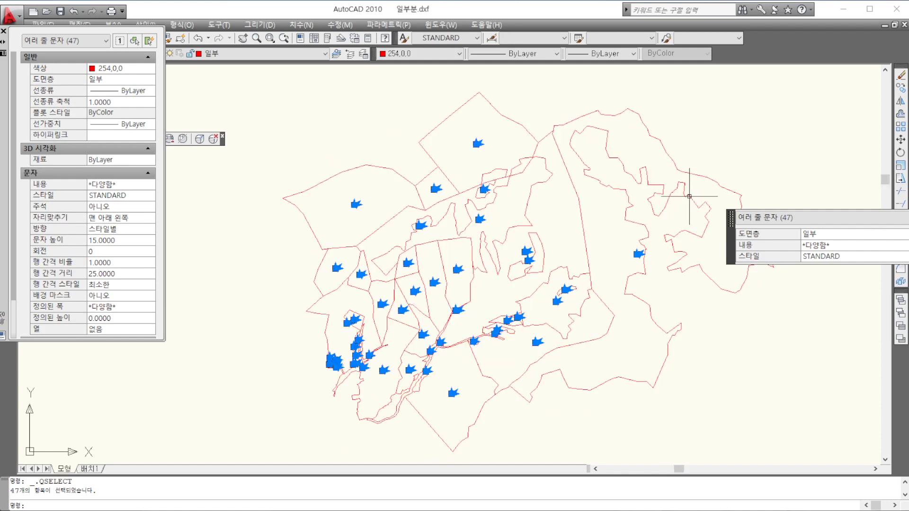
text(x)
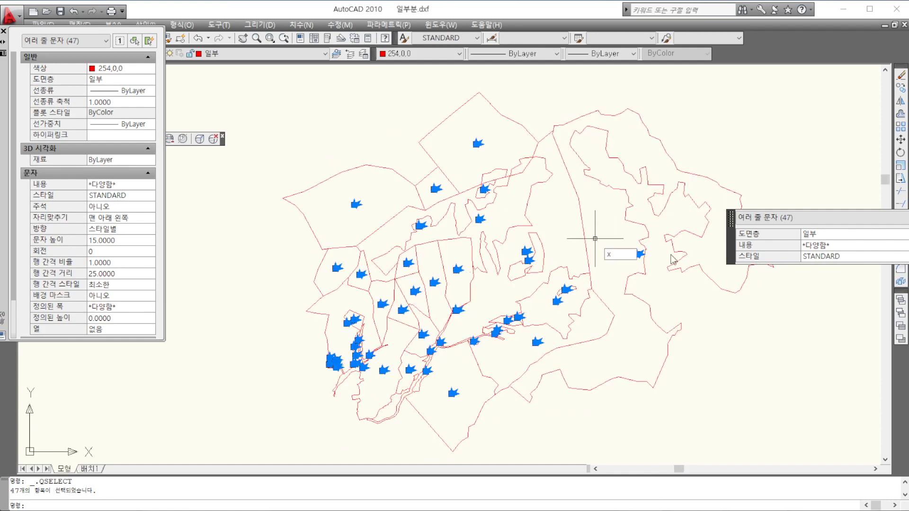
key(Return)
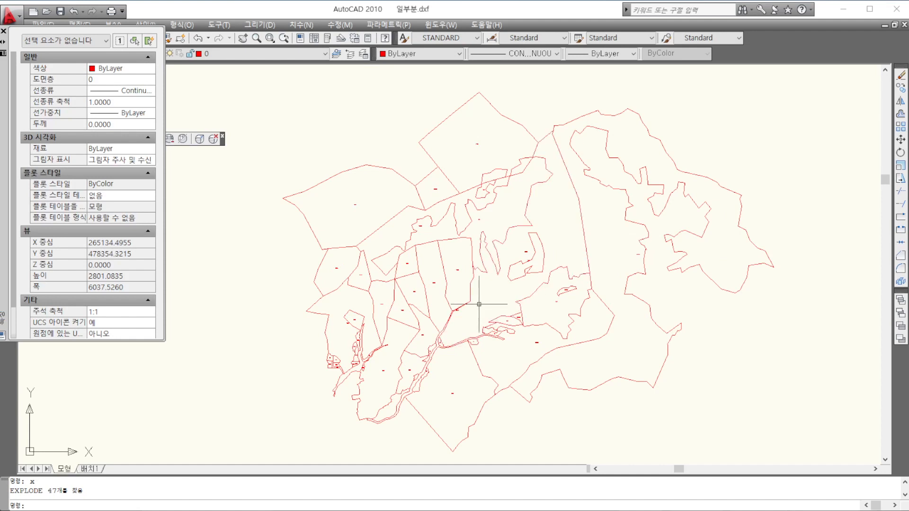
Quick-select all 문자 objects across the entire drawing, with the operator set to 모두 선택
click(151, 41)
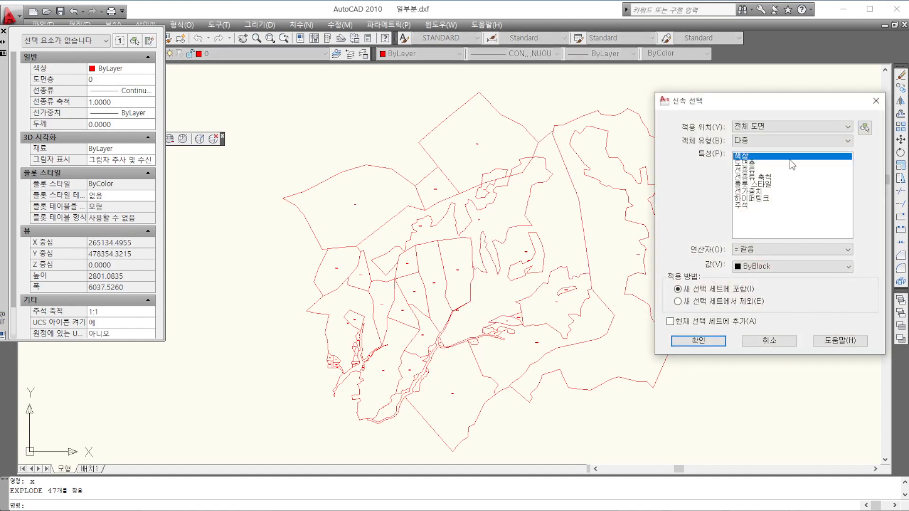
click(786, 127)
click(786, 127)
click(740, 142)
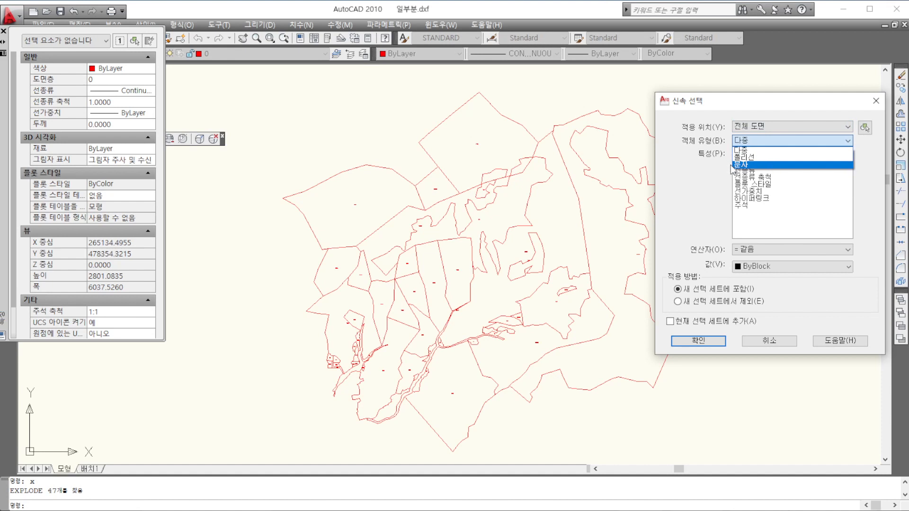
click(745, 166)
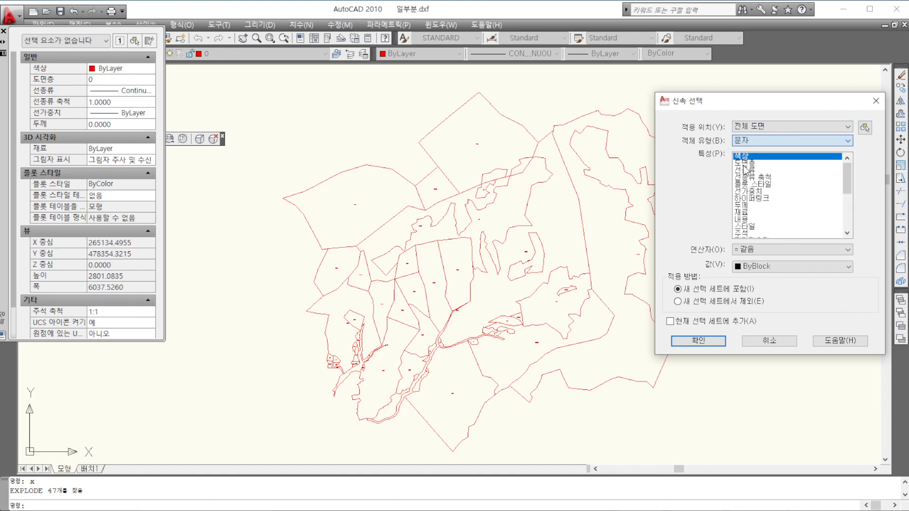
click(758, 250)
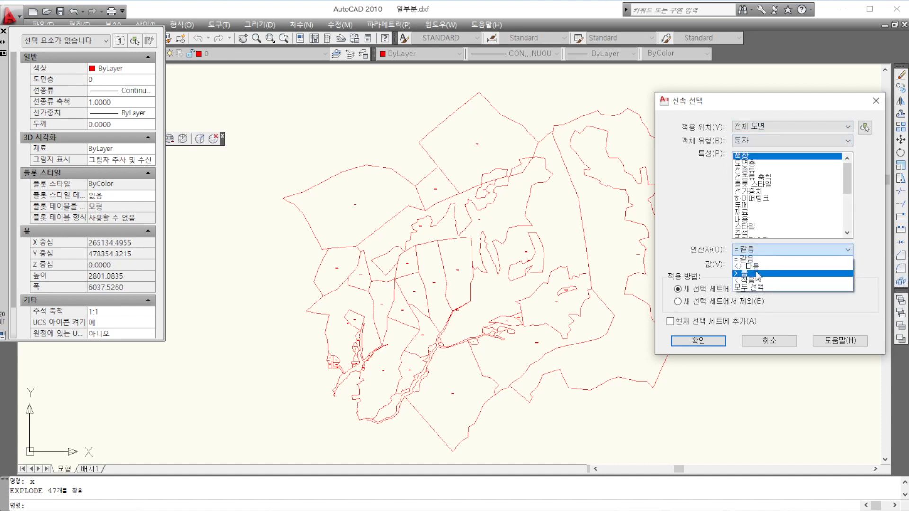
click(761, 292)
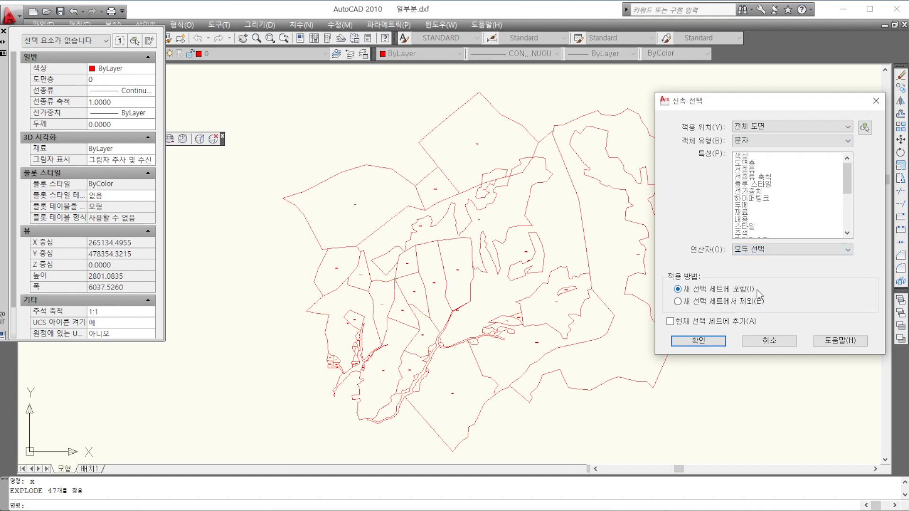
click(705, 342)
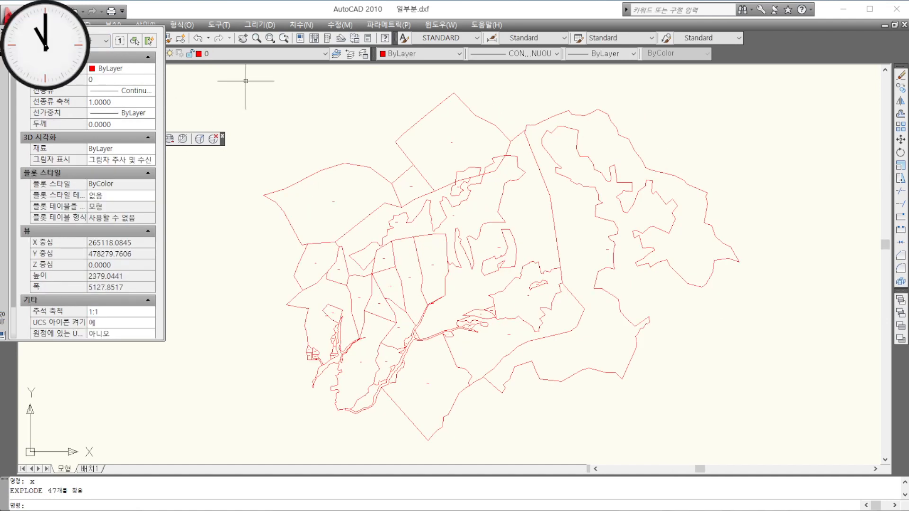
Select the whole drawing with a window and narrow the displayed properties to the 문자 objects
click(246, 81)
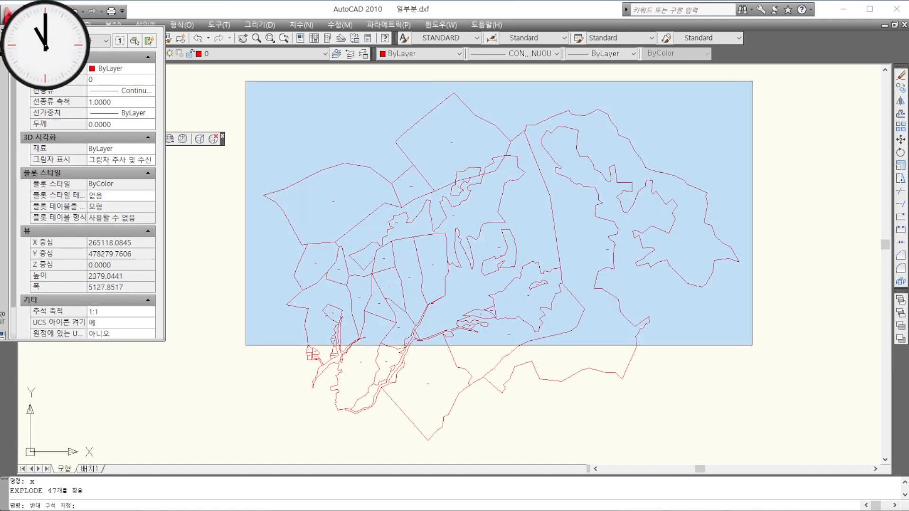
click(762, 444)
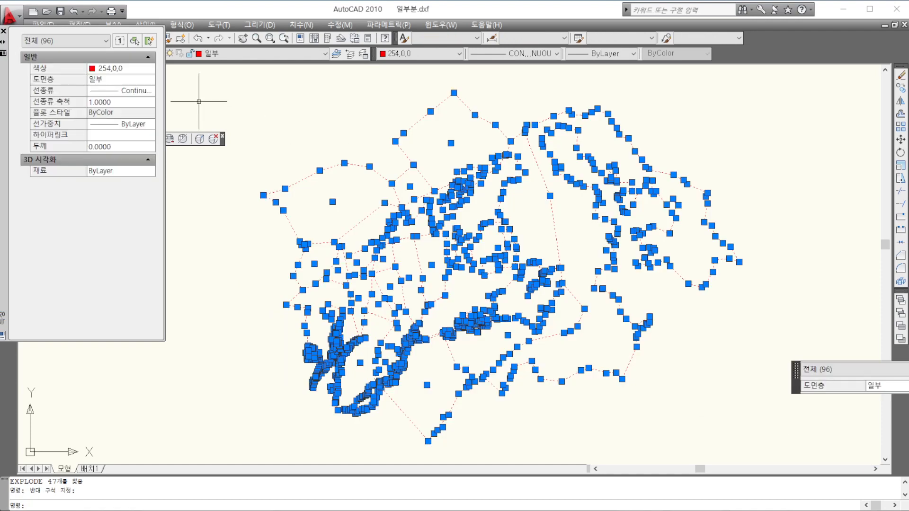
click(105, 43)
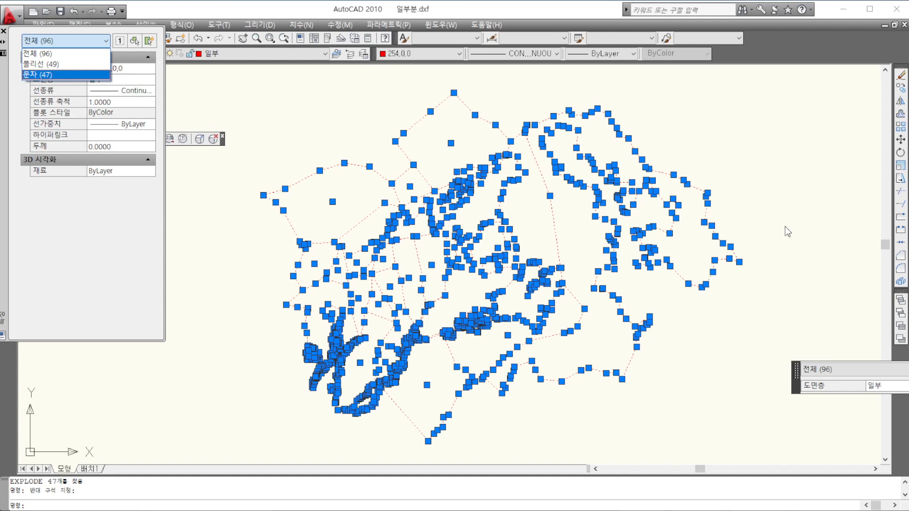
click(57, 76)
Quick-select only the 문자 objects from the entire drawing again, using the 모두 선택 operator
click(150, 41)
click(789, 127)
click(767, 138)
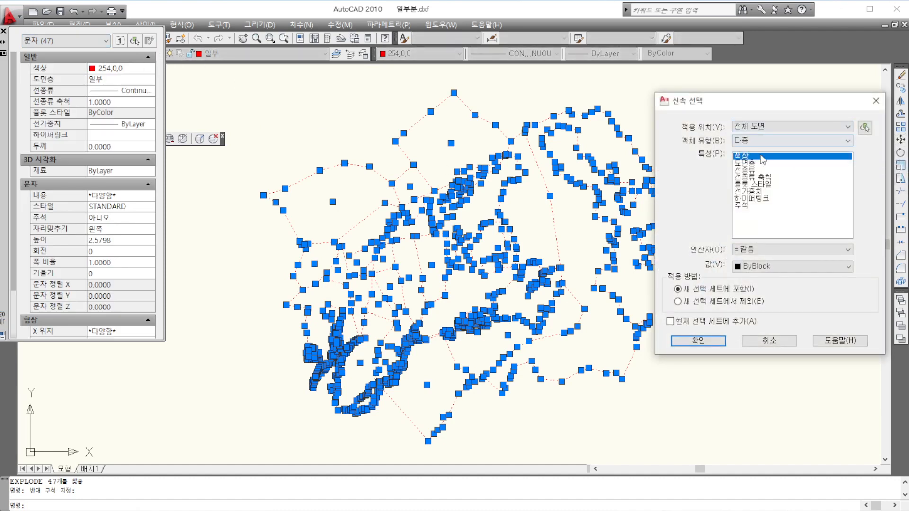
click(764, 141)
click(762, 166)
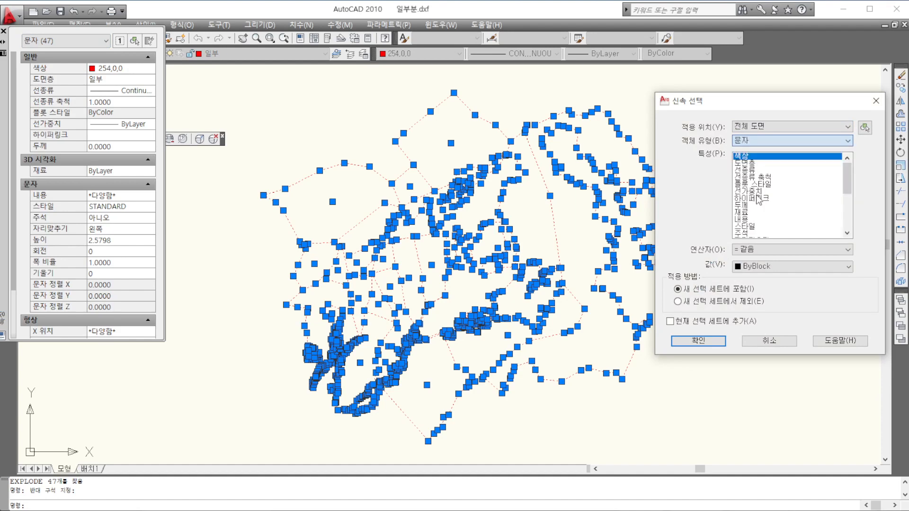
click(759, 250)
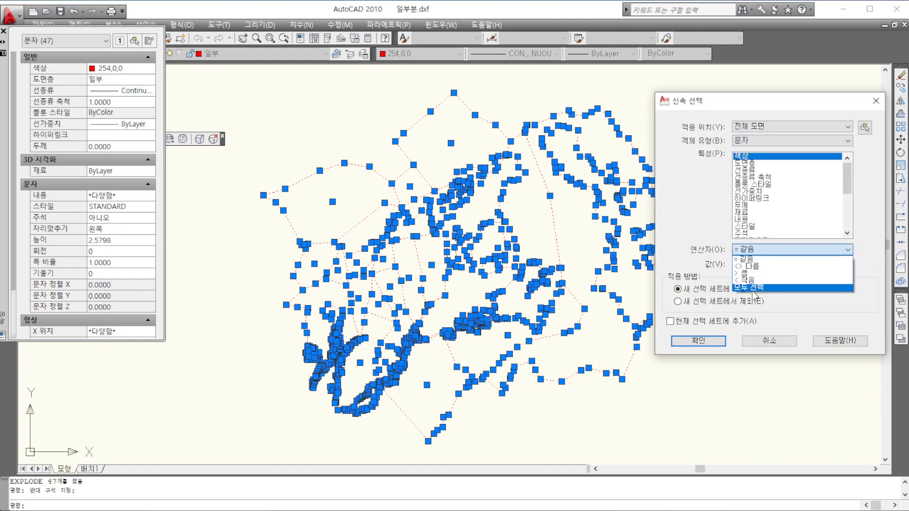
click(750, 287)
click(698, 341)
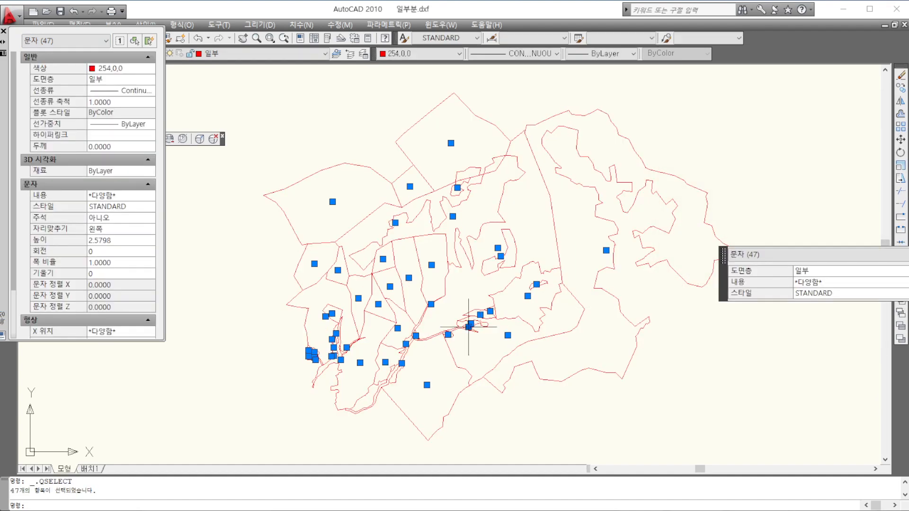
Set the height (높이) of all the selected text labels to 6
scroll(489, 276, up, 5)
scroll(643, 286, up, 3)
scroll(360, 112, up, 5)
scroll(532, 260, down, 5)
scroll(525, 257, up, 8)
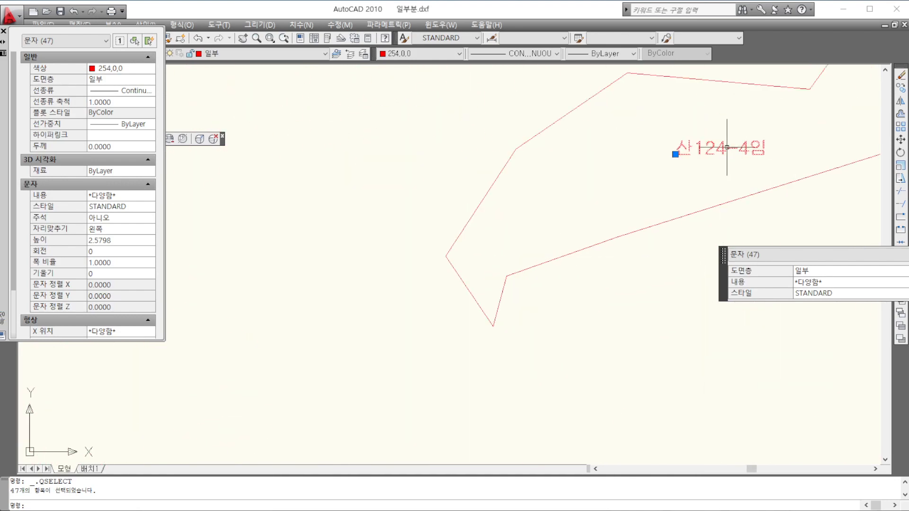
click(125, 239)
text(6)
key(Return)
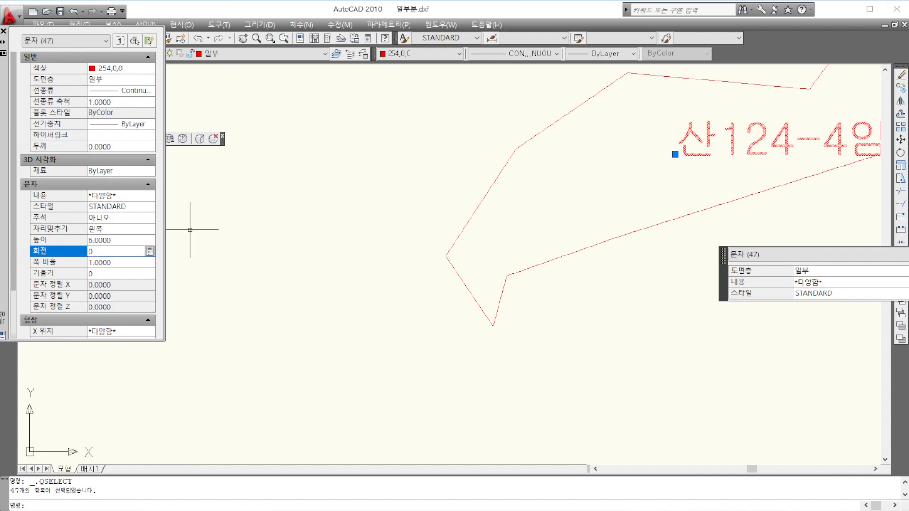
Set the height (높이) of all the selected text labels to 15 and clear the selection
scroll(295, 305, down, 5)
scroll(274, 352, down, 2)
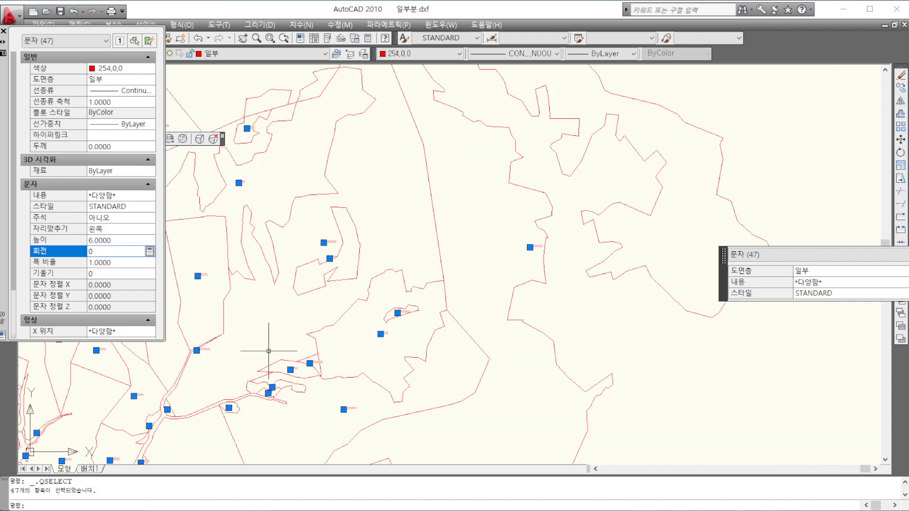
scroll(269, 351, up, 2)
scroll(301, 331, up, 2)
scroll(270, 314, up, 2)
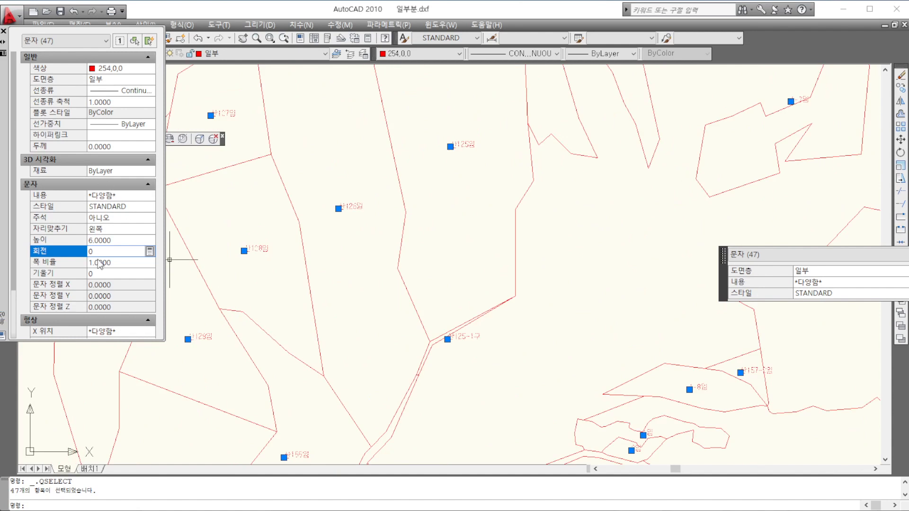
click(118, 241)
drag(119, 241, 2, 231)
text(1)
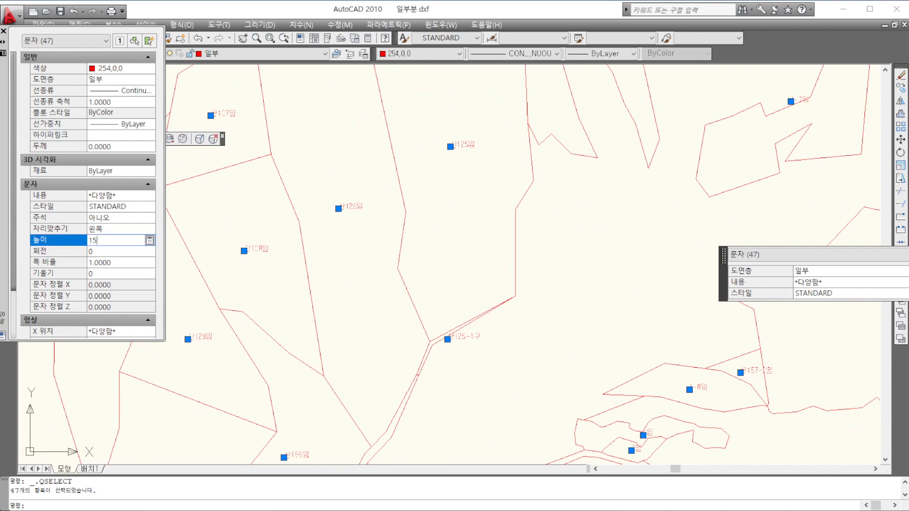
text(5)
key(Return)
scroll(592, 325, down, 1)
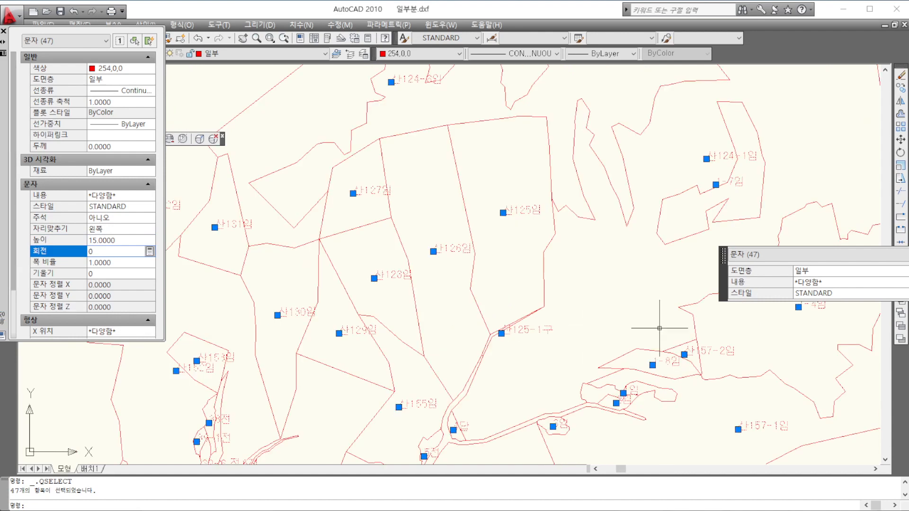
key(Escape)
scroll(592, 272, down, 2)
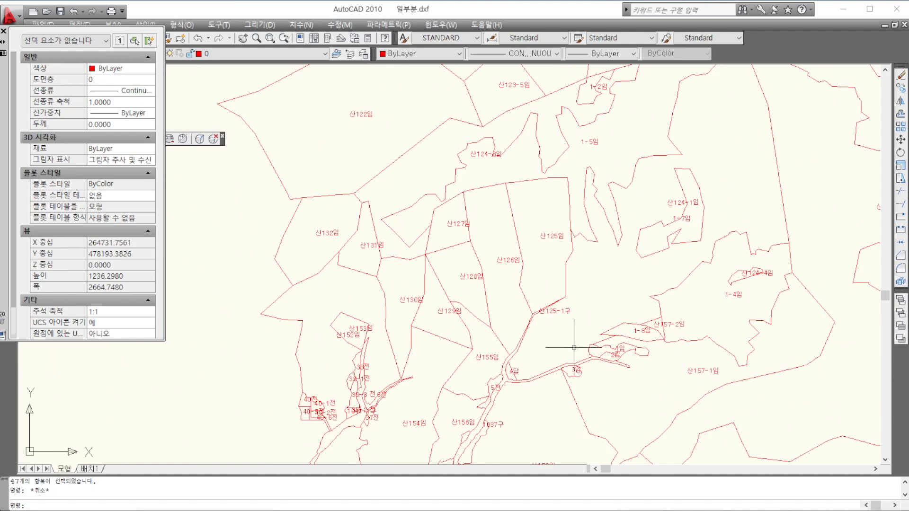
scroll(575, 339, up, 2)
scroll(644, 334, down, 3)
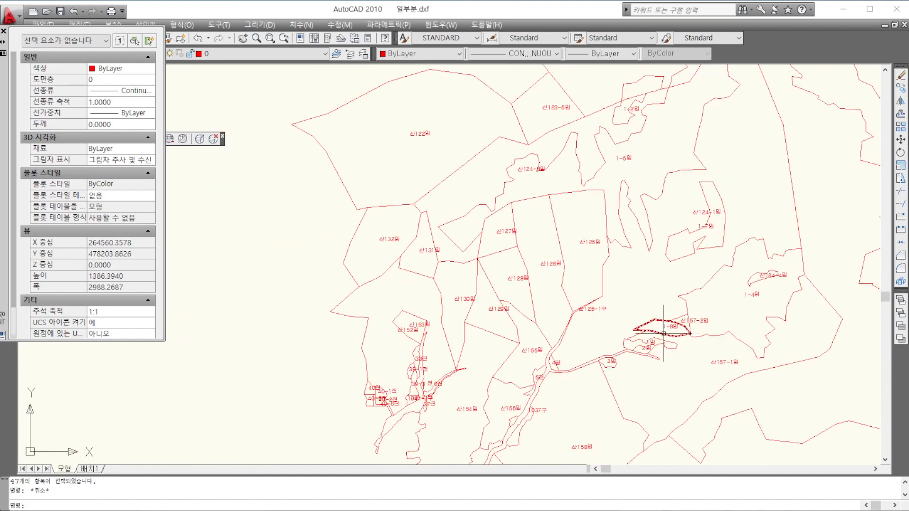